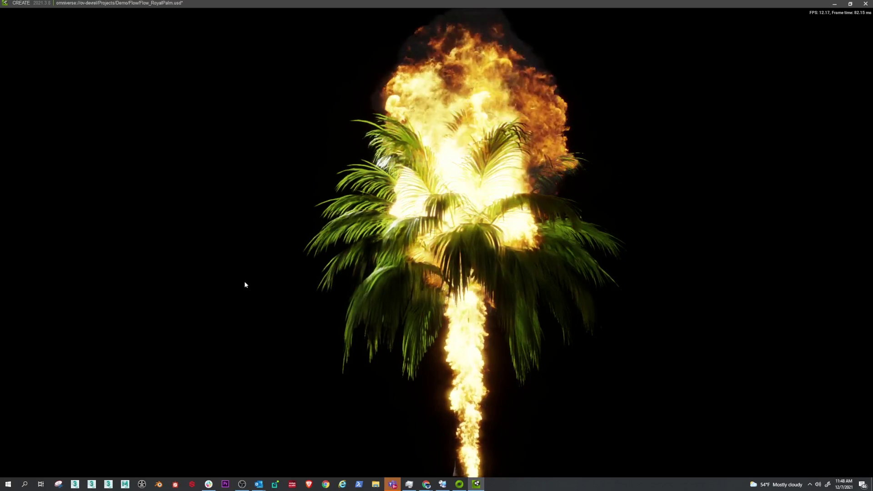
Add the Cuban_Royal_Palm asset from the tropical plants to the new stage.
{"action": "key", "text": "F7"}
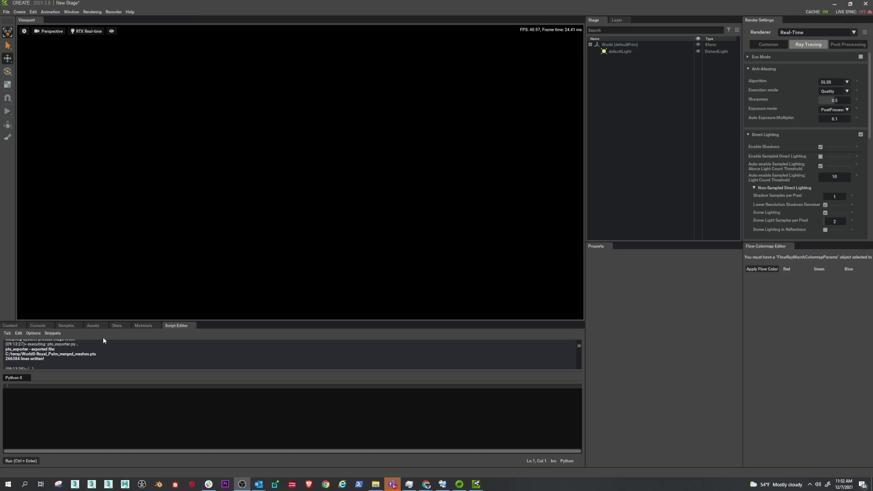
{"action": "left_click", "coordinate": [93, 326]}
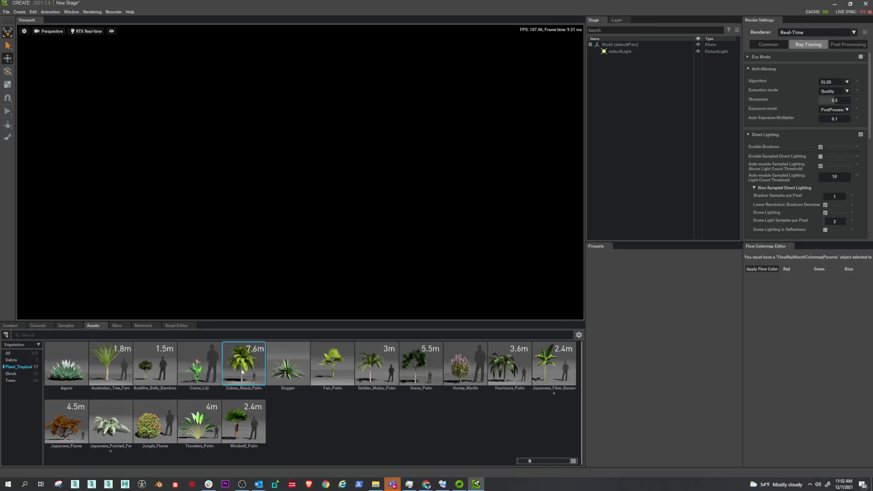
{"action": "left_click_drag", "start_coordinate": [241, 368], "coordinate": [637, 160]}
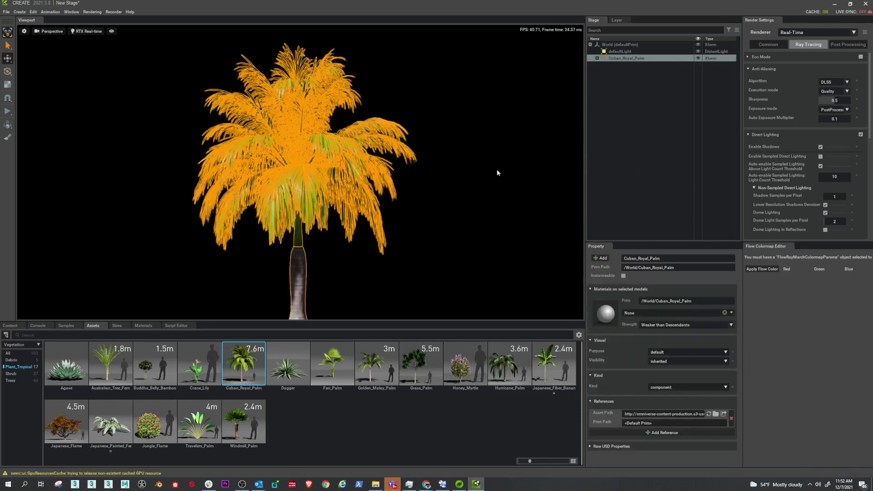
{"action": "left_click", "coordinate": [471, 231]}
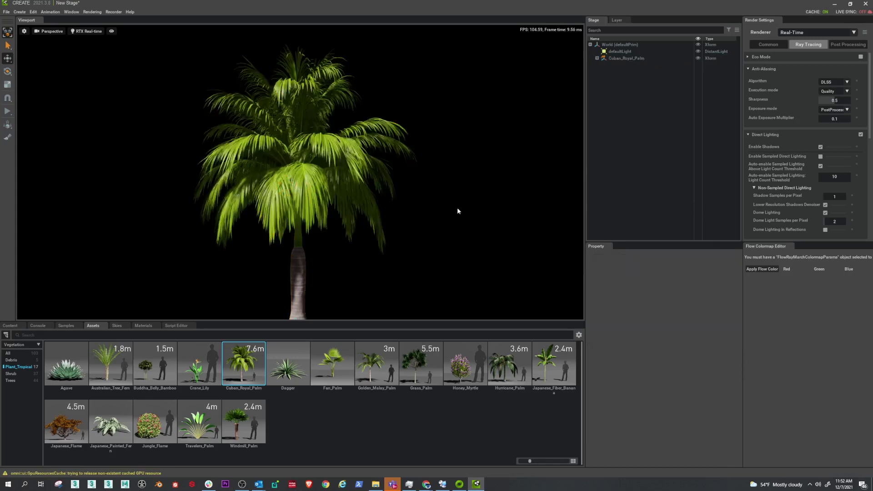
Look up the Merge Mesh Tool and the script extensions in the extension manager to check whether they are enabled.
{"action": "left_click", "coordinate": [70, 14]}
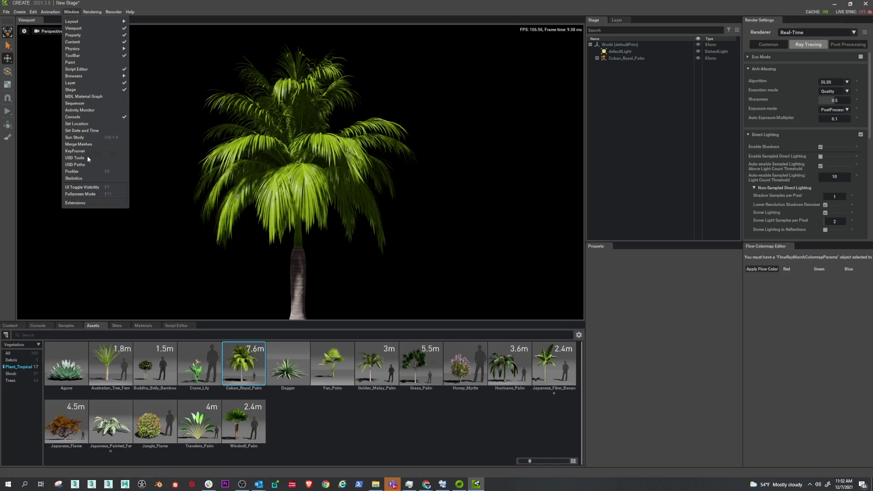
{"action": "left_click", "coordinate": [88, 204]}
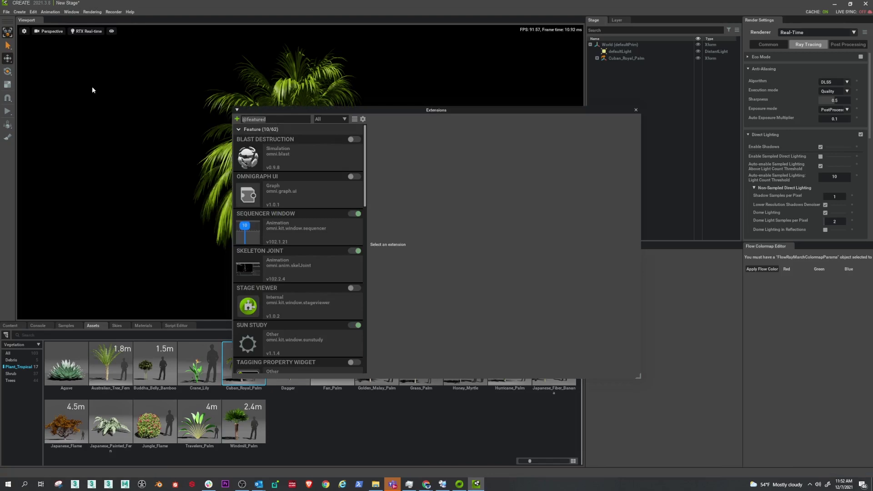
{"action": "type", "text": "merge"}
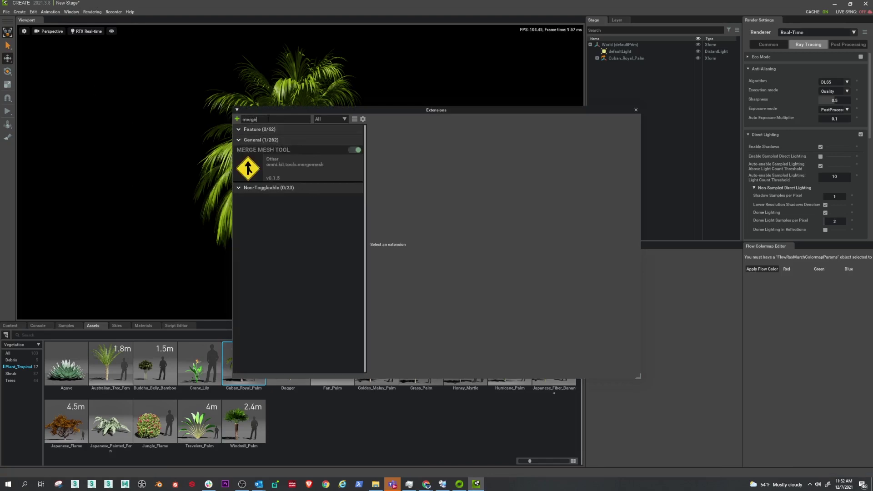
{"action": "left_click", "coordinate": [296, 169]}
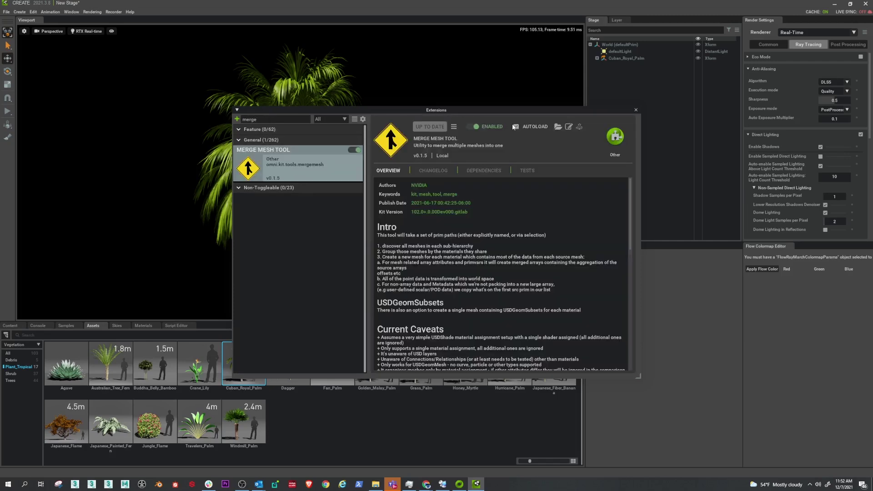
{"action": "left_click", "coordinate": [273, 119]}
{"action": "type", "text": "script"}
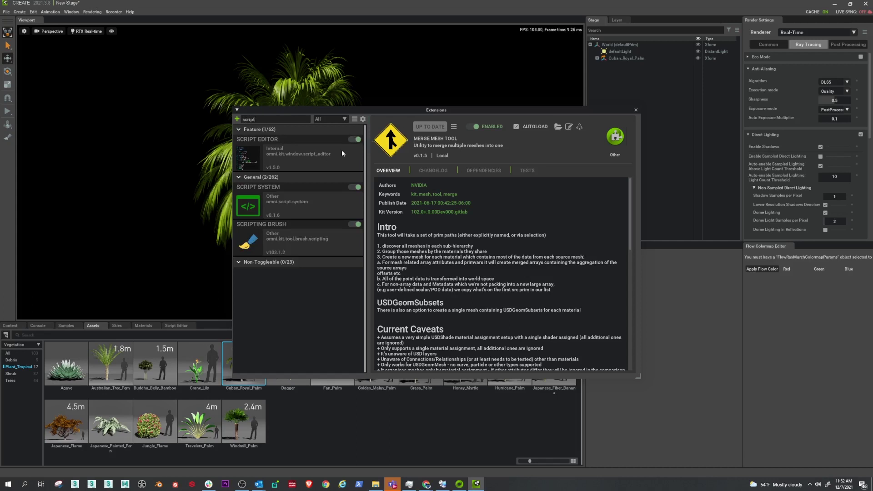
{"action": "left_click", "coordinate": [636, 110]}
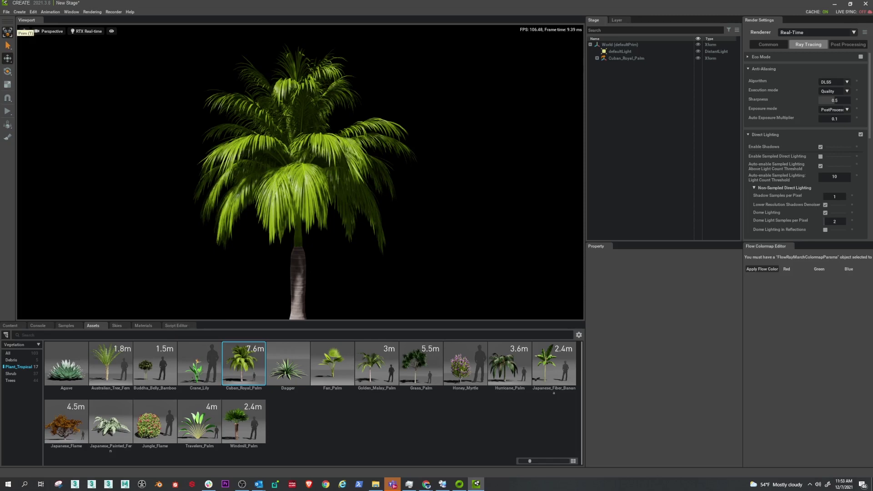
Open the pts_exporter.py file from Downloads in the Script Editor and enlarge the editor area slightly.
{"action": "left_click", "coordinate": [175, 326]}
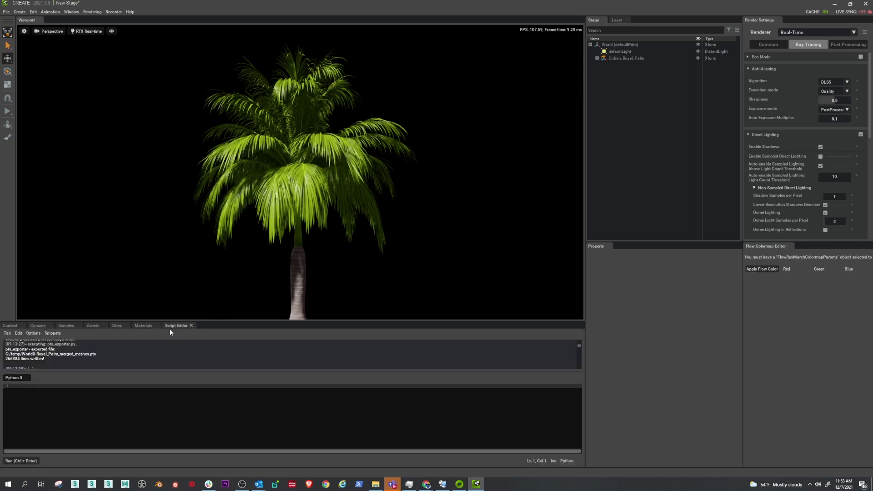
{"action": "left_click", "coordinate": [8, 333]}
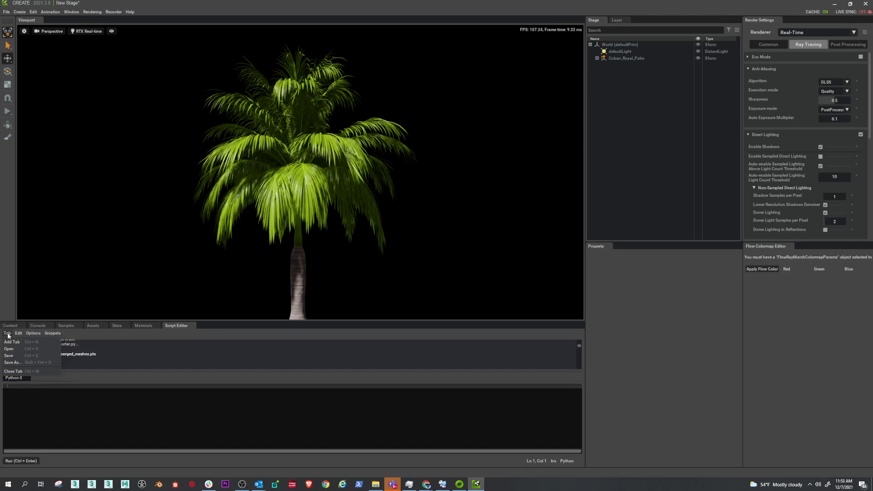
{"action": "mouse_move", "coordinate": [18, 333]}
{"action": "left_click", "coordinate": [10, 349]}
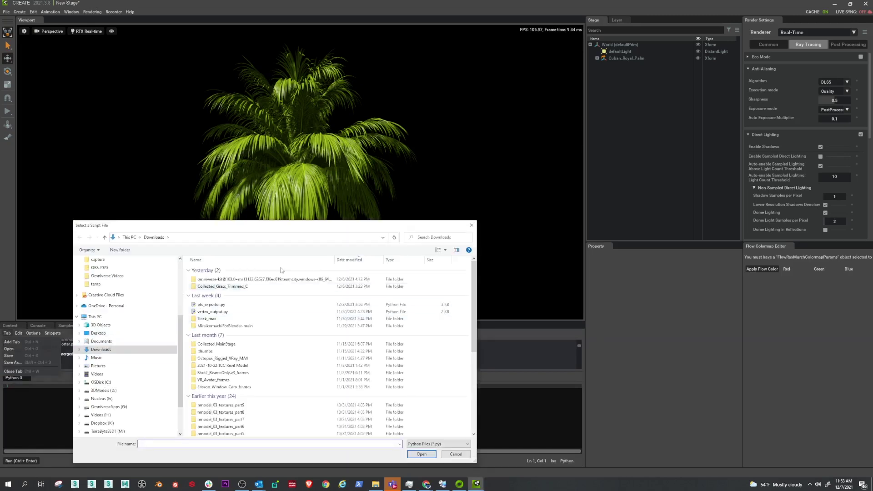
{"action": "left_click", "coordinate": [250, 306]}
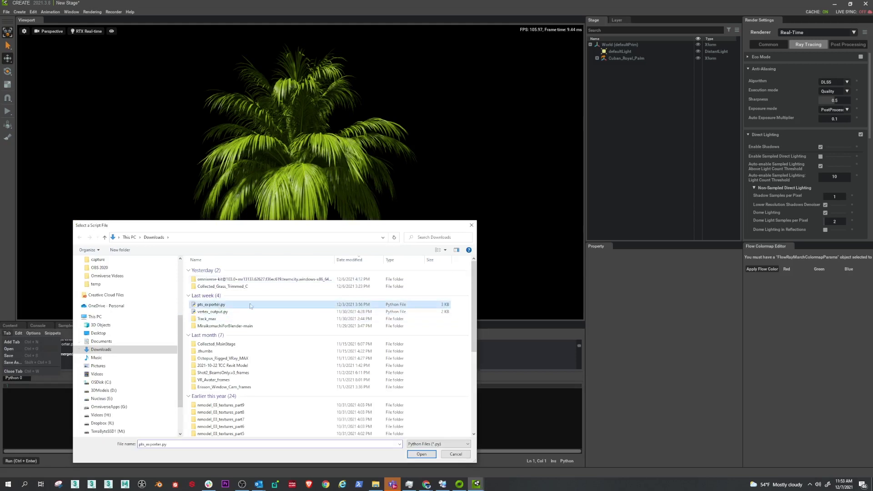
{"action": "left_click", "coordinate": [421, 454]}
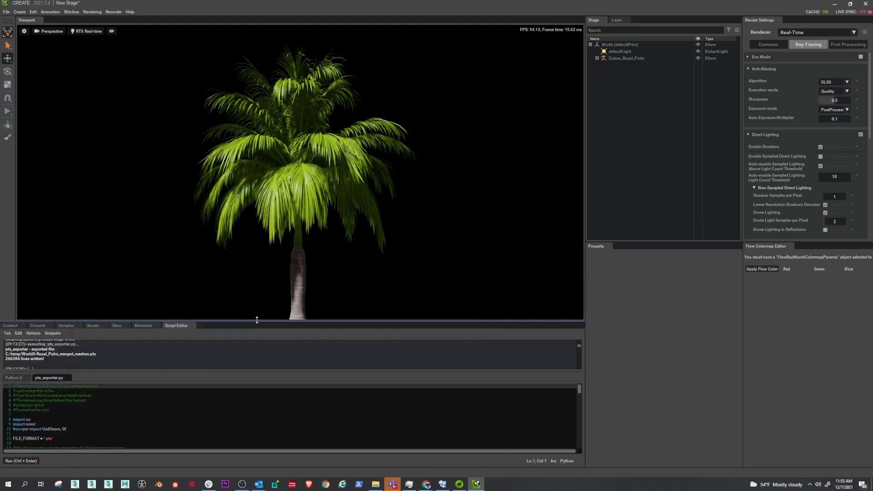
{"action": "left_click_drag", "start_coordinate": [257, 321], "coordinate": [258, 311]}
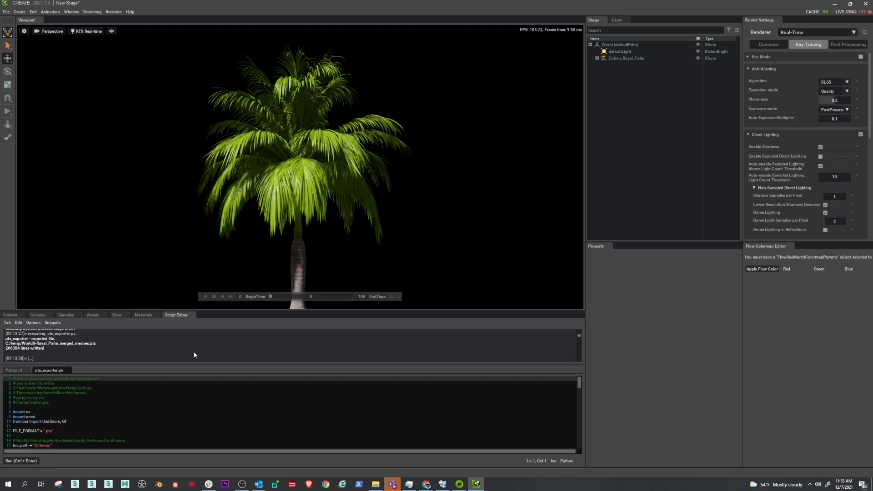
Merge the Cuban_Royal_Palm's trunk_bottom, trunk_top and four leaves meshes using the Single Mesh with GeomSubsets option.
{"action": "left_click", "coordinate": [597, 58]}
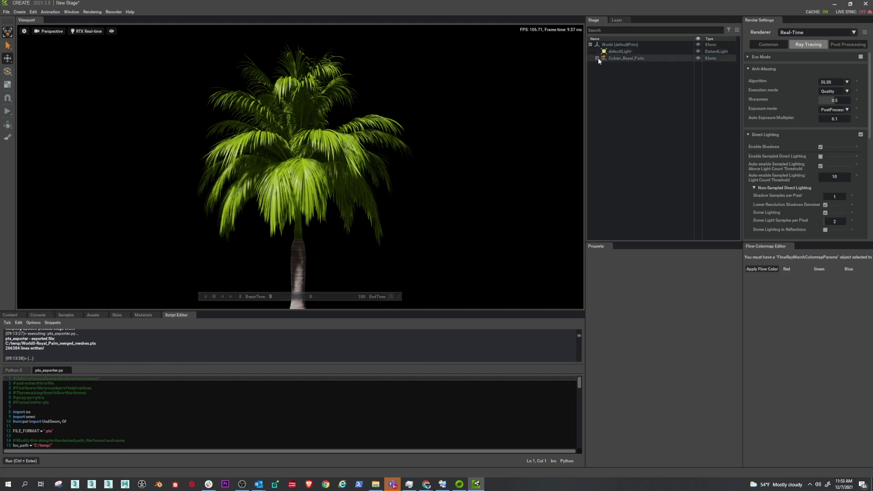
{"action": "left_click", "coordinate": [605, 65]}
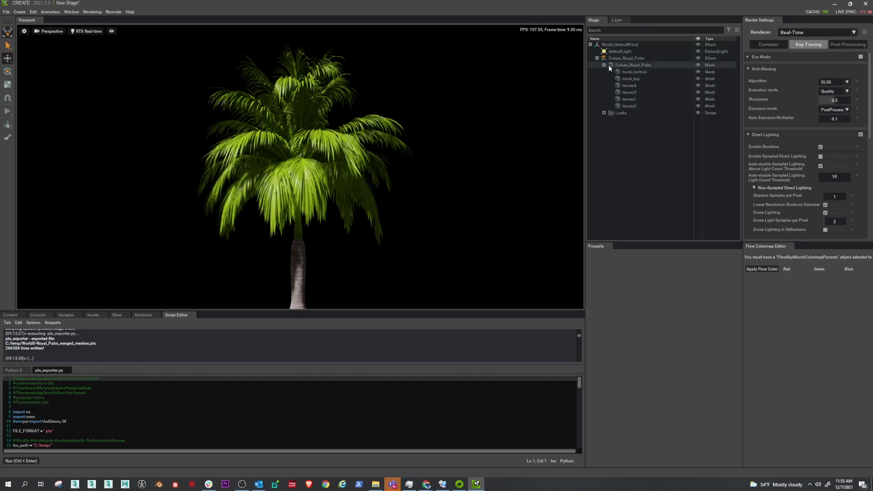
{"action": "left_click_drag", "start_coordinate": [640, 64], "coordinate": [371, 143]}
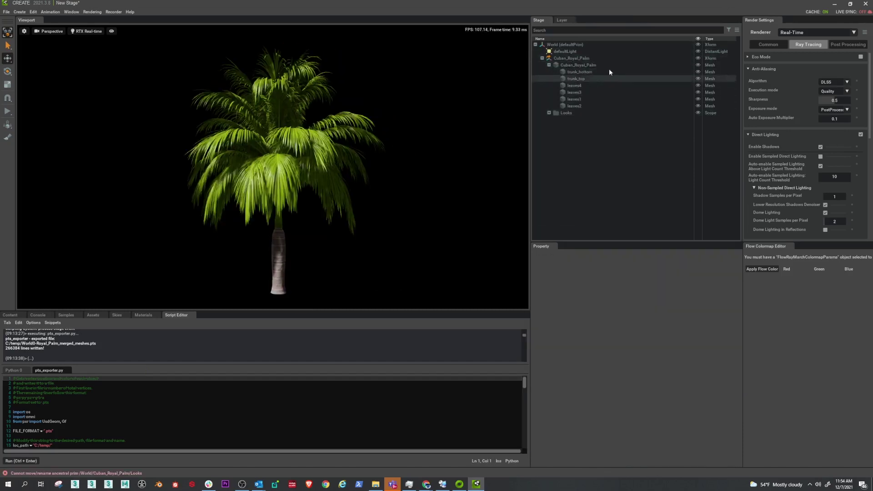
{"action": "left_click", "coordinate": [592, 72]}
{"action": "left_click", "coordinate": [582, 79], "text": "ctrl"}
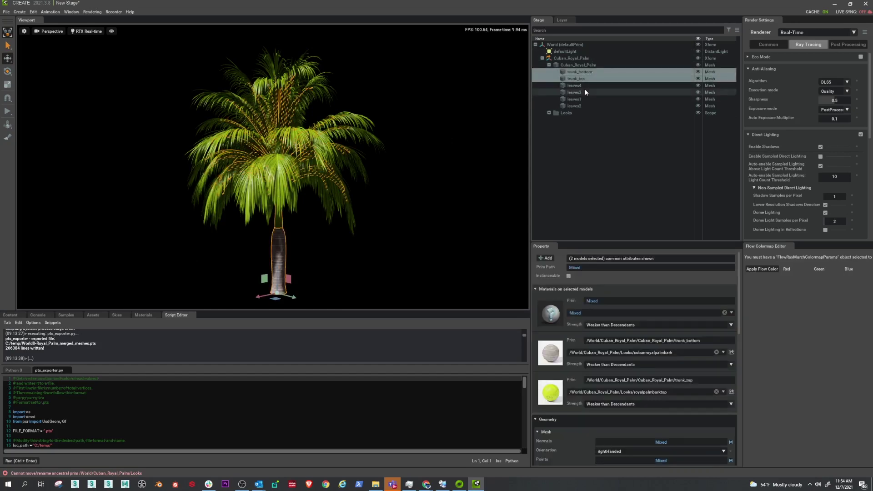
{"action": "left_click", "coordinate": [580, 86], "text": "ctrl"}
{"action": "left_click", "coordinate": [581, 93], "text": "ctrl"}
{"action": "left_click", "coordinate": [580, 99], "text": "ctrl"}
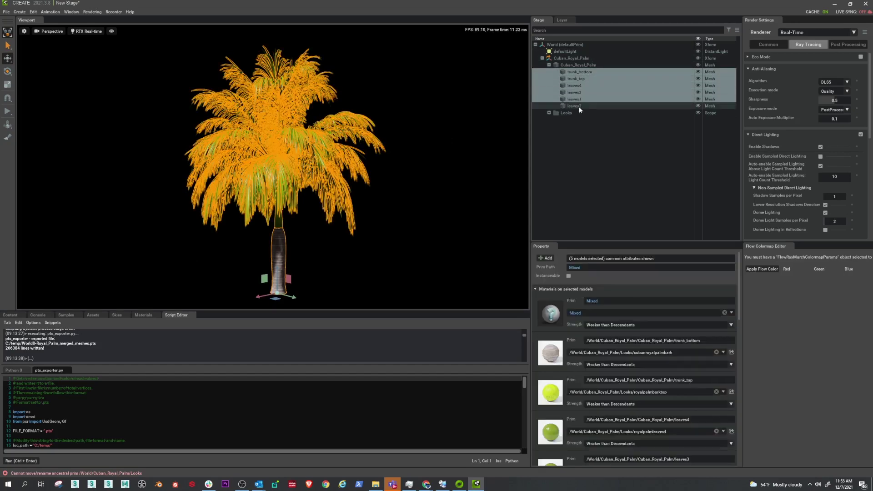
{"action": "left_click", "coordinate": [579, 106], "text": "ctrl"}
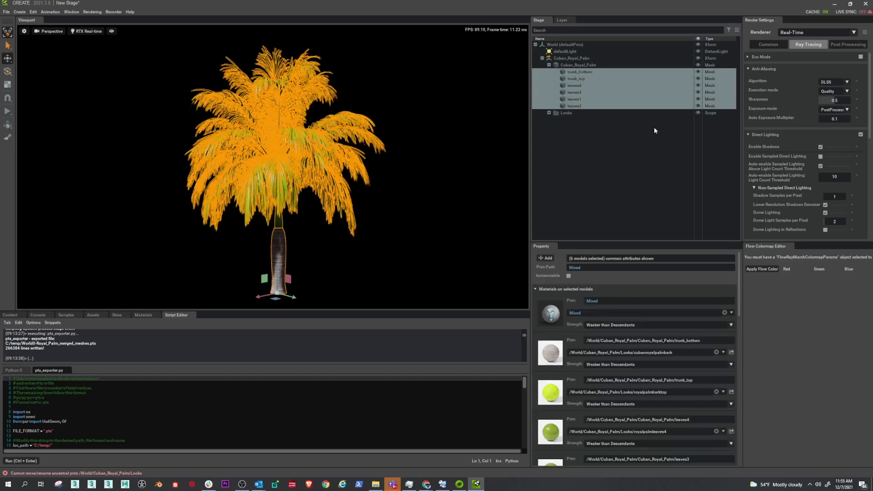
{"action": "left_click", "coordinate": [67, 12]}
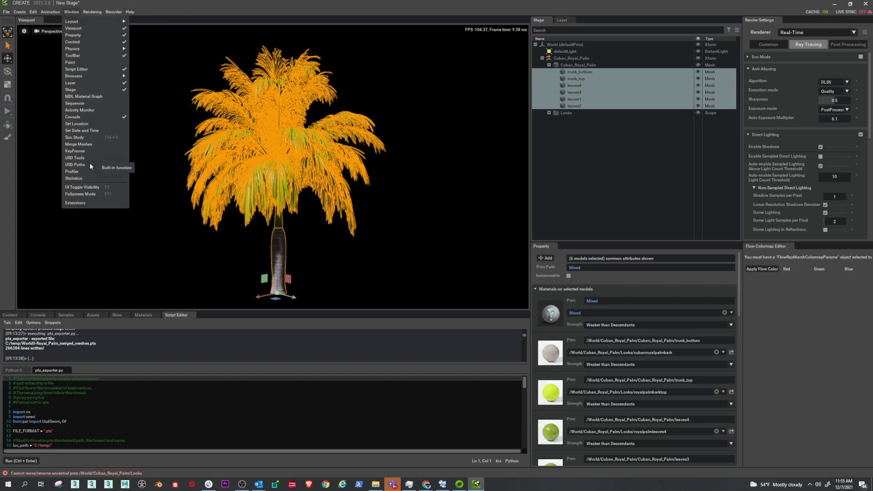
{"action": "left_click", "coordinate": [82, 144]}
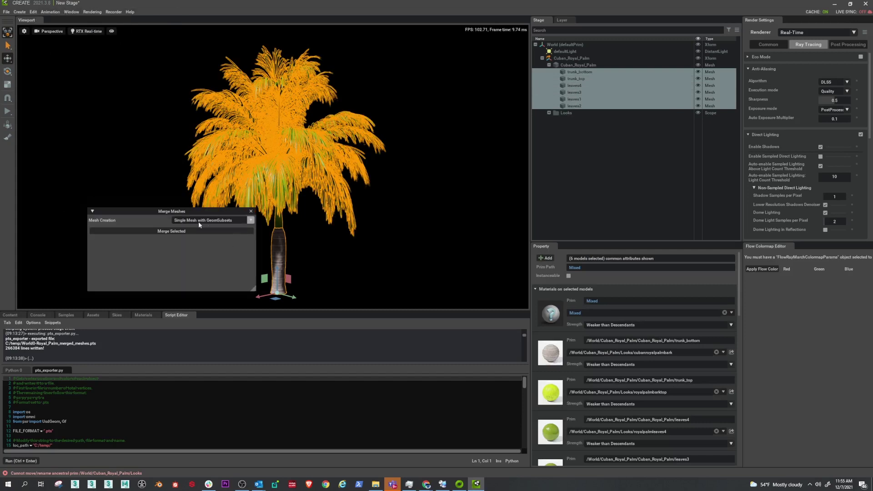
{"action": "left_click", "coordinate": [171, 232]}
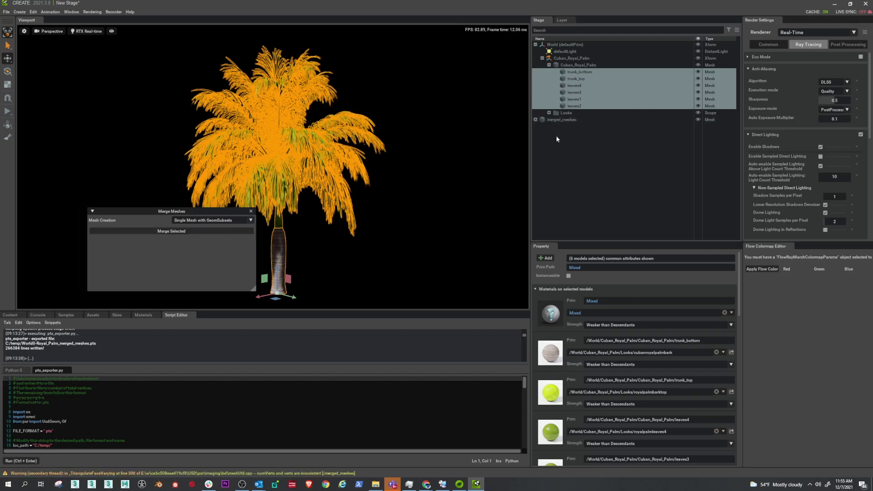
Rename the merged palm mesh as RoyalPalmTut_merged_meshes.
{"action": "left_click", "coordinate": [536, 120]}
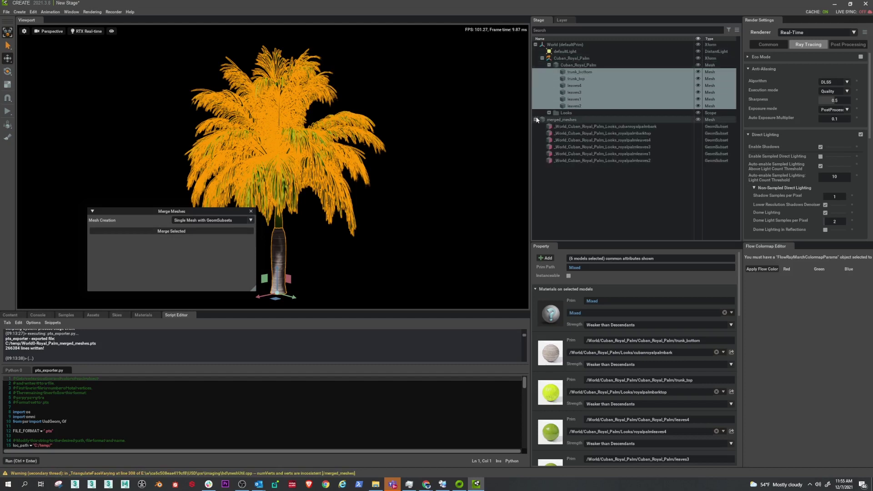
{"action": "left_click", "coordinate": [564, 120]}
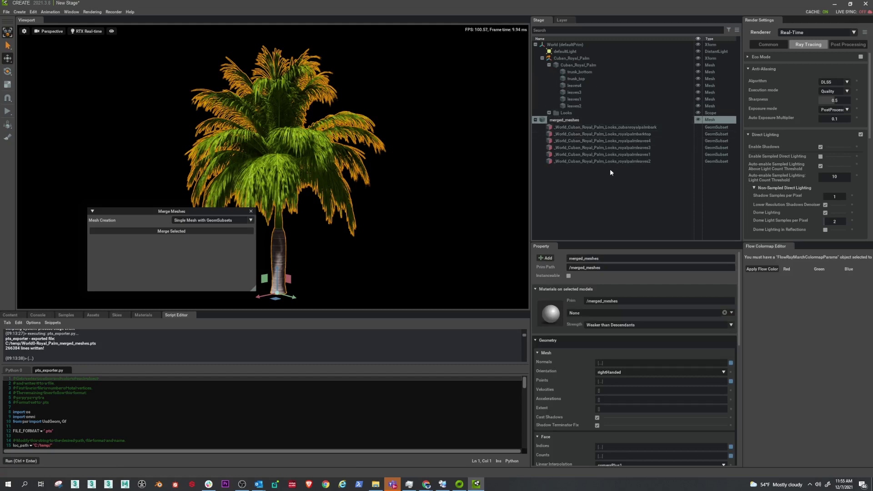
{"action": "key", "text": "F2"}
{"action": "type", "text": "RoyalPalmTut_"}
{"action": "left_click", "coordinate": [592, 194]}
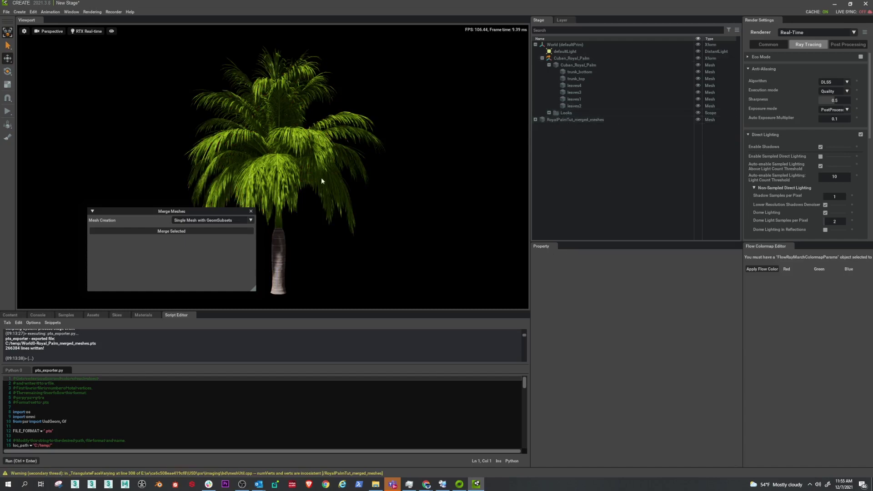
Run the entire pts_exporter.py script on RoyalPalmTut_merged_meshes to export it as a .pts file in C:/temp/, and close the Merge Meshes window.
{"action": "scroll", "coordinate": [283, 164], "scroll_direction": "up", "scroll_amount": 10}
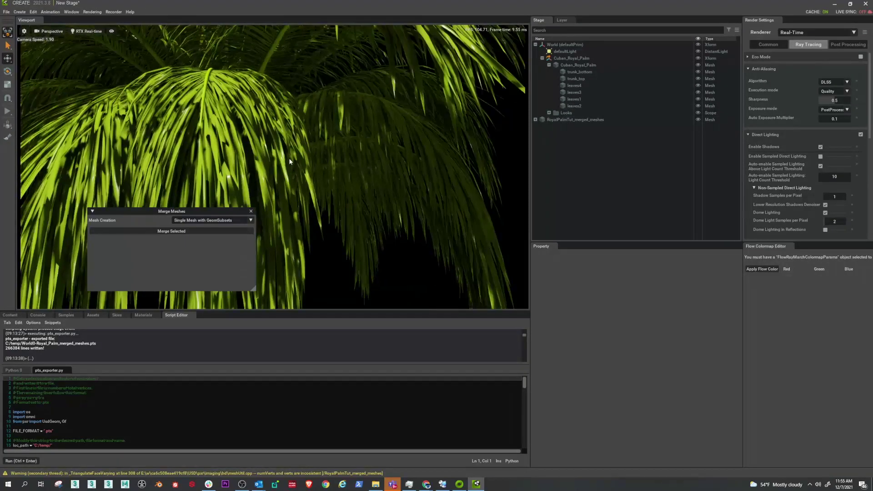
{"action": "scroll", "coordinate": [289, 161], "scroll_direction": "down", "scroll_amount": 10}
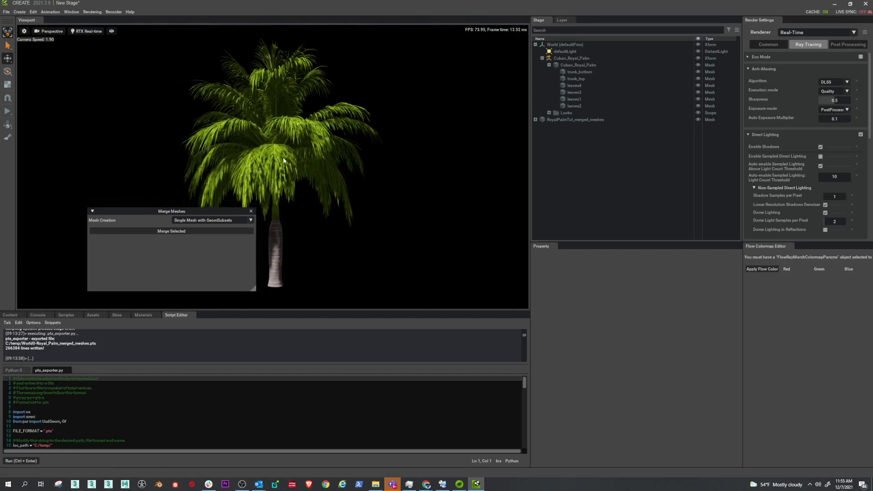
{"action": "left_click", "coordinate": [536, 119]}
{"action": "left_click", "coordinate": [579, 120]}
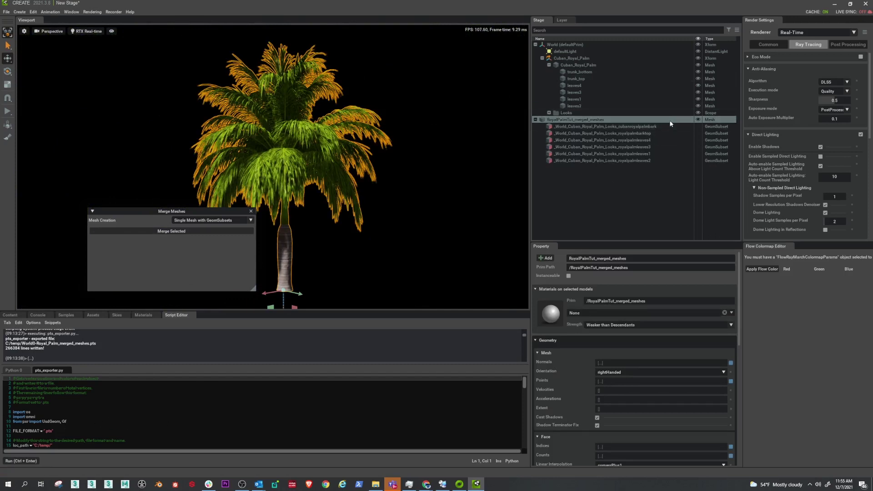
{"action": "left_click", "coordinate": [91, 417]}
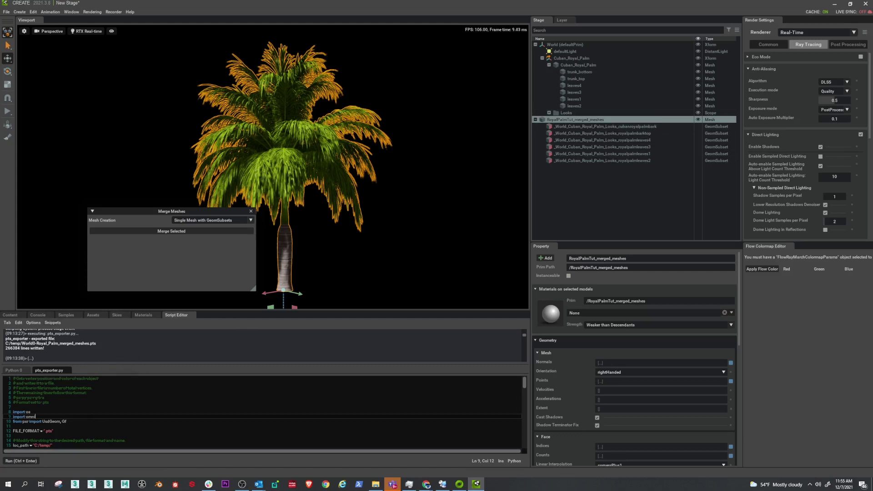
{"action": "key", "text": "ctrl+a"}
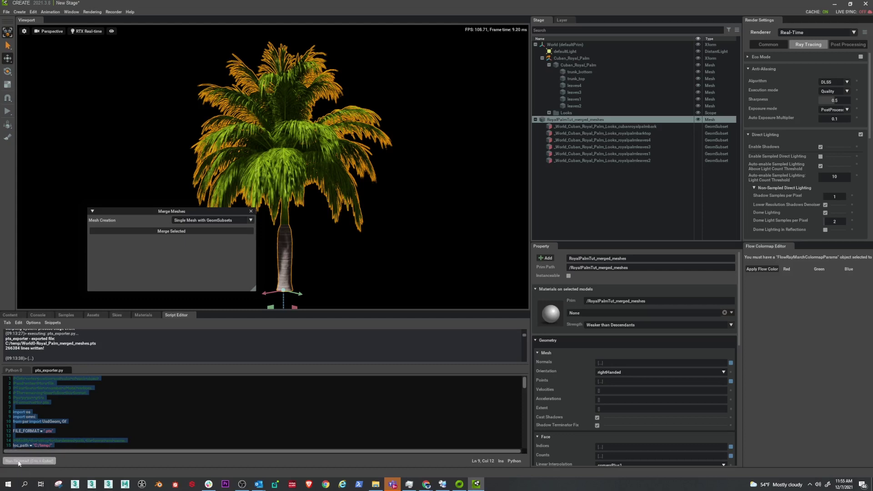
{"action": "left_click", "coordinate": [251, 211]}
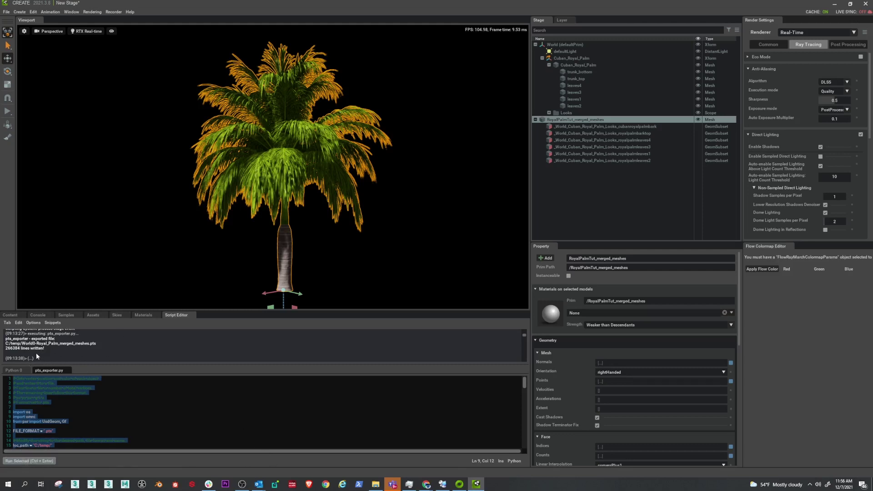
{"action": "key", "text": "ctrl+Return"}
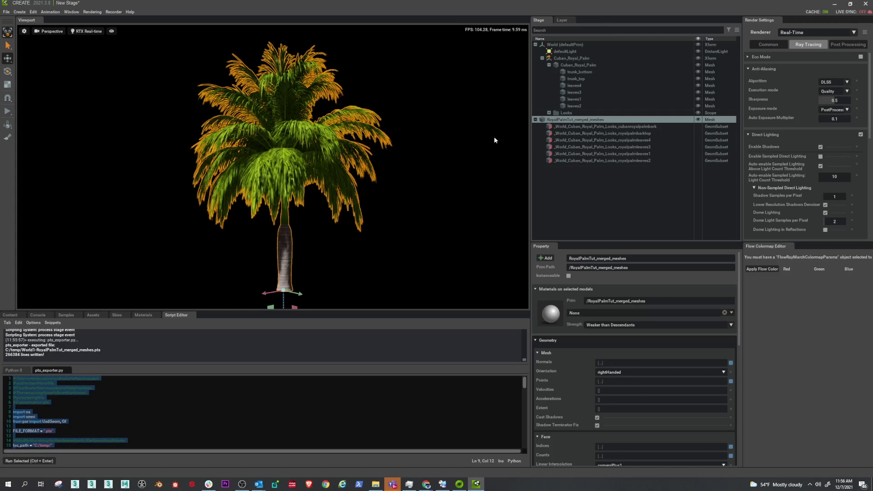
Delete the RoyalPalmTut_merged_meshes mesh from the stage.
{"action": "left_click", "coordinate": [608, 207]}
{"action": "left_click", "coordinate": [569, 120]}
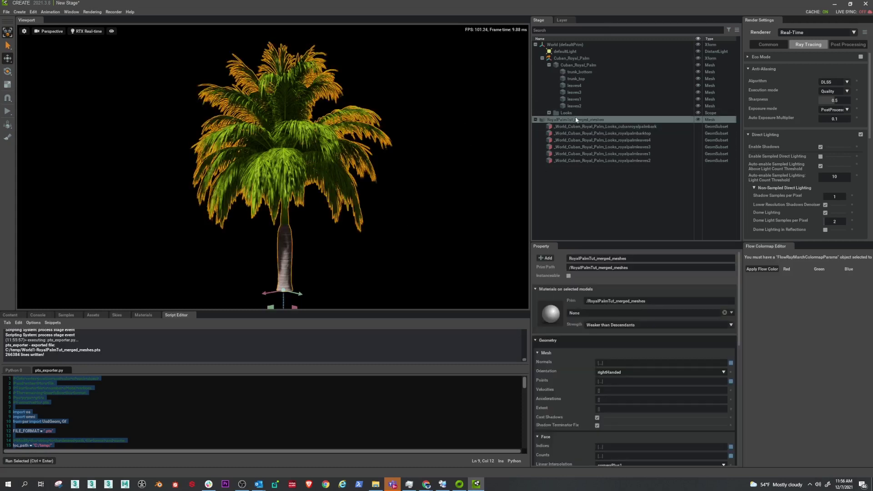
{"action": "key", "text": "Delete"}
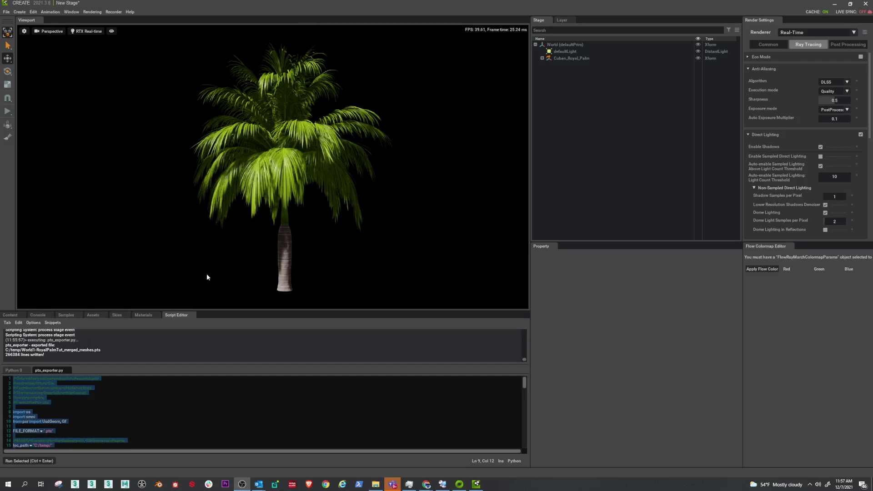
Search the extensions for Flow, check the Flow USD extension's enabled setting, and close the Extensions window.
{"action": "mouse_move", "coordinate": [282, 295]}
{"action": "left_click", "coordinate": [18, 12]}
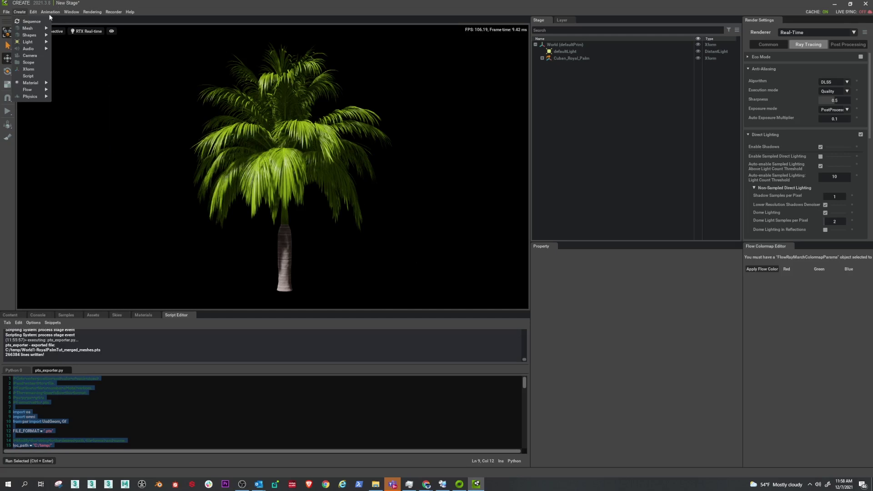
{"action": "left_click", "coordinate": [71, 12]}
{"action": "left_click", "coordinate": [72, 12]}
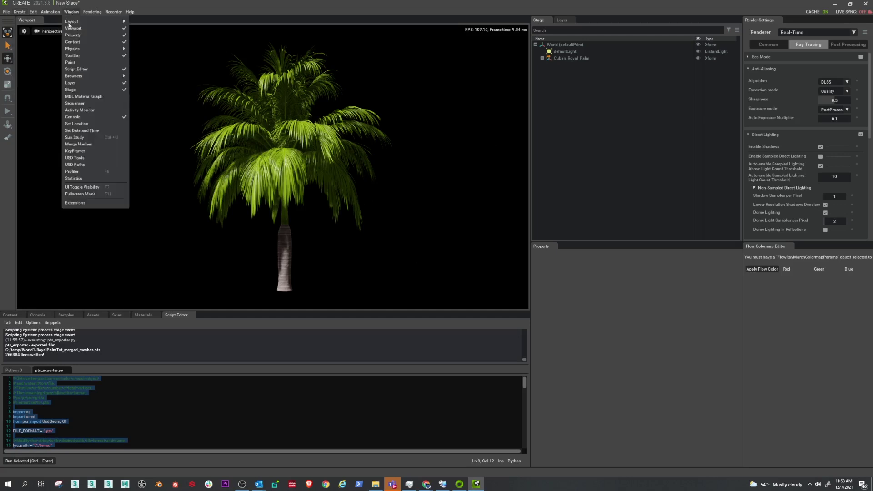
{"action": "left_click", "coordinate": [75, 202]}
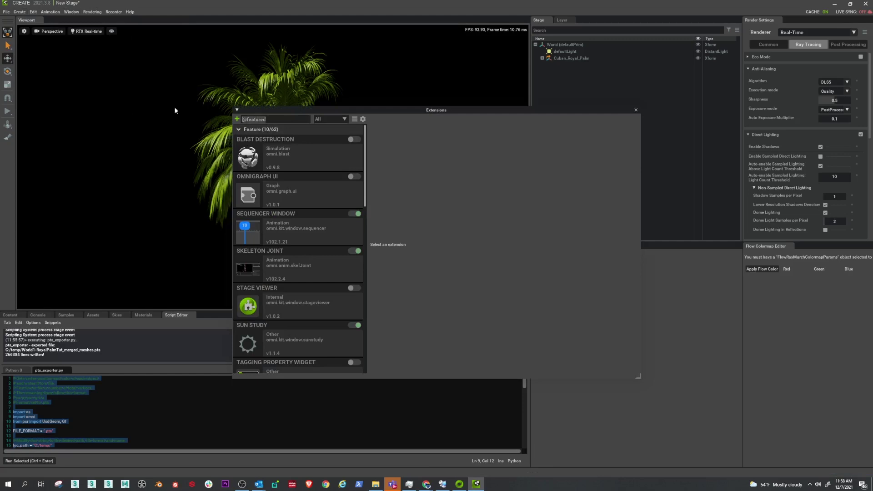
{"action": "type", "text": "Flow"}
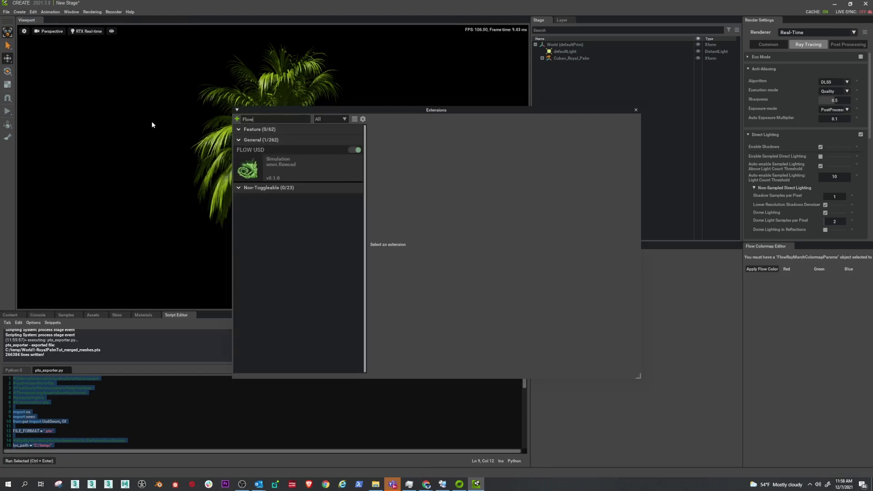
{"action": "left_click", "coordinate": [300, 169]}
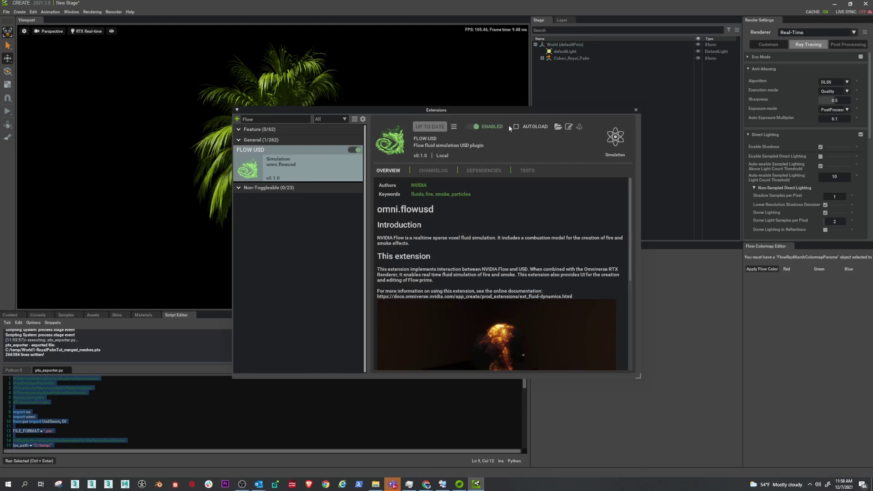
{"action": "left_click", "coordinate": [635, 110]}
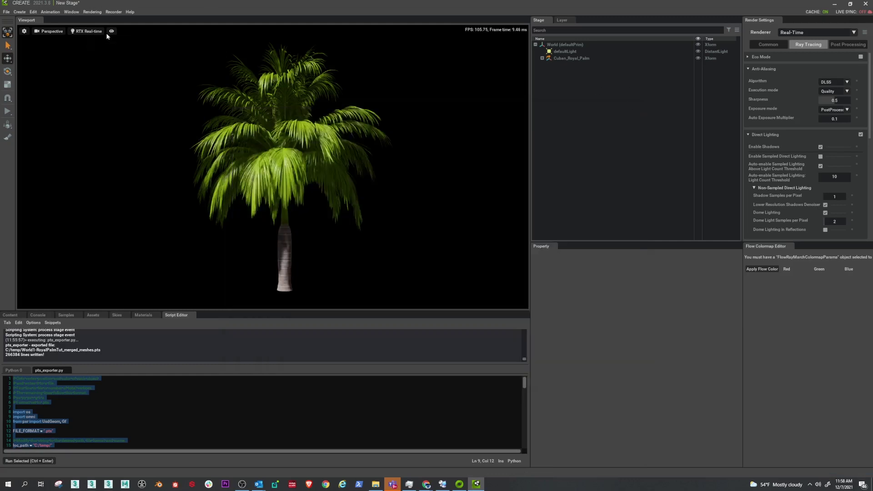
Import World1-RoyalPalmTut_merged_meshes.pts from C:/temp/ as a Flow point cloud.
{"action": "left_click", "coordinate": [19, 12]}
{"action": "mouse_move", "coordinate": [43, 91]}
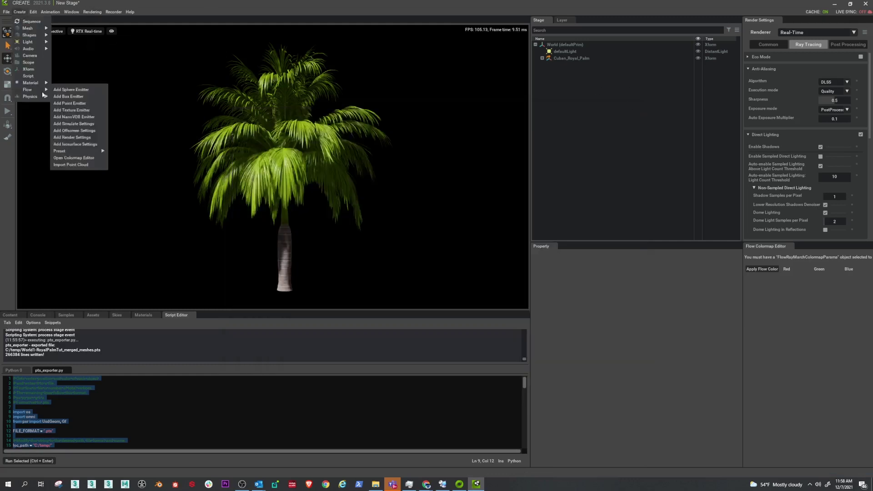
{"action": "left_click", "coordinate": [71, 165]}
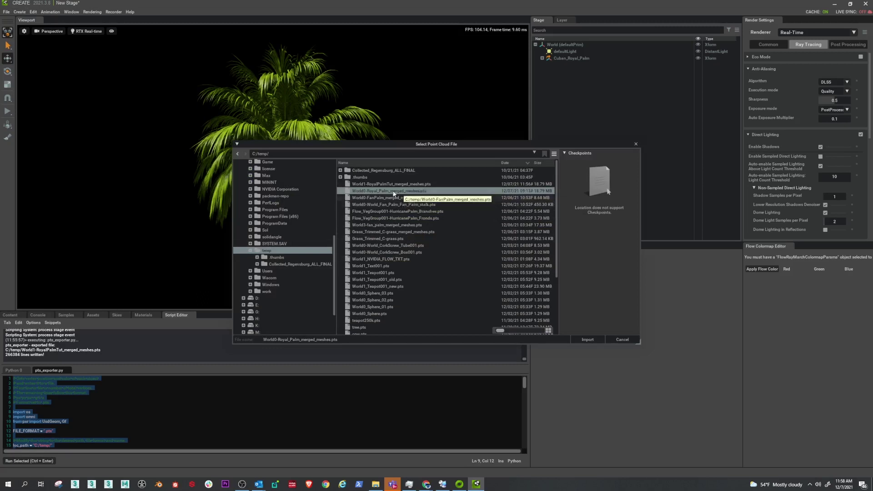
{"action": "left_click", "coordinate": [381, 185]}
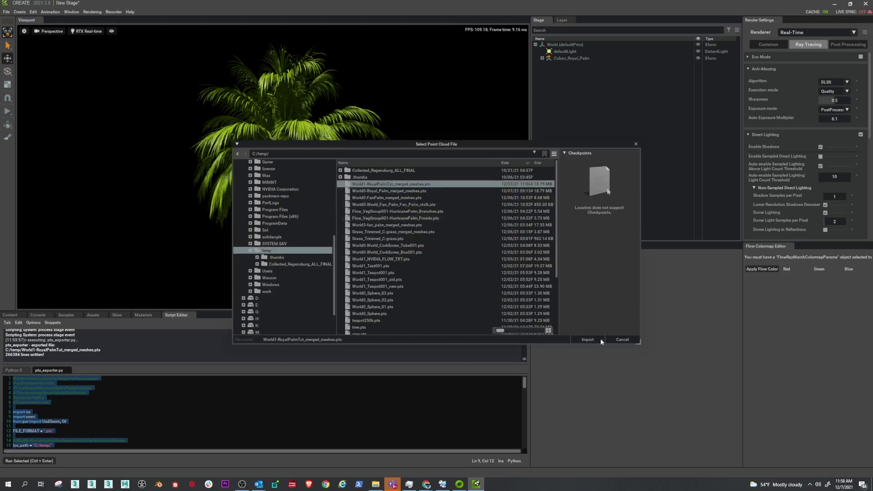
{"action": "left_click", "coordinate": [588, 340]}
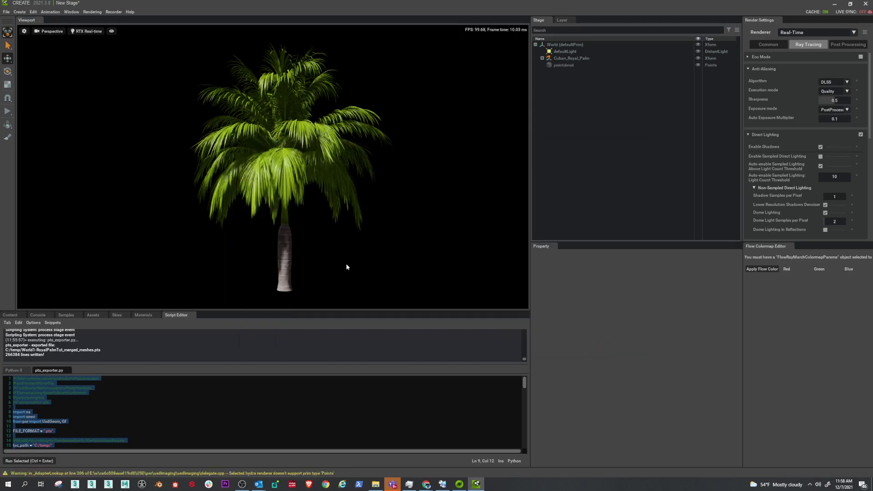
Add a Flow point emitter under the pointcloud prim.
{"action": "left_click", "coordinate": [557, 66]}
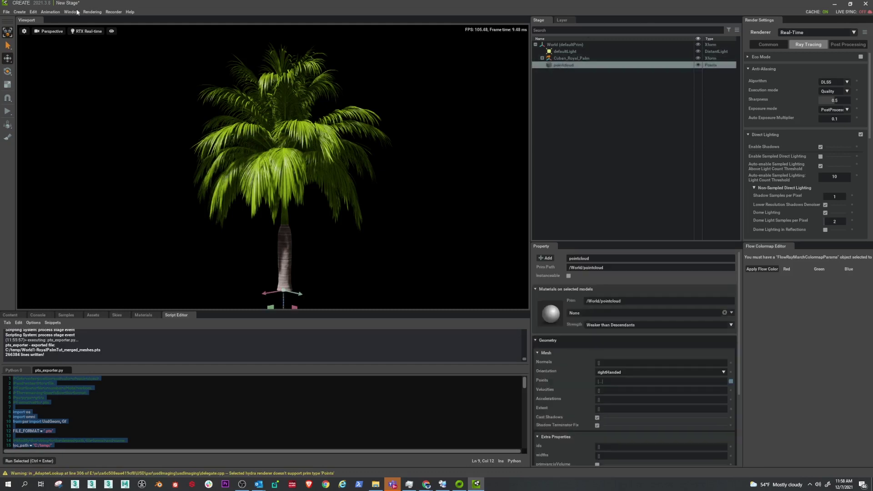
{"action": "left_click", "coordinate": [20, 12]}
{"action": "mouse_move", "coordinate": [33, 93]}
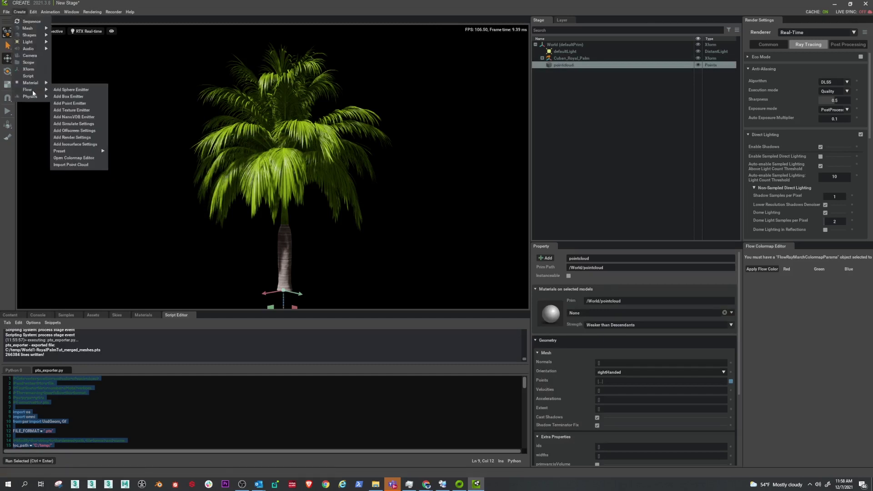
{"action": "left_click", "coordinate": [71, 110]}
Set the pointsPrim target of flowEmitterPoint to /World/pointcloud.
{"action": "left_click", "coordinate": [542, 65]}
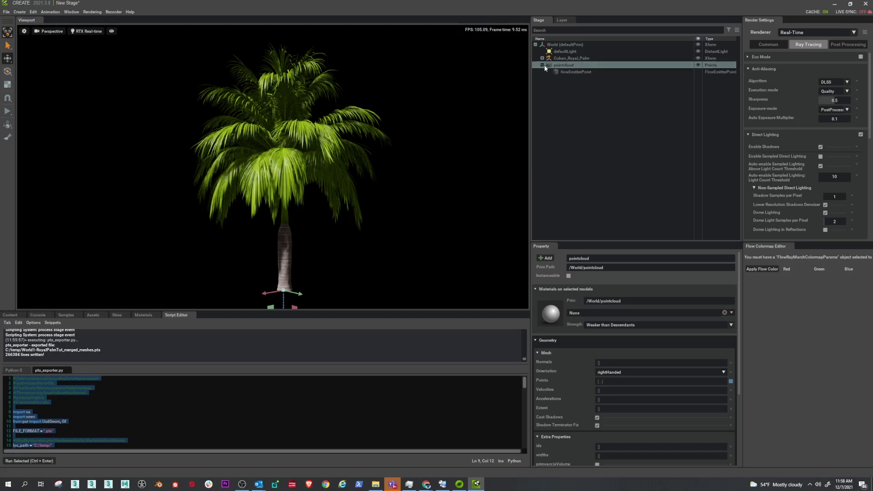
{"action": "left_click", "coordinate": [574, 72]}
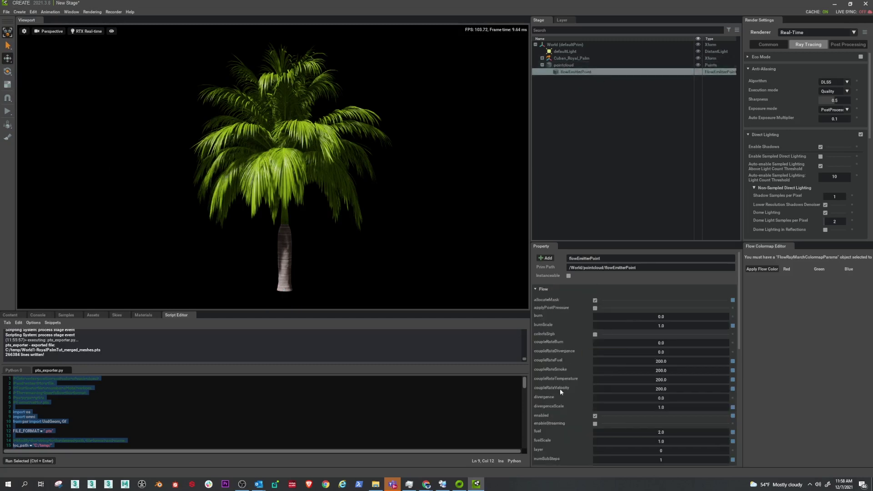
{"action": "scroll", "coordinate": [591, 387], "scroll_direction": "down", "scroll_amount": 5}
{"action": "scroll", "coordinate": [608, 385], "scroll_direction": "down", "scroll_amount": 5}
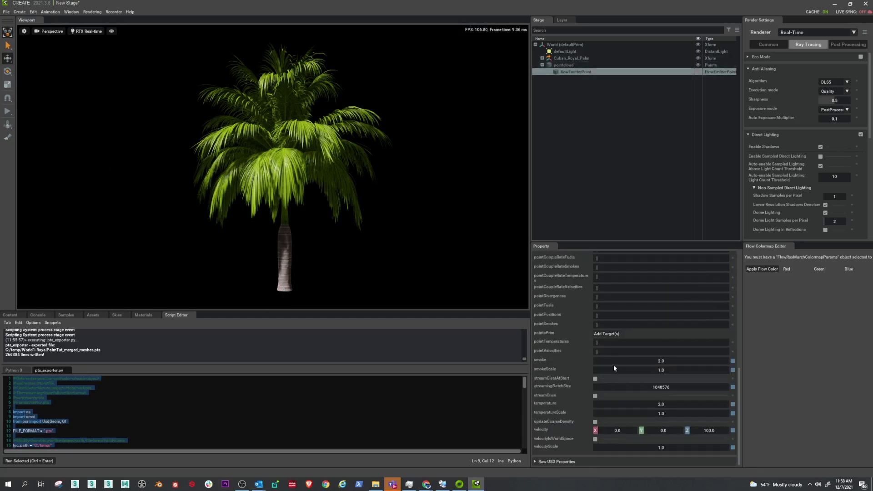
{"action": "left_click", "coordinate": [607, 333]}
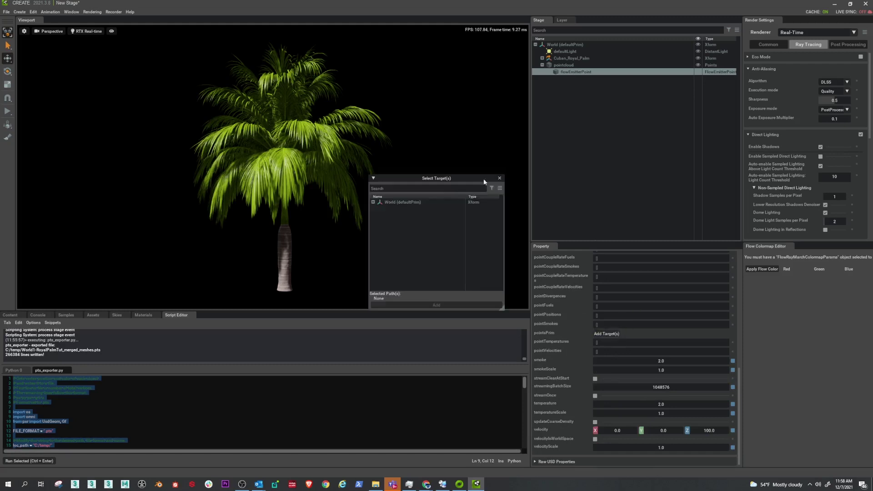
{"action": "left_click", "coordinate": [374, 202]}
{"action": "left_click", "coordinate": [408, 222]}
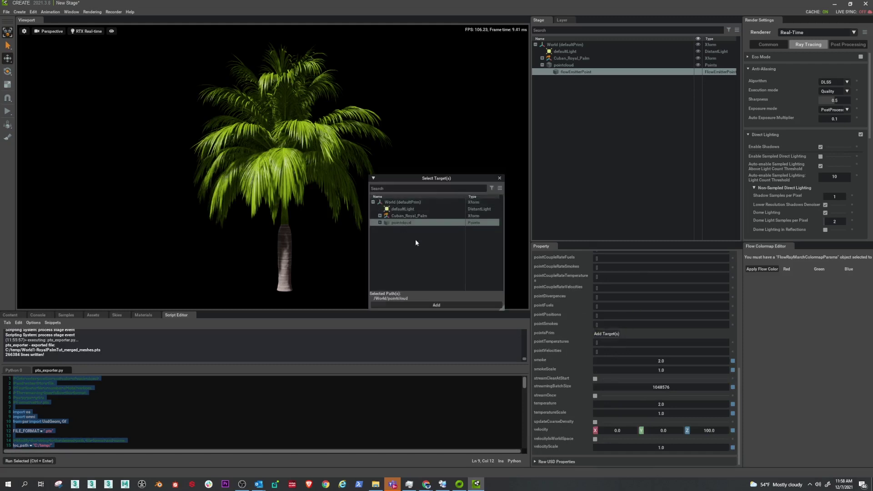
{"action": "left_click", "coordinate": [447, 306]}
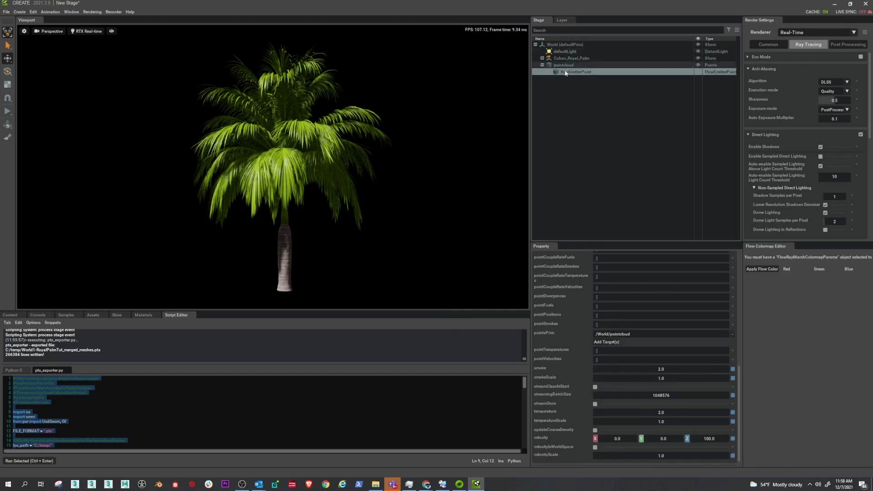
Set coupleRateSmoke, coupleRateTemperature and coupleRateVelocity of flowEmitterPoint to 0.
{"action": "scroll", "coordinate": [636, 374], "scroll_direction": "up", "scroll_amount": 10}
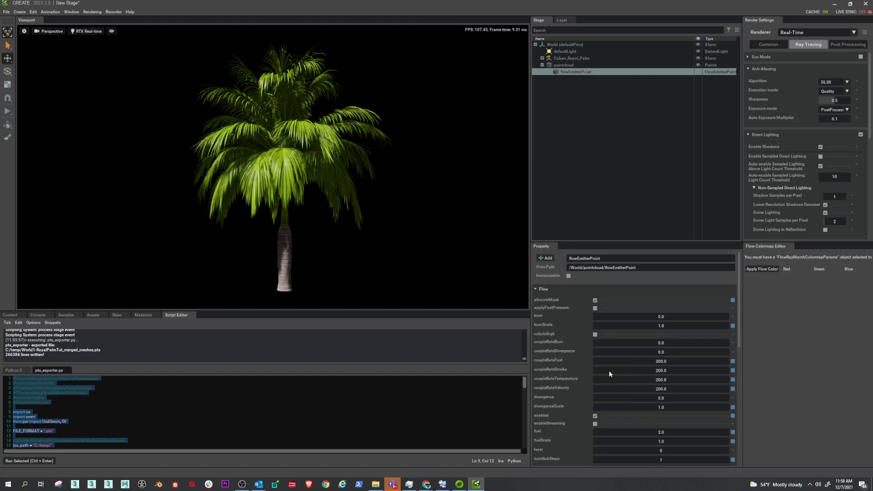
{"action": "mouse_move", "coordinate": [358, 282]}
{"action": "double_click", "coordinate": [666, 371]}
{"action": "type", "text": "0"}
{"action": "key", "text": "Tab"}
{"action": "type", "text": "0"}
{"action": "key", "text": "Tab"}
{"action": "type", "text": "0"}
{"action": "key", "text": "Tab"}
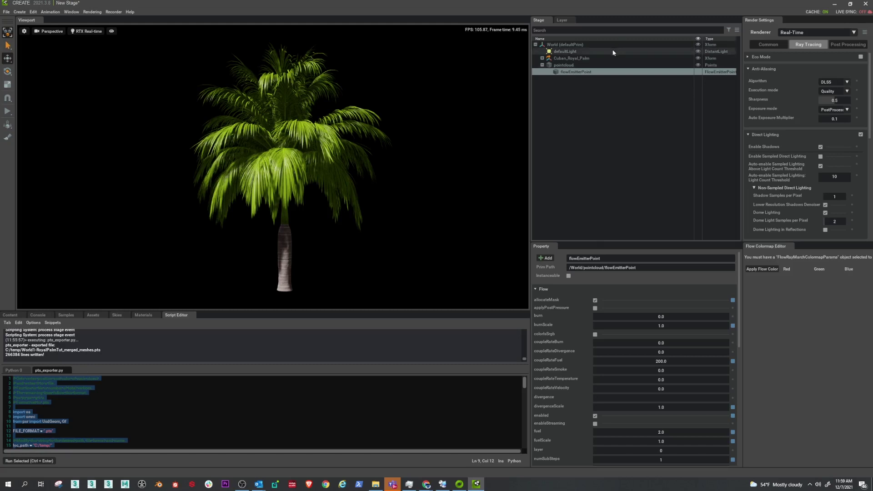
Create an Xform in the stage and rename it sphere_emitter_xform.
{"action": "left_click", "coordinate": [563, 104]}
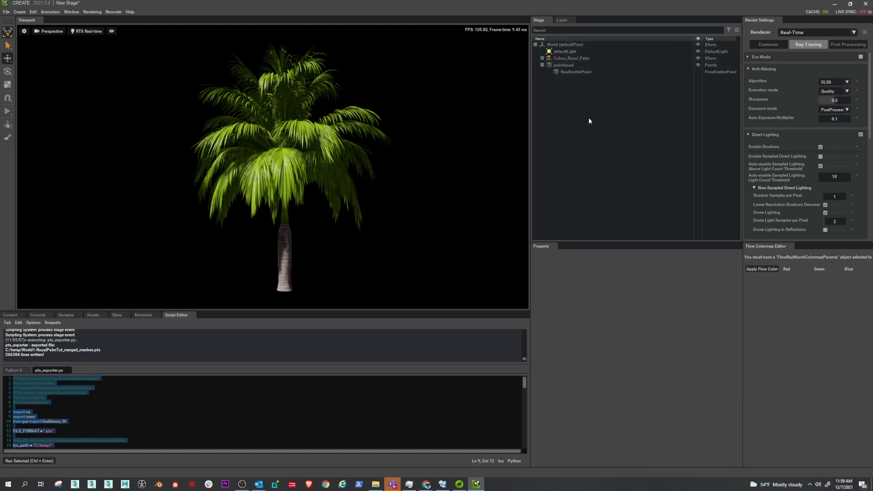
{"action": "right_click", "coordinate": [565, 108]}
{"action": "mouse_move", "coordinate": [591, 119]}
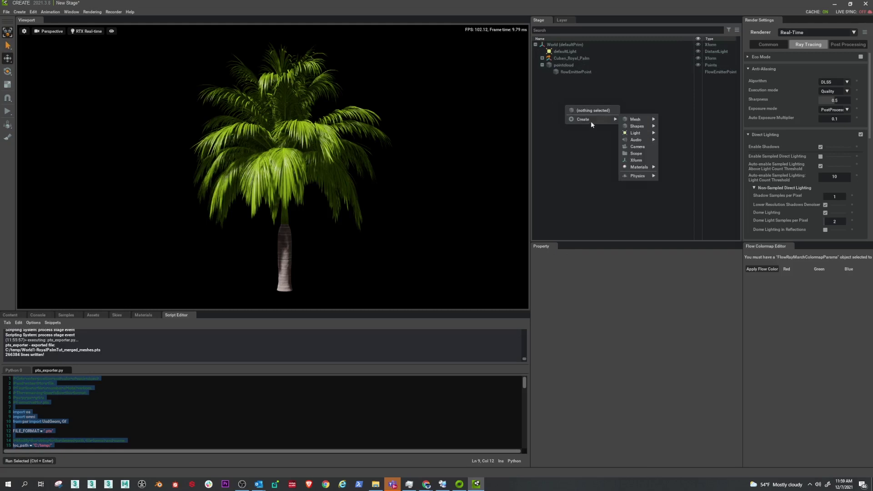
{"action": "left_click", "coordinate": [637, 160]}
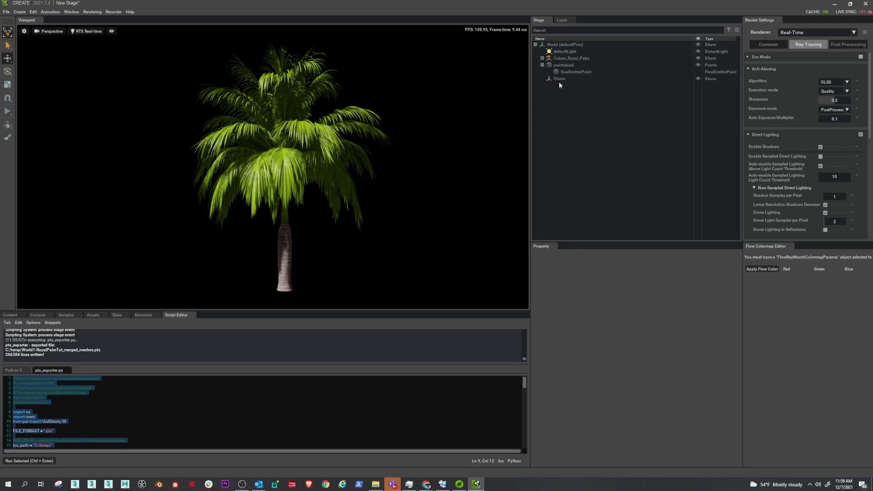
{"action": "double_click", "coordinate": [558, 80]}
{"action": "type", "text": "d"}
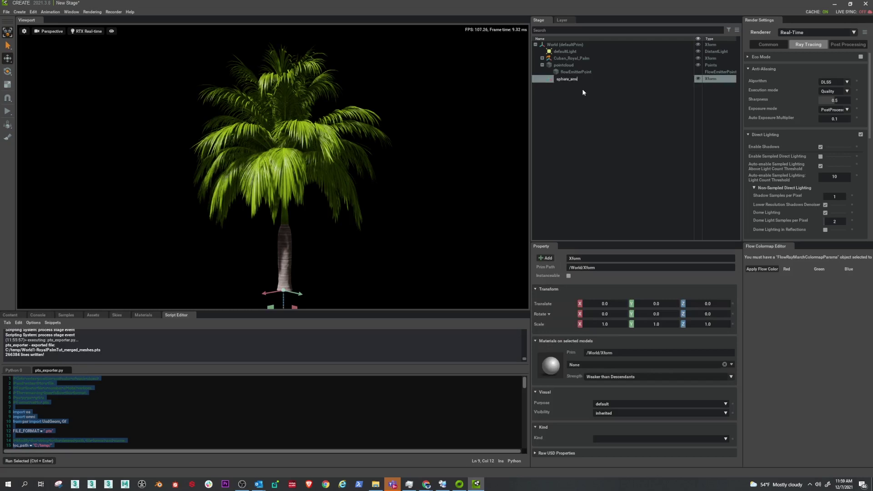
{"action": "type", "text": "phere_emitter_xform"}
{"action": "key", "text": "Return"}
Add the Wispy Fire Effect Flow preset under sphere_emitter_xform.
{"action": "left_click", "coordinate": [582, 79]}
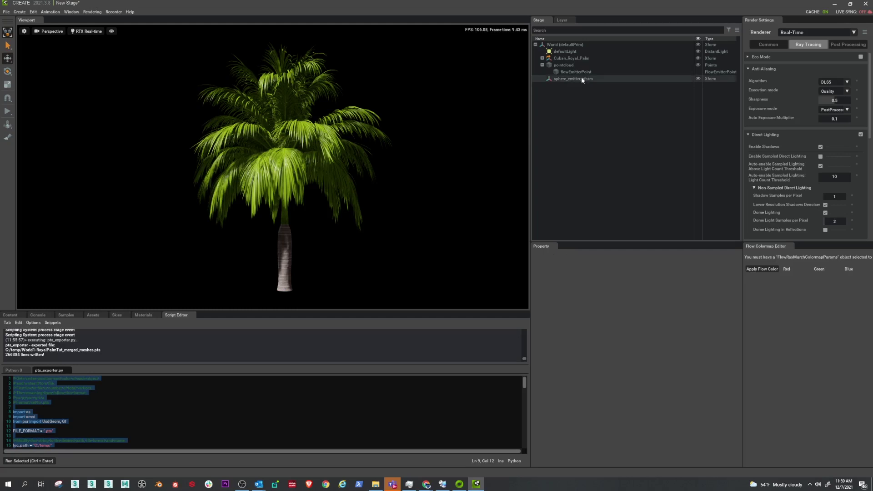
{"action": "left_click", "coordinate": [19, 12]}
{"action": "mouse_move", "coordinate": [29, 91]}
{"action": "mouse_move", "coordinate": [66, 151]}
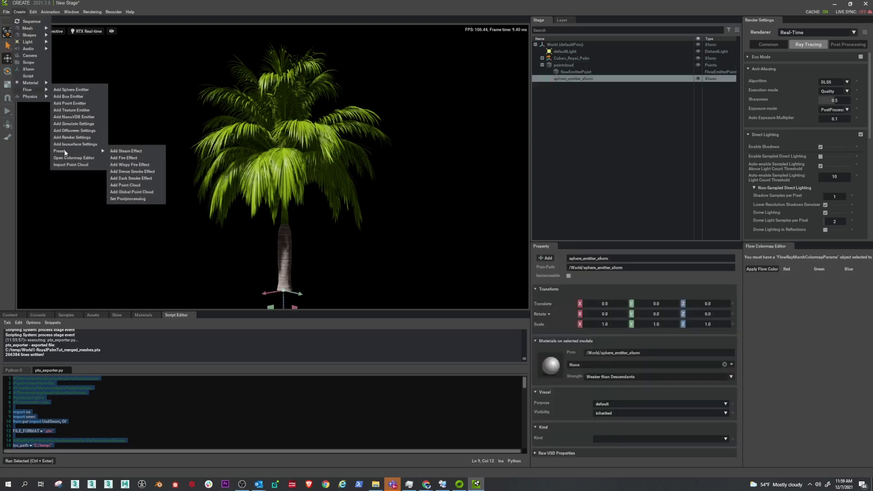
{"action": "left_click", "coordinate": [130, 162]}
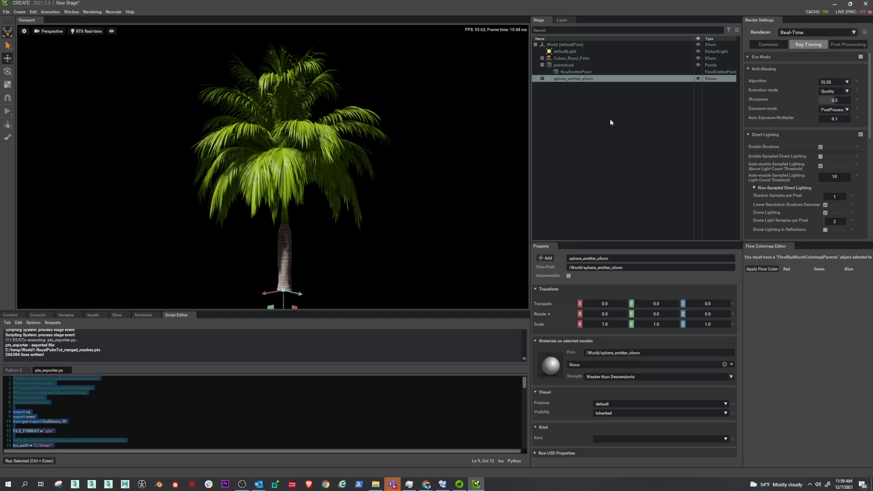
Expand sphere_emitter_xform, select its flowEmitterSphere and start playing the simulation.
{"action": "left_click", "coordinate": [543, 79]}
{"action": "left_click", "coordinate": [595, 86]}
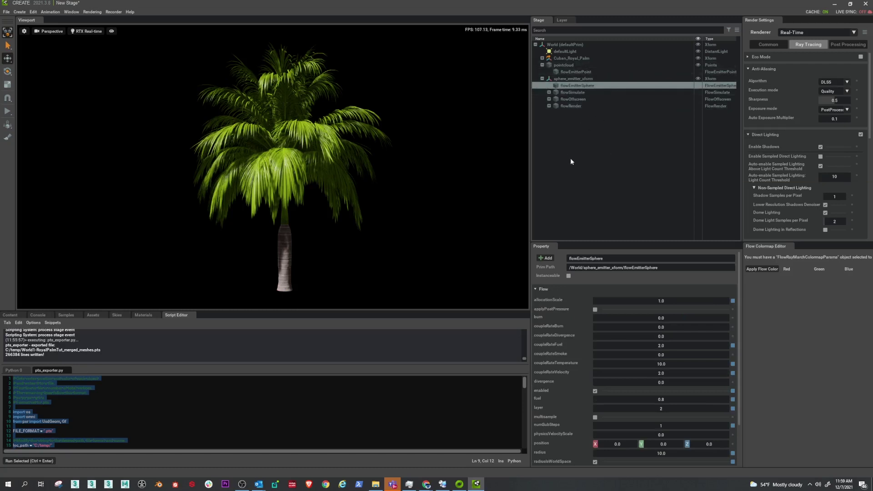
{"action": "key", "text": "space"}
Try moving sphere_emitter_xform about 121 units along X, away from the palm trunk.
{"action": "left_click", "coordinate": [564, 79]}
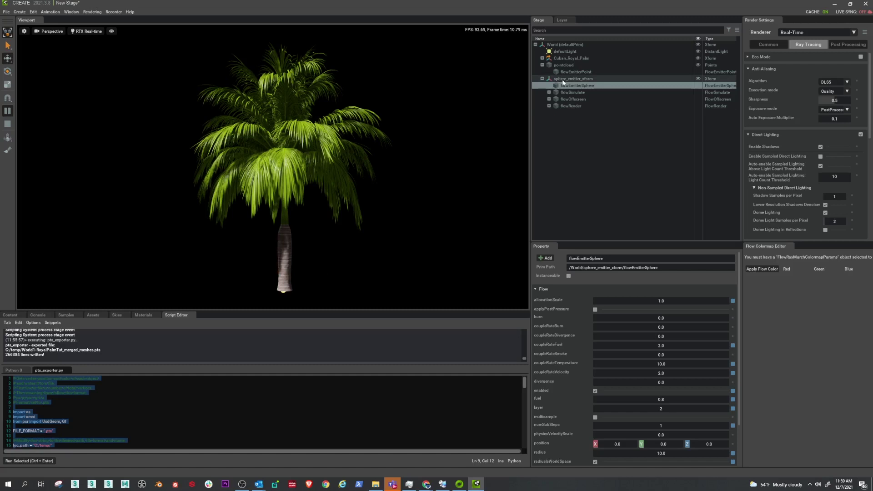
{"action": "left_click_drag", "start_coordinate": [272, 294], "coordinate": [240, 297]}
{"action": "scroll", "coordinate": [341, 267], "scroll_direction": "down", "scroll_amount": 10}
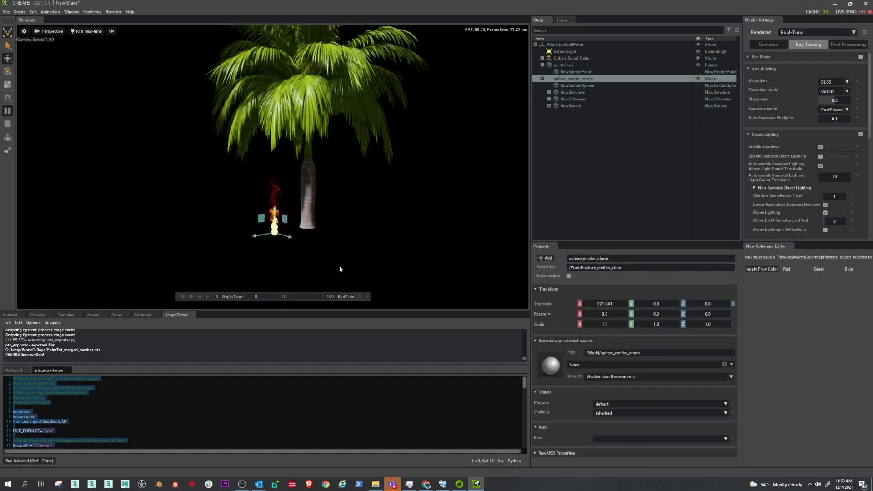
{"action": "key", "text": "w"}
{"action": "mouse_move", "coordinate": [303, 276]}
{"action": "right_mouse_down"}
{"action": "mouse_move", "coordinate": [278, 277]}
{"action": "mouse_move", "coordinate": [303, 277]}
{"action": "mouse_move", "coordinate": [305, 287]}
{"action": "right_mouse_up"}
{"action": "key", "text": "s"}
{"action": "left_click_drag", "start_coordinate": [233, 284], "coordinate": [239, 272]}
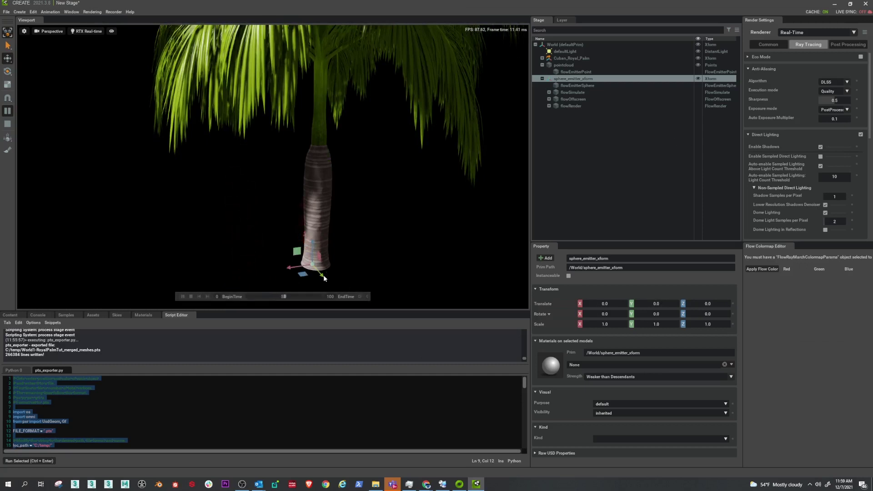
Move sphere_emitter_xform about 20 units along Y at the base of the trunk and select flowEmitterSphere.
{"action": "left_click_drag", "start_coordinate": [323, 277], "coordinate": [333, 277]}
{"action": "right_click_drag", "start_coordinate": [421, 216], "coordinate": [452, 173]}
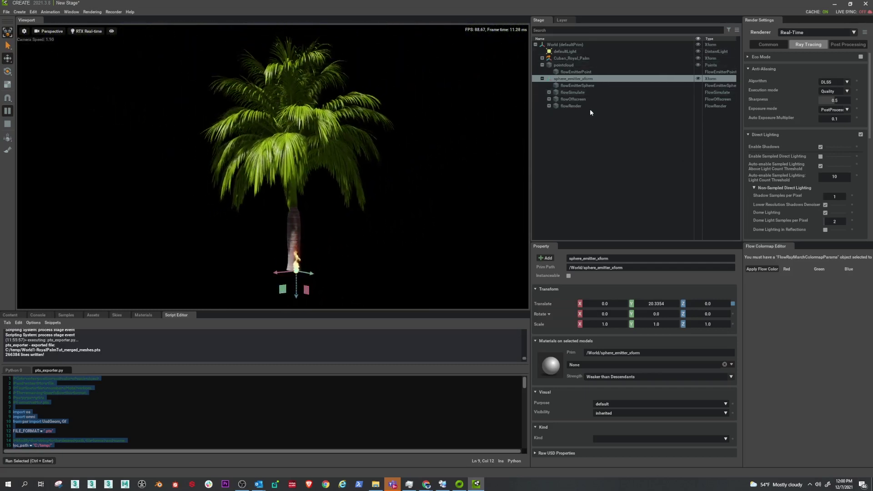
{"action": "left_click", "coordinate": [581, 86]}
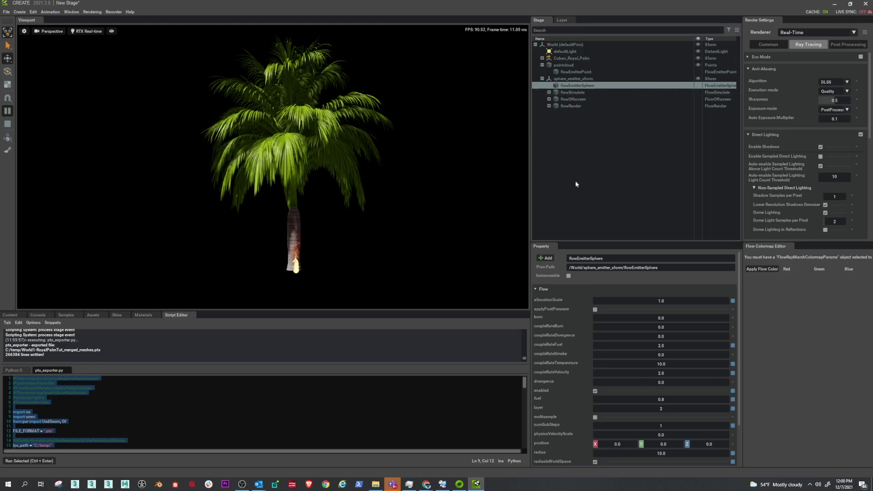
Compare the layer setting of flowEmitterSphere with flowEmitterPoint and set flowEmitterPoint's layer to 2.
{"action": "scroll", "coordinate": [599, 394], "scroll_direction": "down", "scroll_amount": 1}
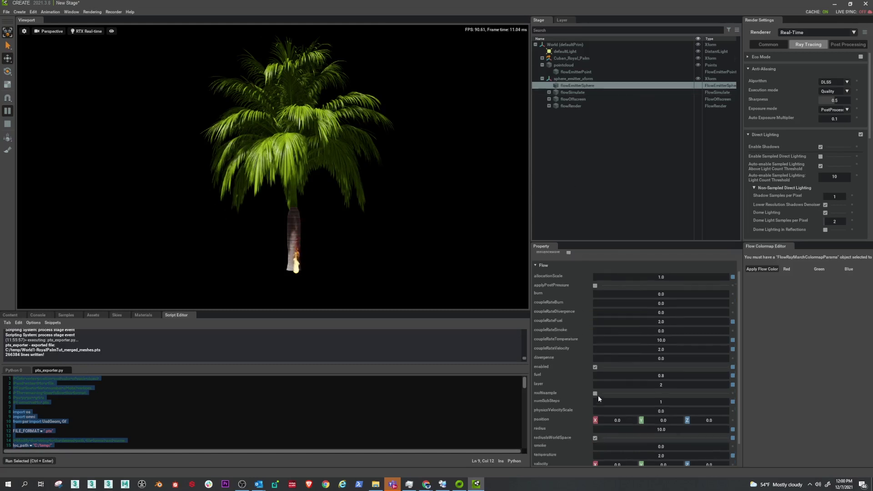
{"action": "left_click", "coordinate": [565, 23]}
{"action": "left_click", "coordinate": [540, 22]}
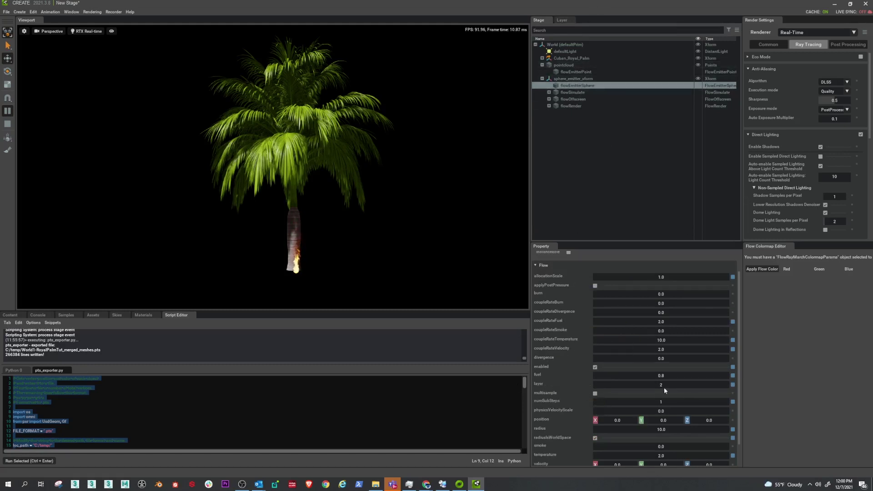
{"action": "left_click", "coordinate": [583, 72]}
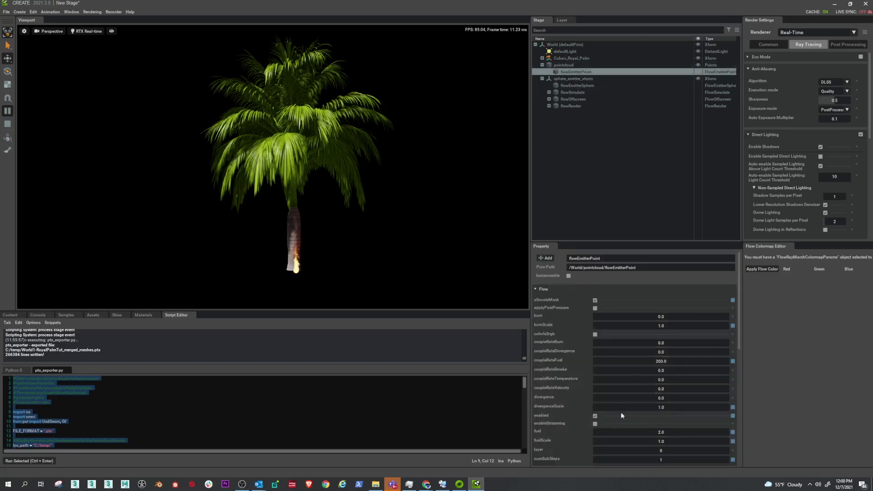
{"action": "scroll", "coordinate": [621, 415], "scroll_direction": "down", "scroll_amount": 2}
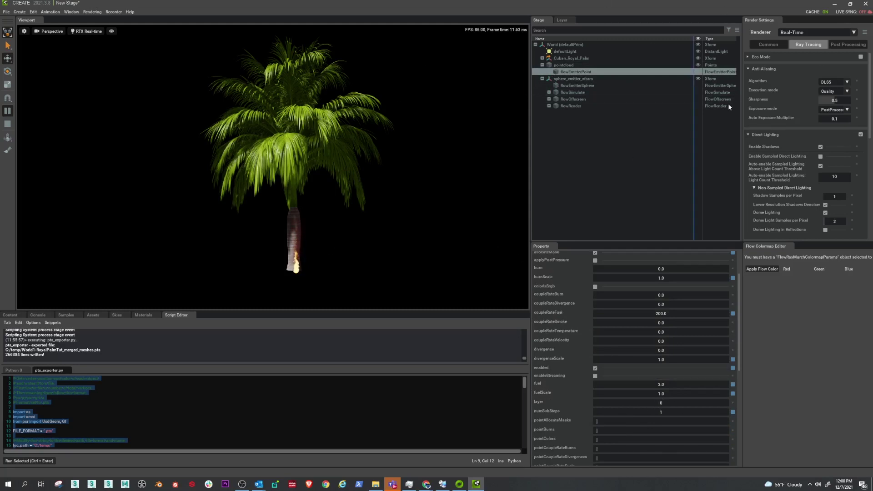
{"action": "double_click", "coordinate": [647, 400]}
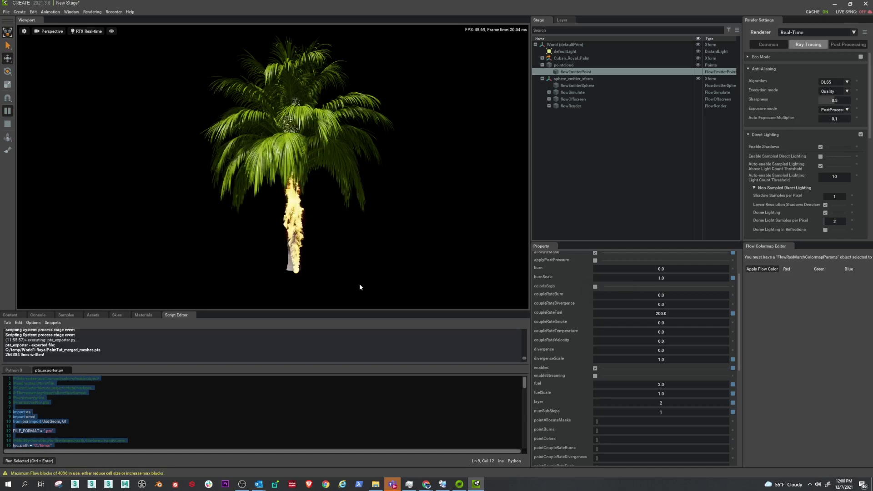
Widen the render settings and set the common Flow Max Blocks value to 12000.
{"action": "mouse_move", "coordinate": [360, 269]}
{"action": "right_mouse_down"}
{"action": "mouse_move", "coordinate": [358, 261]}
{"action": "mouse_move", "coordinate": [397, 271]}
{"action": "mouse_move", "coordinate": [472, 259]}
{"action": "mouse_move", "coordinate": [521, 279]}
{"action": "mouse_move", "coordinate": [460, 271]}
{"action": "mouse_move", "coordinate": [444, 252]}
{"action": "mouse_move", "coordinate": [433, 280]}
{"action": "mouse_move", "coordinate": [440, 264]}
{"action": "right_mouse_up"}
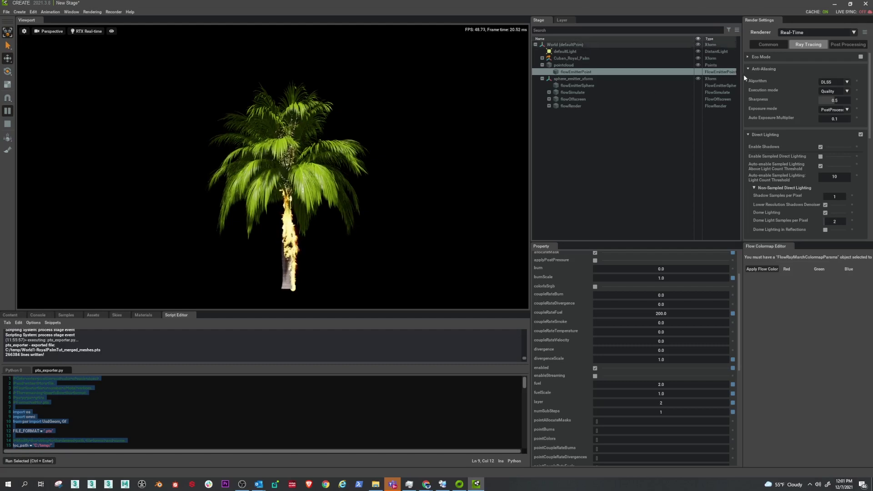
{"action": "left_click_drag", "start_coordinate": [741, 79], "coordinate": [680, 80]}
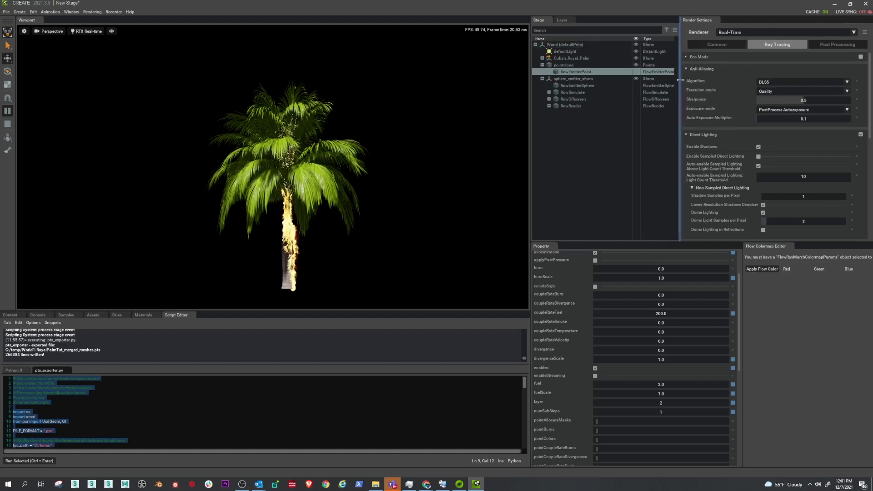
{"action": "left_click", "coordinate": [719, 43]}
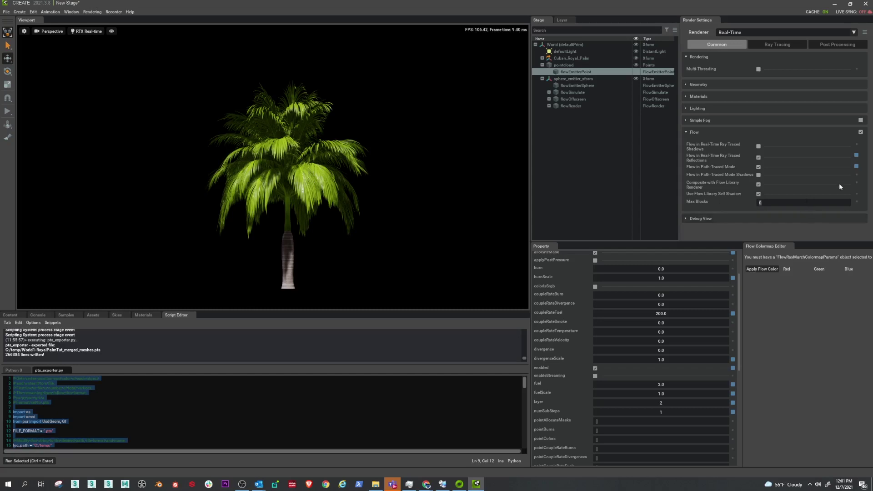
{"action": "type", "text": "12000"}
{"action": "key", "text": "Return"}
Check the GPU usage and memory in Task Manager, and play the simulation back in Omniverse Create.
{"action": "left_click", "coordinate": [410, 485]}
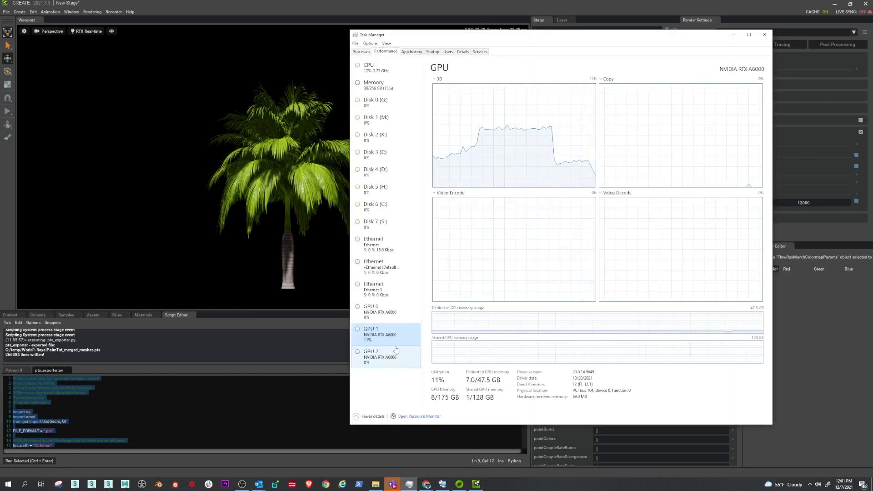
{"action": "left_click", "coordinate": [735, 35]}
{"action": "key", "text": "space"}
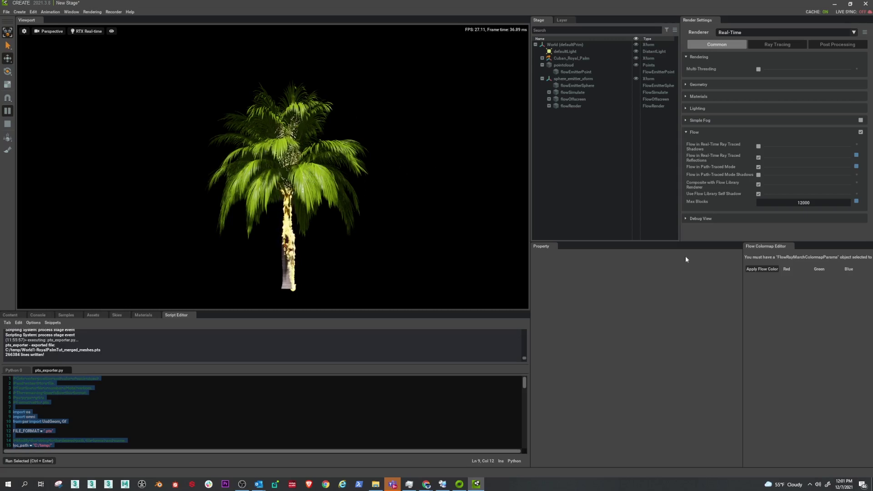
Set the Flow Max Blocks to 16000 and run the simulation again.
{"action": "double_click", "coordinate": [818, 200]}
{"action": "type", "text": "16000"}
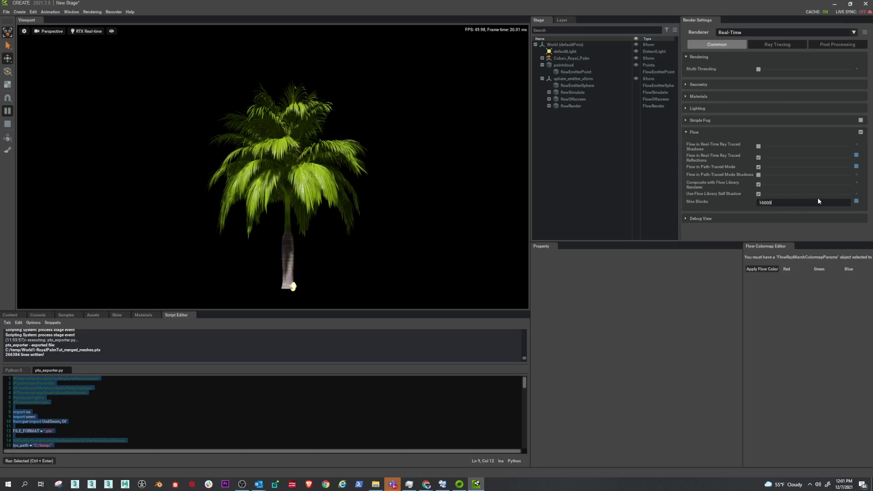
{"action": "key", "text": "Return"}
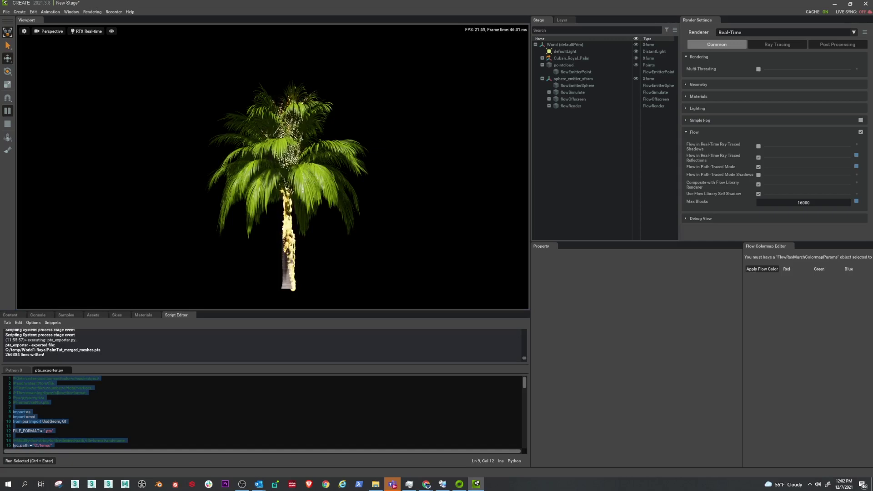
{"action": "key", "text": "space"}
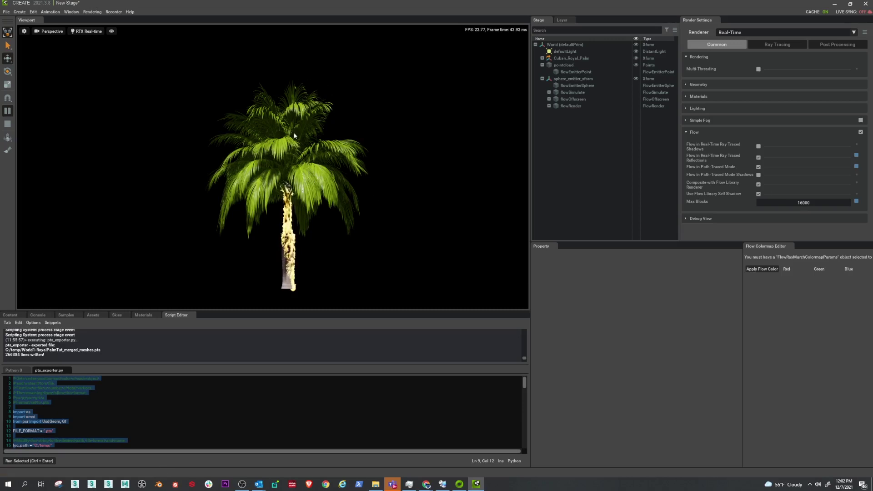
Hide defaultLight and set the densityCellSize of flowSimulate under sphere_emitter_xform to 1.0.
{"action": "left_click", "coordinate": [636, 52]}
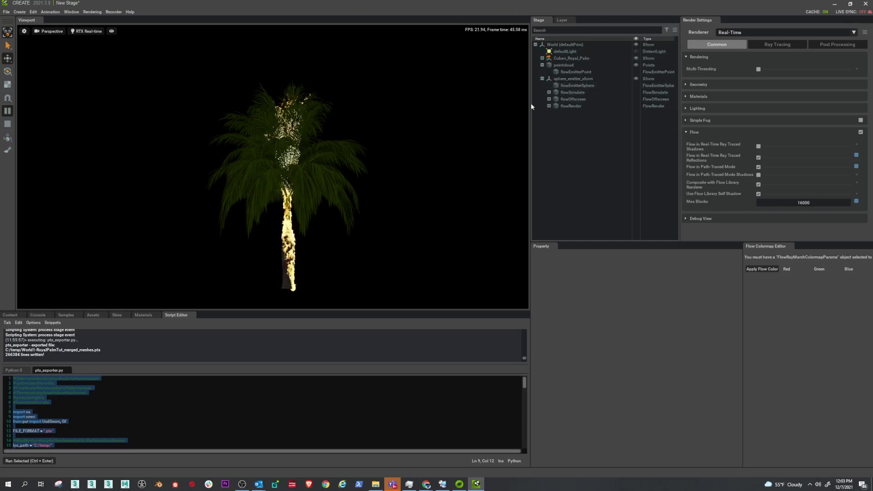
{"action": "left_click", "coordinate": [549, 93]}
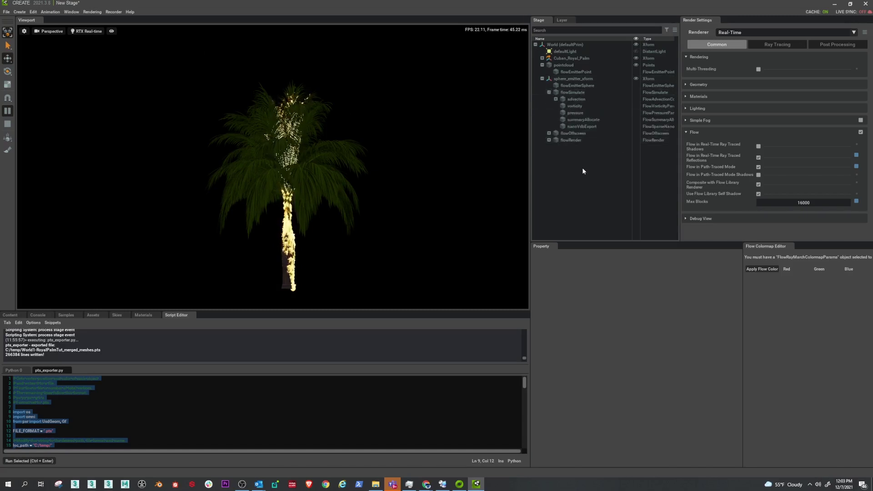
{"action": "left_click", "coordinate": [579, 100]}
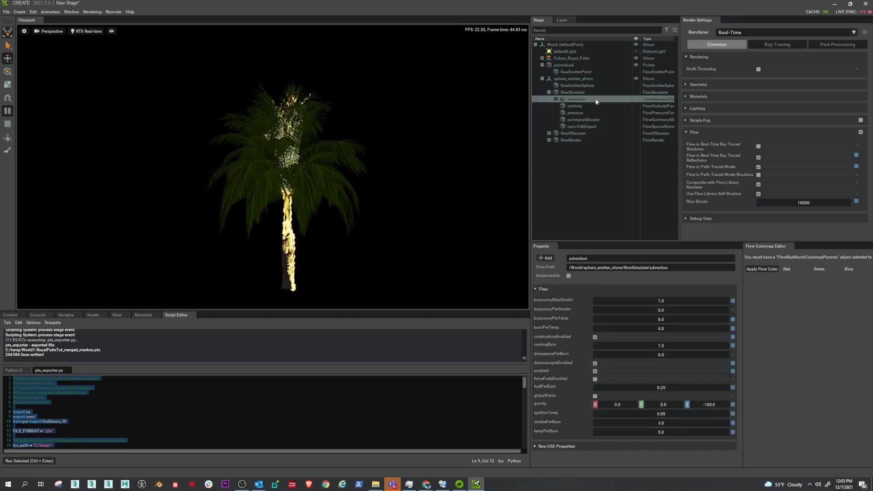
{"action": "left_click", "coordinate": [580, 93]}
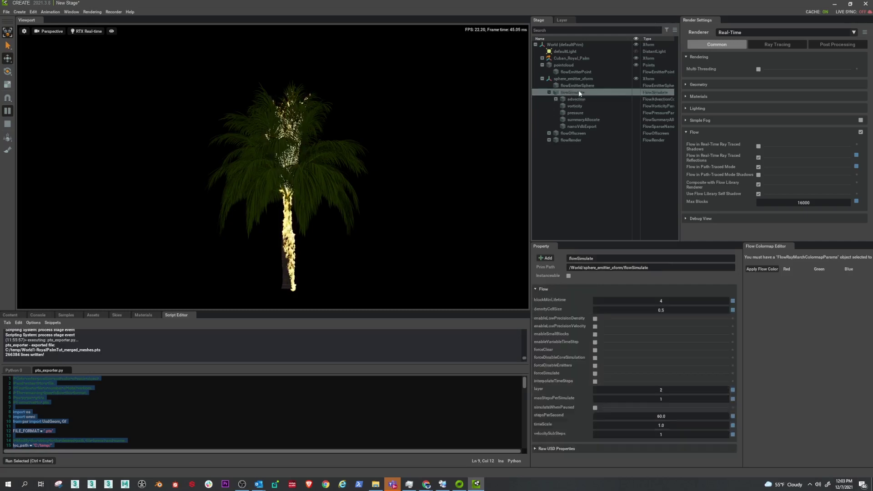
{"action": "double_click", "coordinate": [663, 309]}
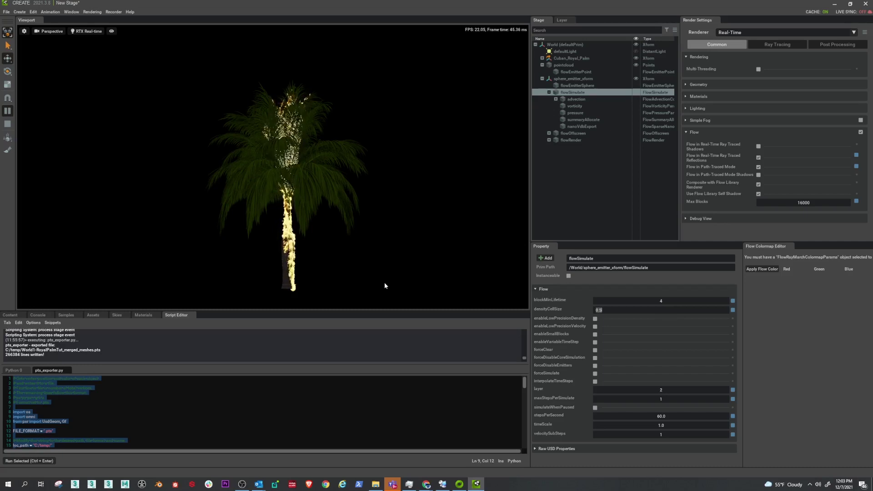
{"action": "type", "text": "1"}
{"action": "key", "text": "Return"}
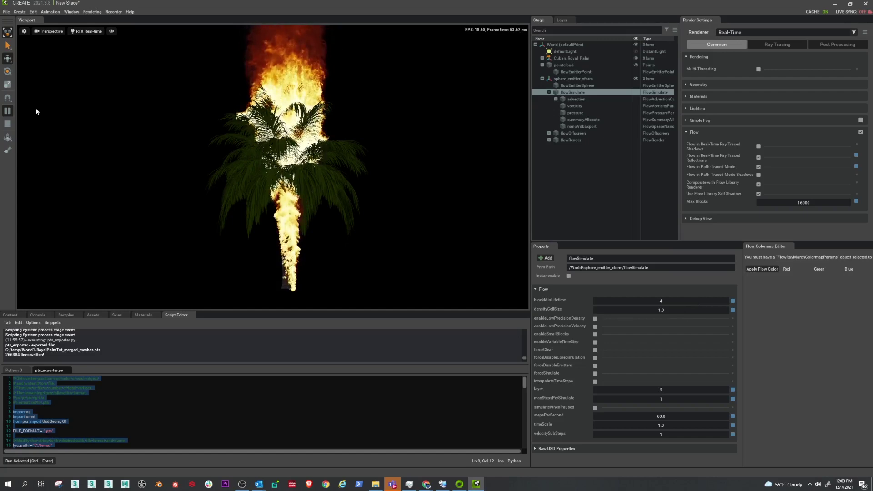
Pause the simulation, set the ray tracing anti-aliasing algorithm to FXAA and resume playback.
{"action": "left_click", "coordinate": [8, 123]}
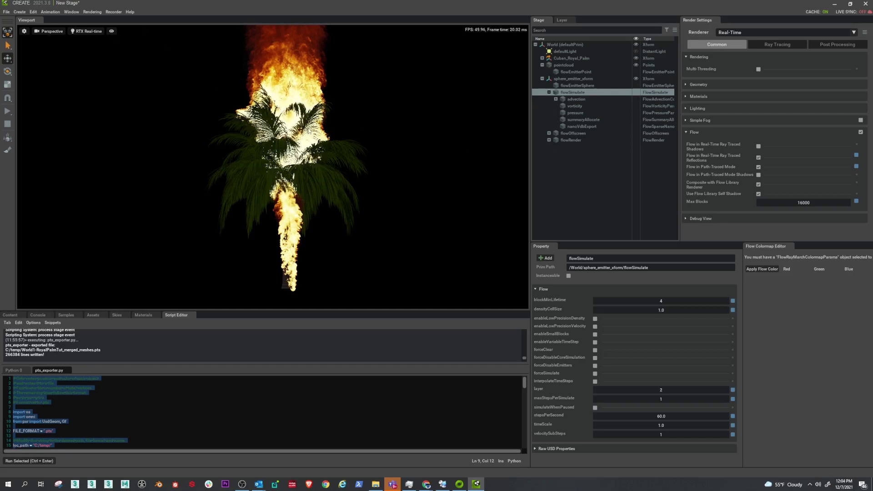
{"action": "left_click", "coordinate": [778, 44]}
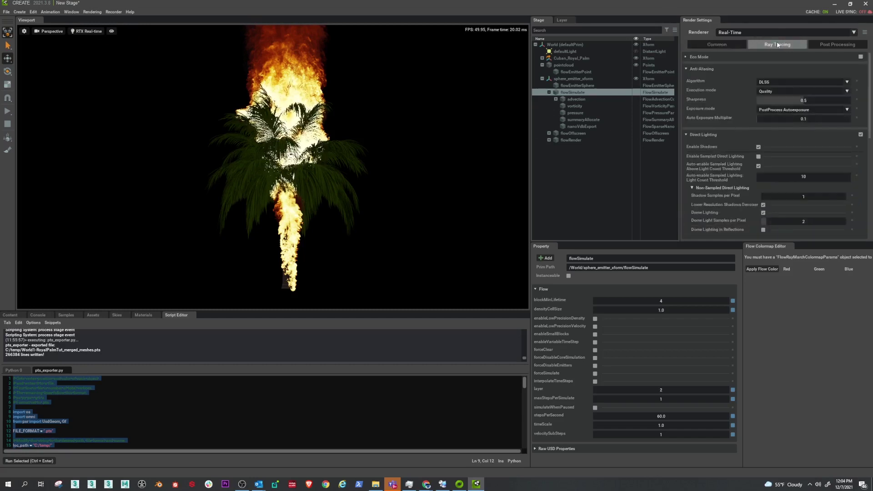
{"action": "left_click", "coordinate": [776, 82]}
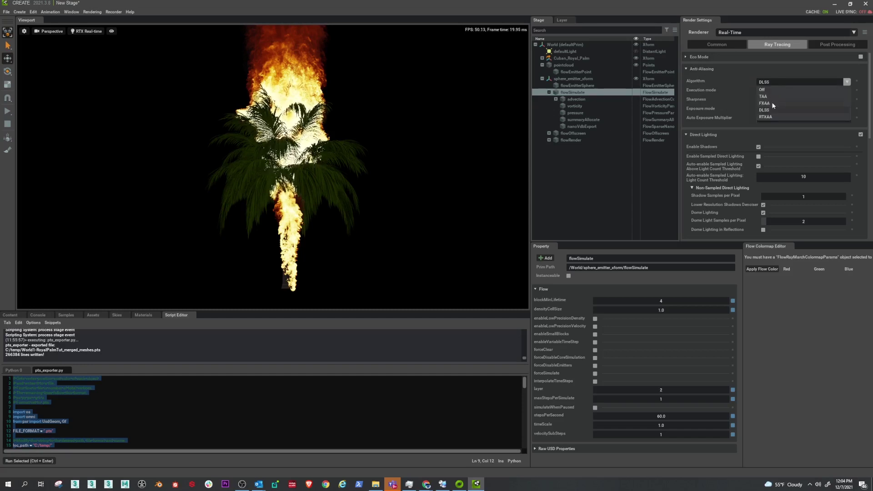
{"action": "left_click", "coordinate": [771, 103]}
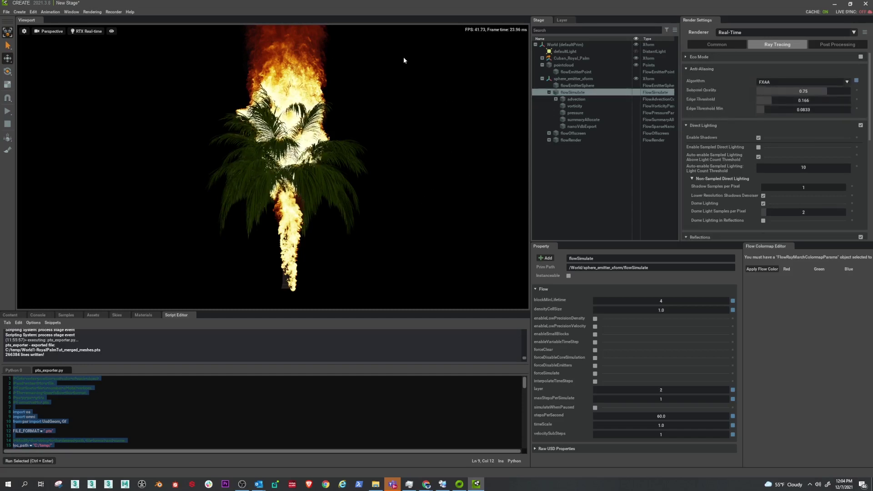
{"action": "left_click", "coordinate": [403, 95]}
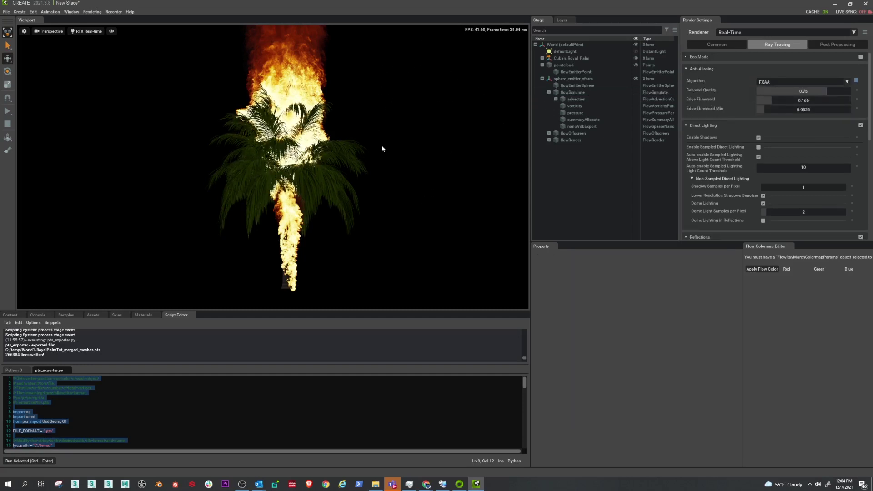
{"action": "key", "text": "space"}
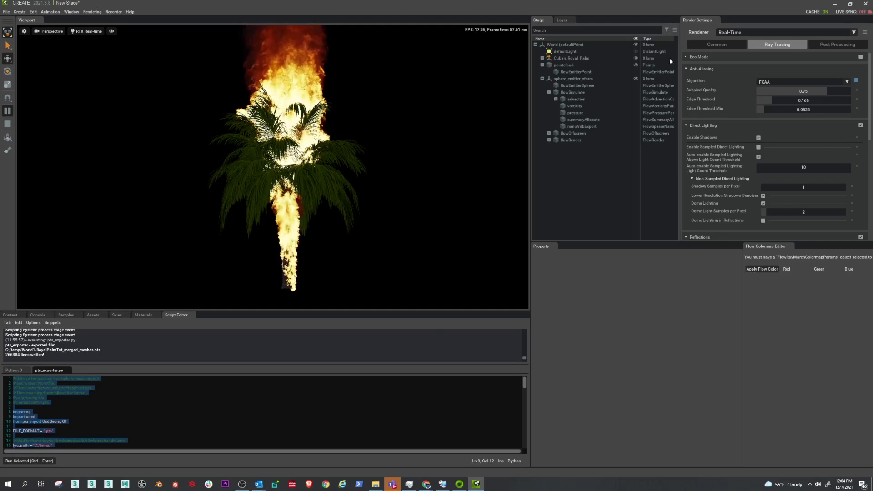
Set the ignitionTemp of flowSimulate's advection to 0.
{"action": "left_click", "coordinate": [580, 100]}
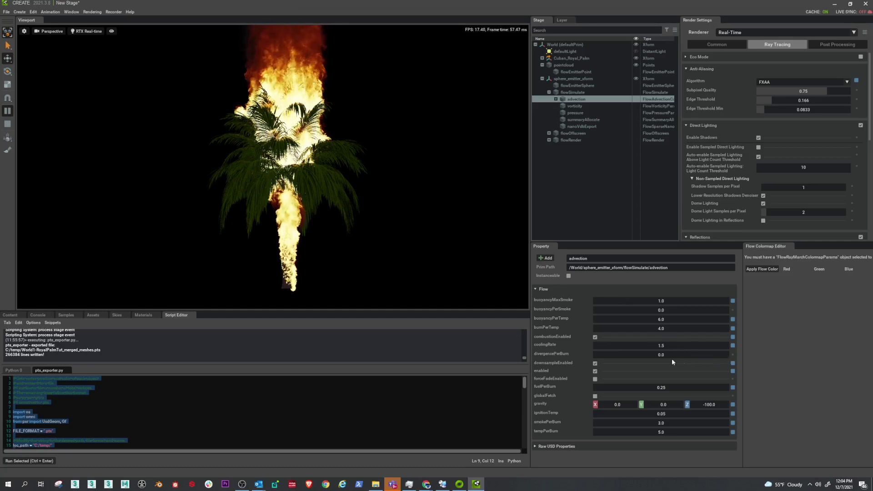
{"action": "double_click", "coordinate": [660, 415]}
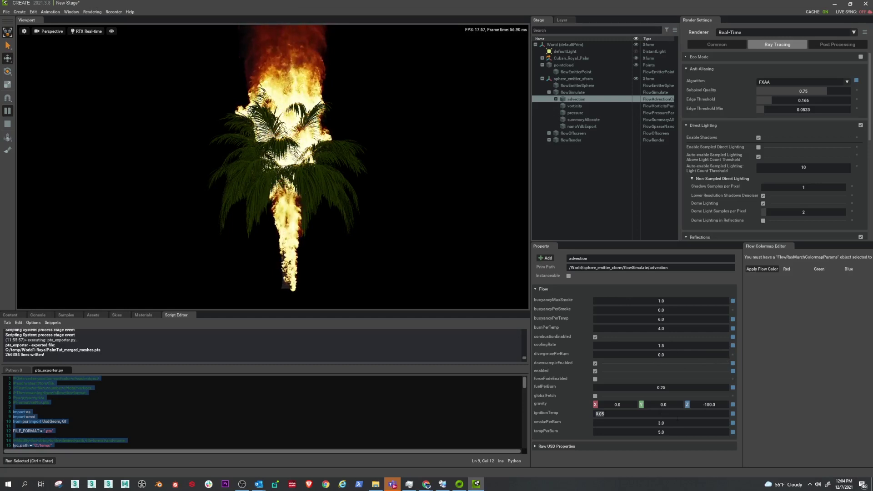
{"action": "type", "text": "0"}
{"action": "key", "text": "Return"}
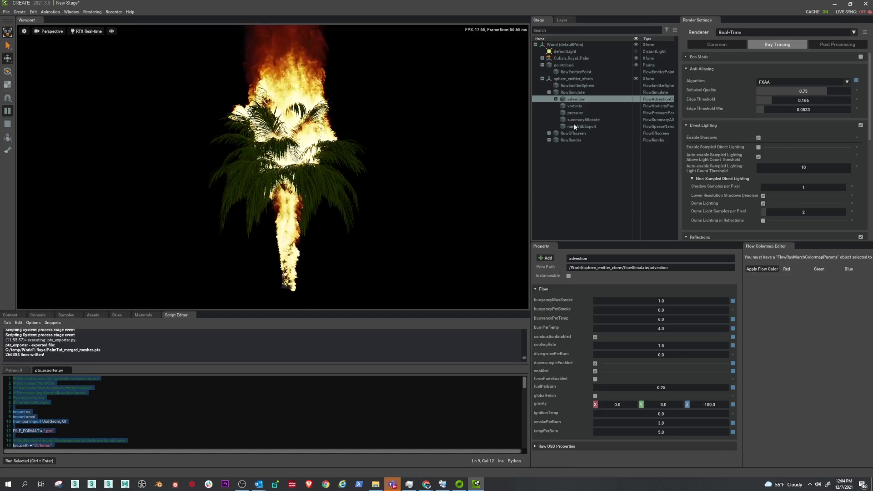
Set the smokeThreshold of summaryAllocate to 10 and pause the simulation.
{"action": "left_click", "coordinate": [589, 119]}
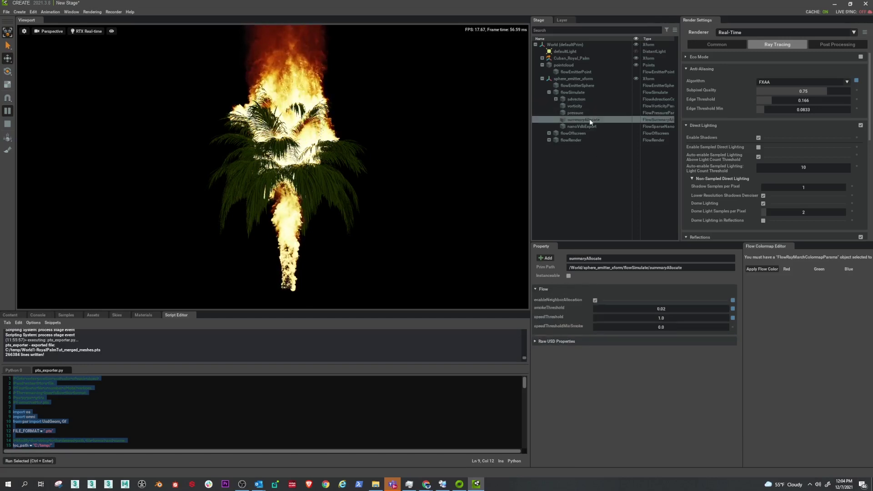
{"action": "double_click", "coordinate": [682, 309]}
{"action": "type", "text": "10"}
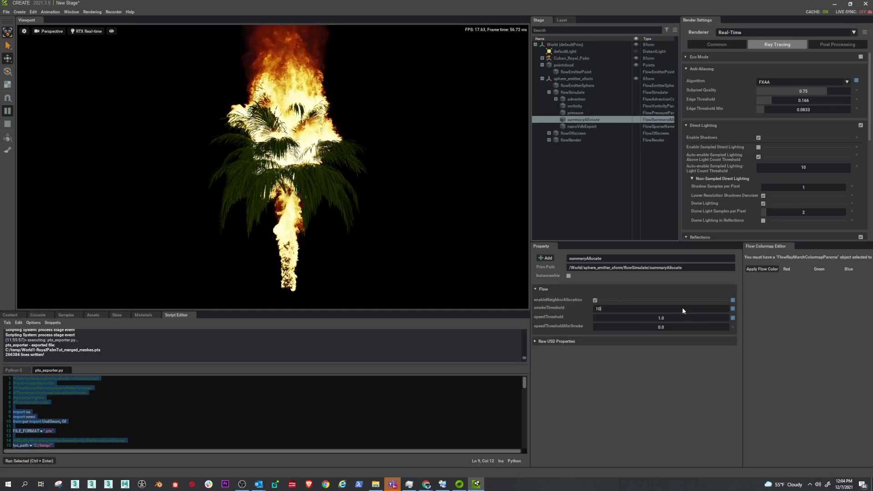
{"action": "key", "text": "Return"}
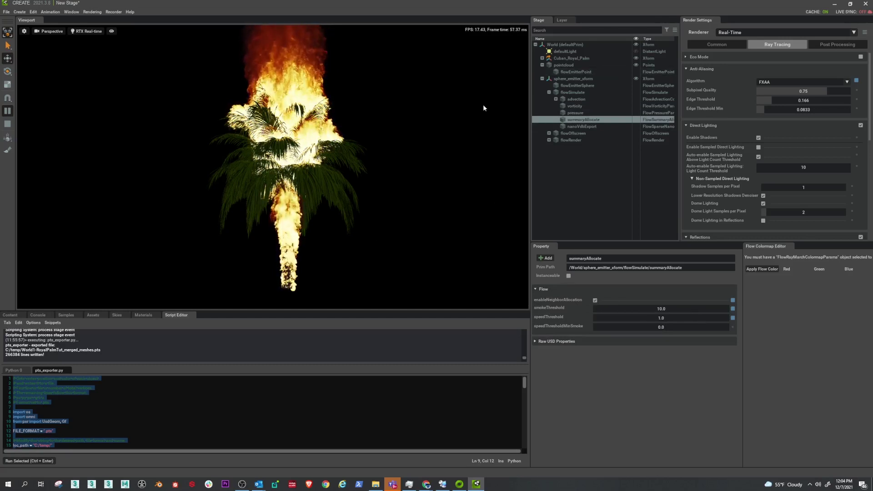
{"action": "key", "text": "space"}
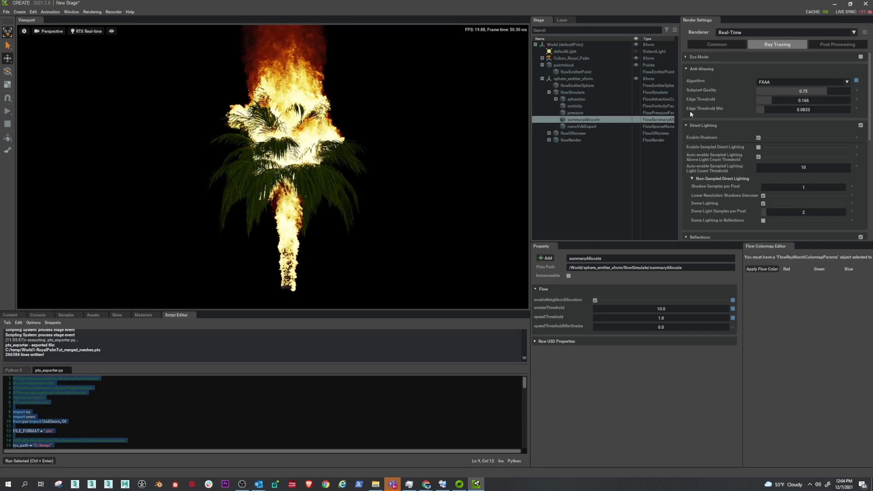
Enable the block wireframe on flowRender's rayMarch and examine the Flow blocks around the palm.
{"action": "left_click", "coordinate": [550, 140]}
{"action": "left_click", "coordinate": [575, 148]}
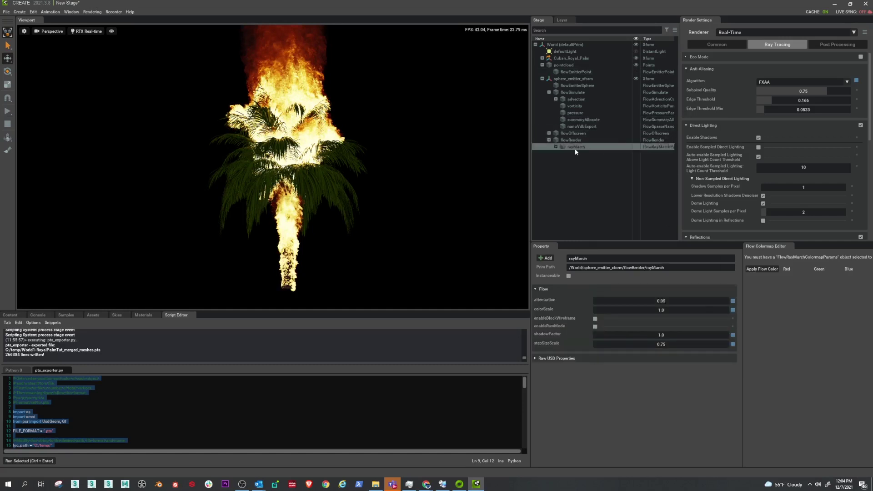
{"action": "left_click", "coordinate": [596, 319]}
{"action": "right_click_drag", "start_coordinate": [416, 264], "coordinate": [509, 291]}
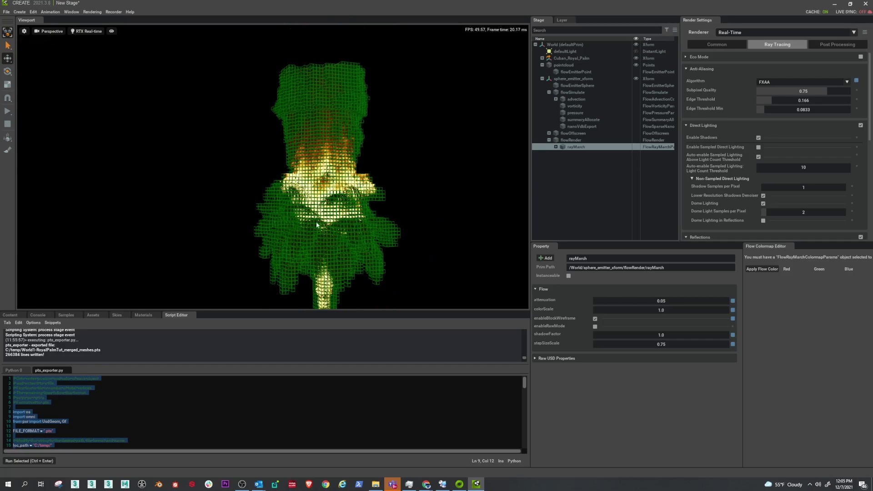
{"action": "right_click_drag", "start_coordinate": [382, 239], "coordinate": [300, 32]}
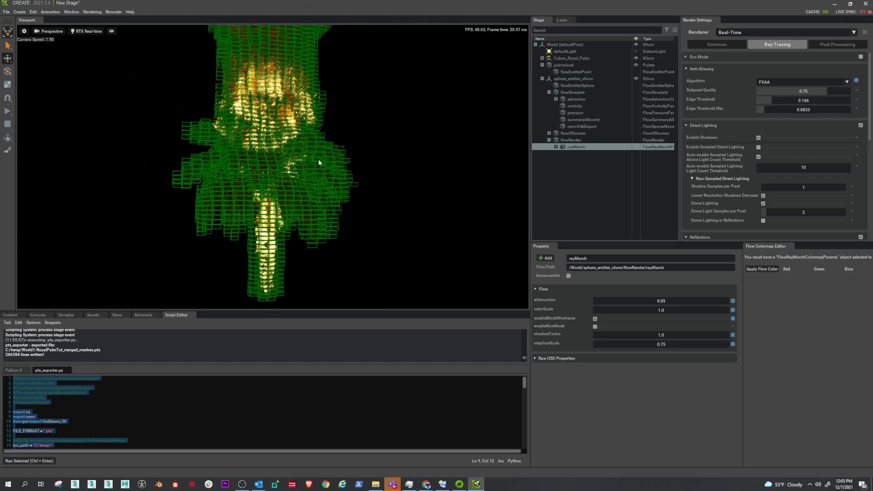
Turn off the block wireframe on flowRender's rayMarch.
{"action": "right_click_drag", "start_coordinate": [318, 159], "coordinate": [222, 167]}
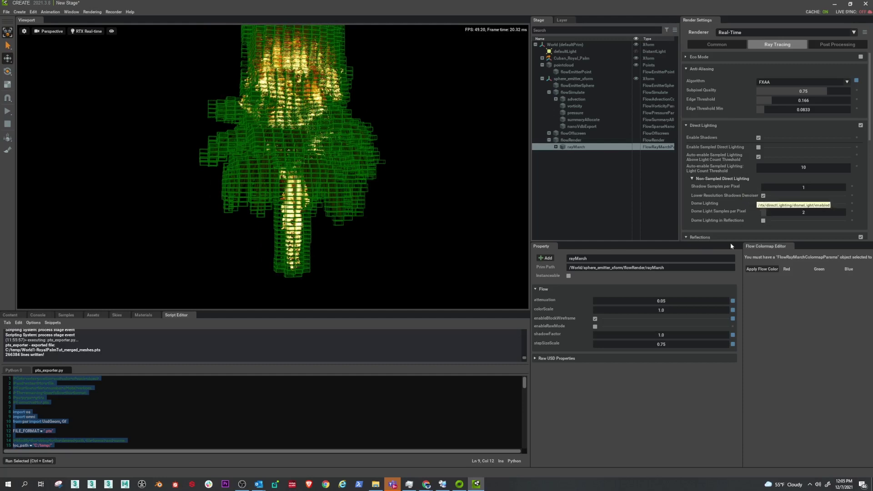
{"action": "left_click", "coordinate": [595, 318]}
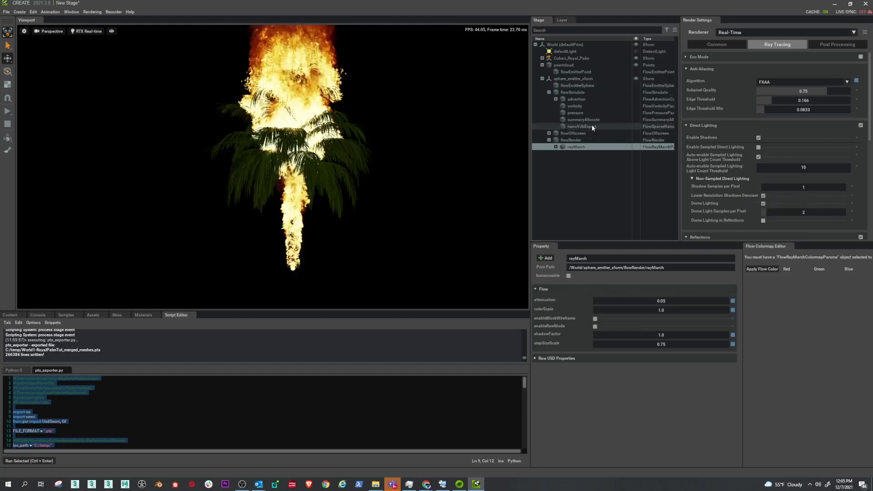
Set the coolingRate of flowSimulate's advection to 10 and restart the simulation.
{"action": "left_click", "coordinate": [580, 98]}
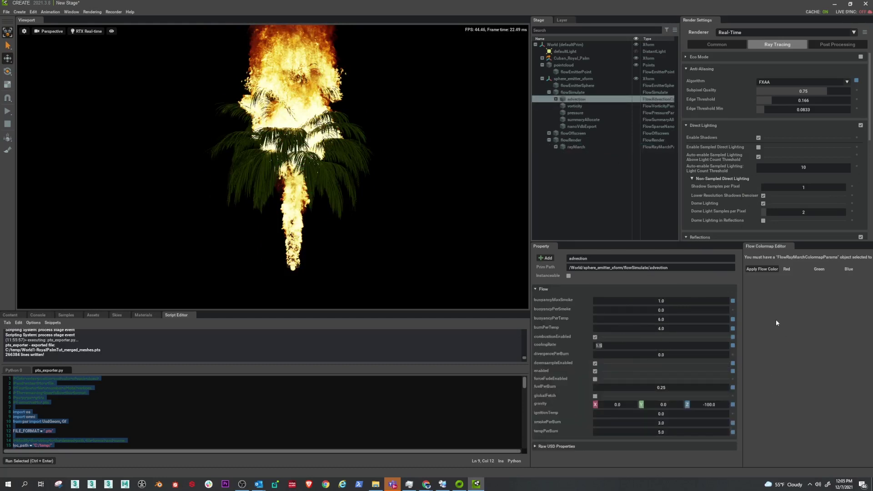
{"action": "key", "text": "Return"}
{"action": "left_click", "coordinate": [8, 125]}
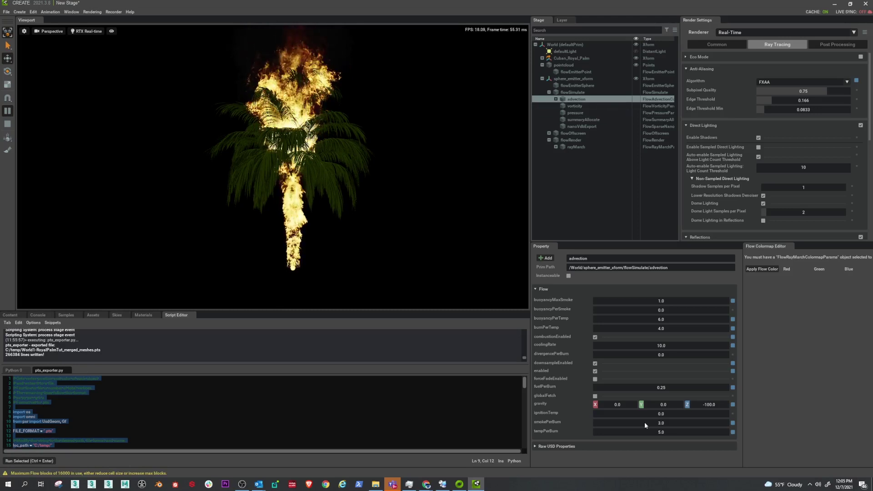
Try X gravity values of 250 and 50 on the advection while the simulation plays.
{"action": "double_click", "coordinate": [624, 403]}
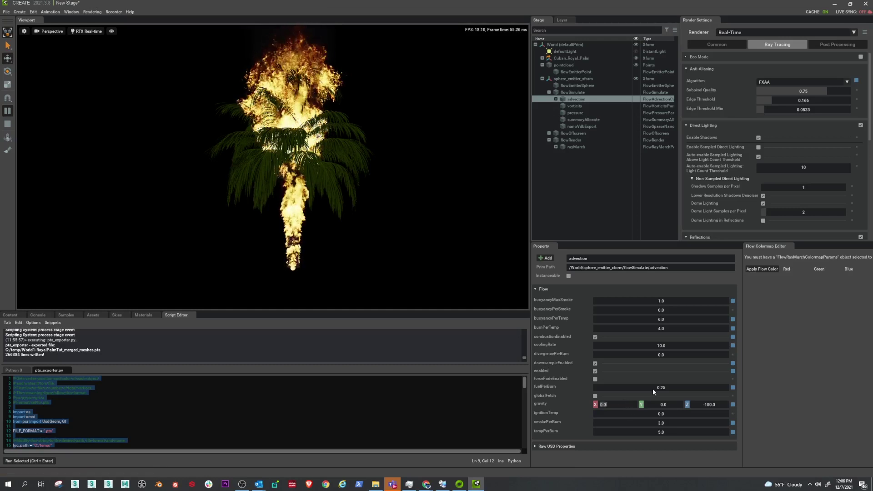
{"action": "type", "text": "250"}
{"action": "key", "text": "Return"}
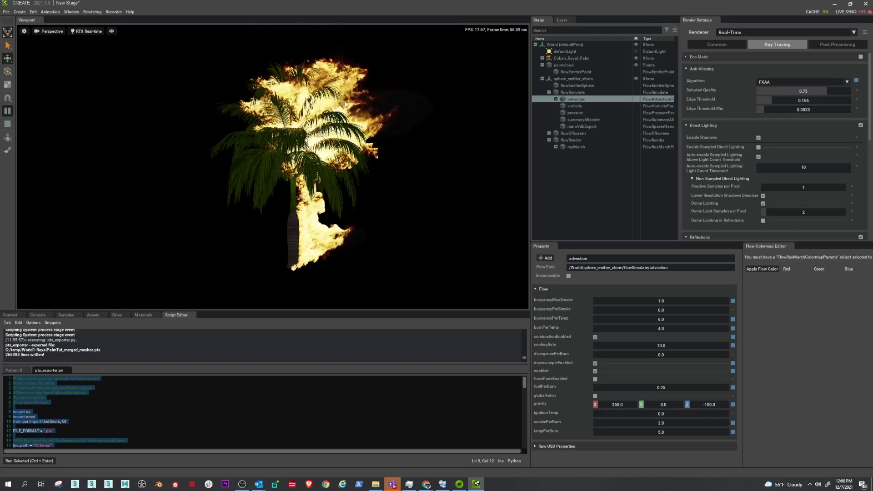
{"action": "double_click", "coordinate": [625, 409]}
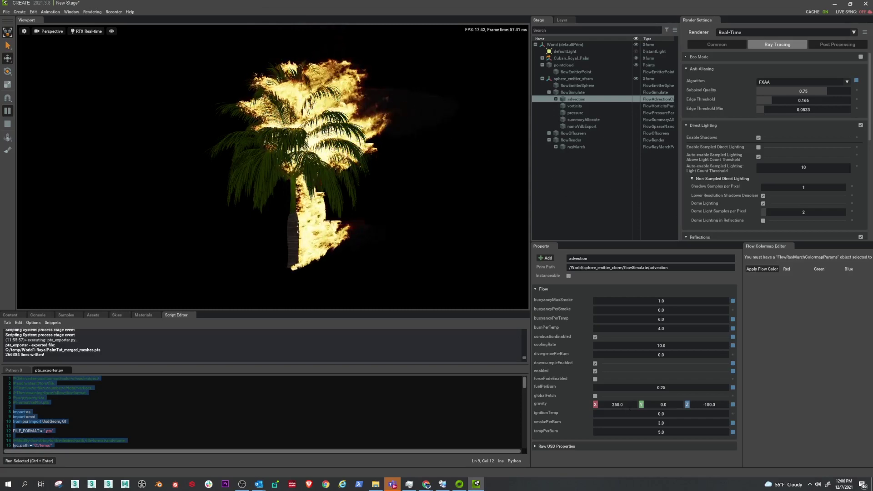
{"action": "type", "text": "50"}
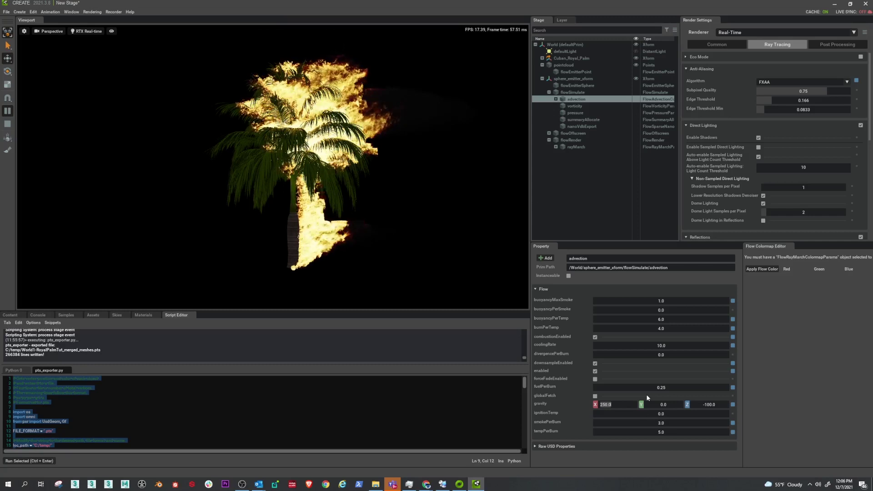
{"action": "key", "text": "Return"}
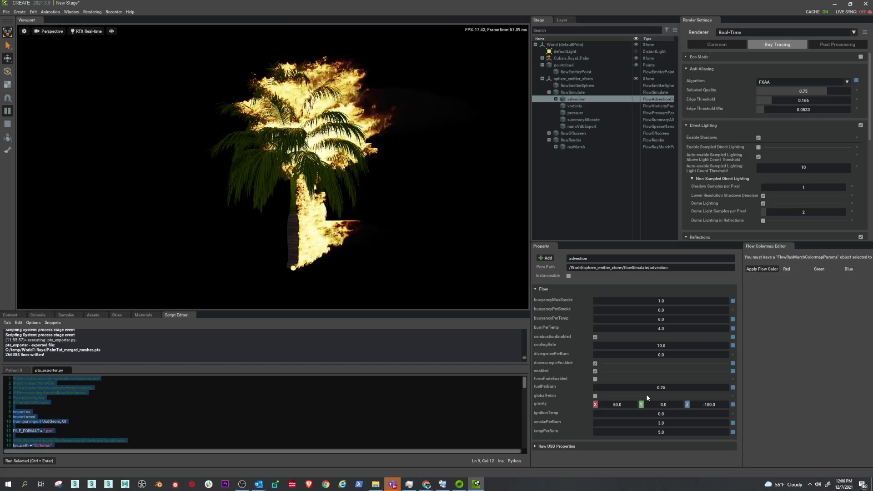
Reset the advection's X gravity to 0.
{"action": "double_click", "coordinate": [616, 411]}
{"action": "type", "text": "0"}
{"action": "key", "text": "Return"}
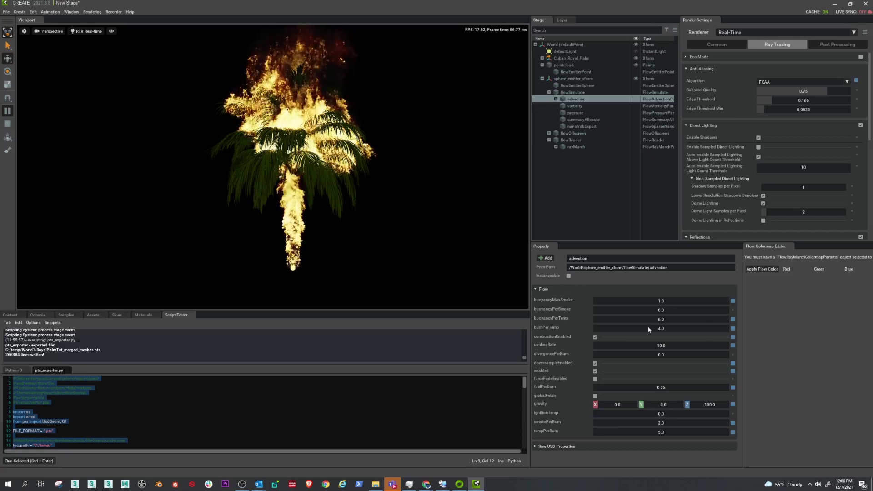
Set the advection's fuelPerBurn to 0.5.
{"action": "double_click", "coordinate": [663, 388]}
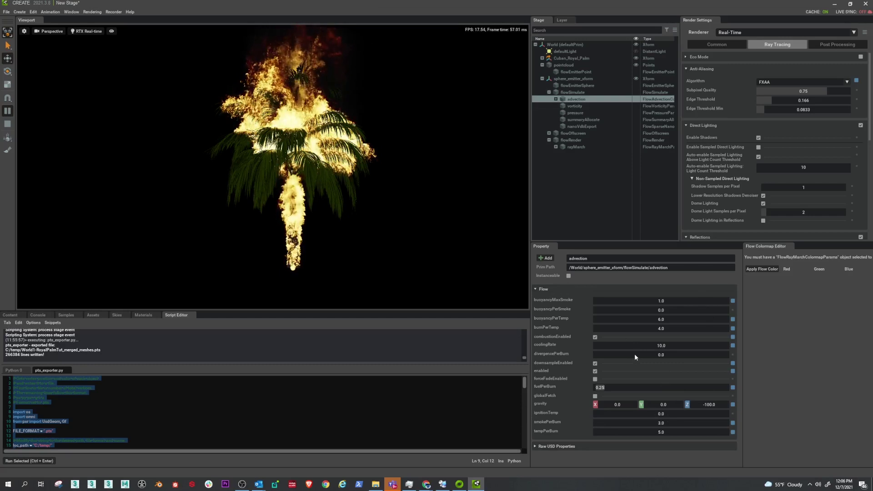
{"action": "key", "text": "BackSpace"}
{"action": "key", "text": "BackSpace"}
{"action": "type", "text": "5"}
{"action": "key", "text": "Return"}
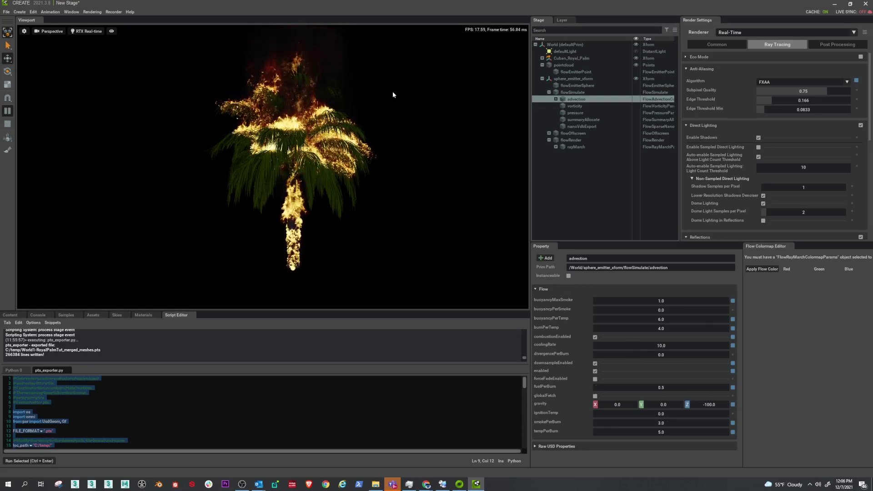
Set the advection's fuelPerBurn to 0.1 and check the flames on the palm.
{"action": "double_click", "coordinate": [670, 386]}
{"action": "key", "text": "BackSpace"}
{"action": "type", "text": "1"}
{"action": "key", "text": "Return"}
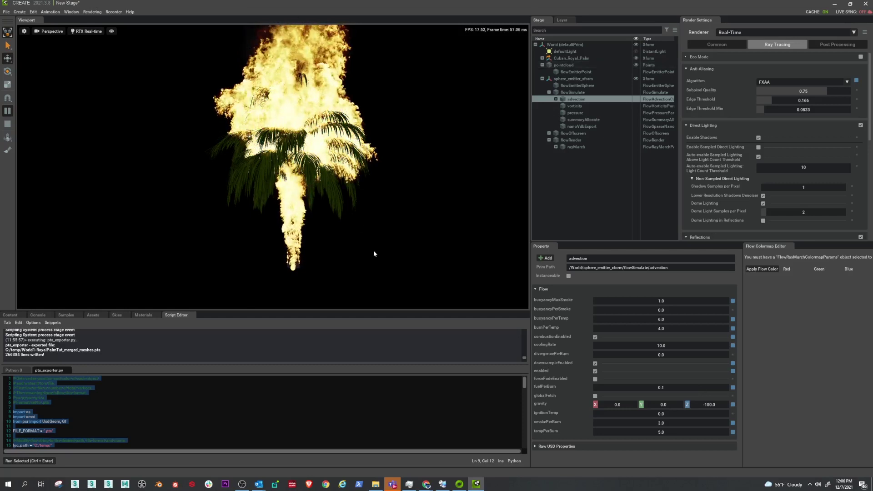
{"action": "middle_click_drag", "start_coordinate": [373, 250], "coordinate": [373, 253]}
{"action": "right_click_drag", "start_coordinate": [373, 253], "coordinate": [371, 253]}
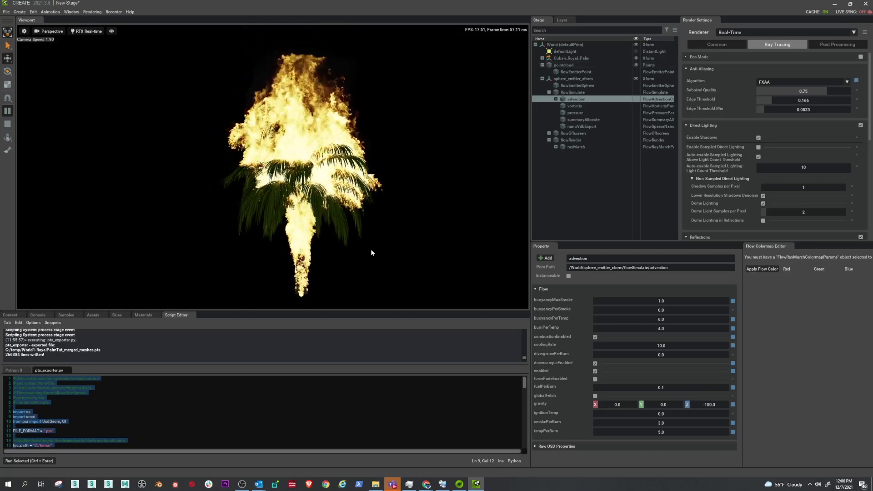
Set the advection's fuelPerBurn to 0.4 and restart the simulation to watch the palm burn.
{"action": "double_click", "coordinate": [666, 386]}
{"action": "key", "text": "BackSpace"}
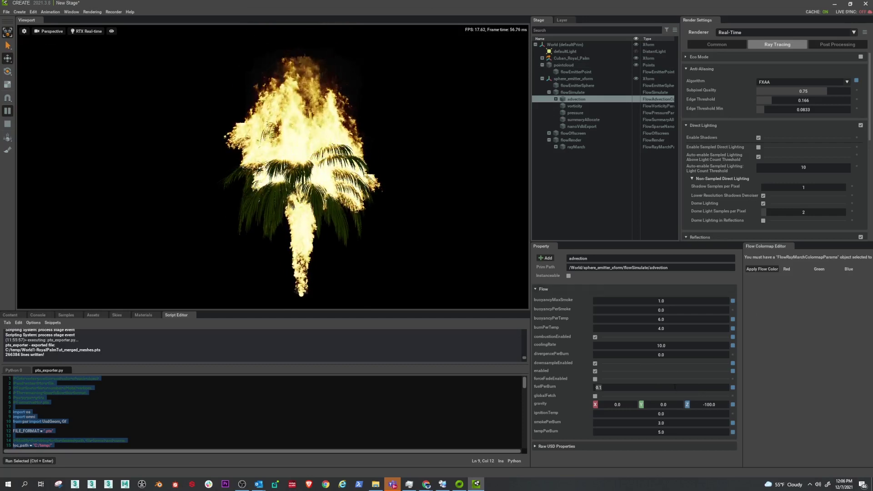
{"action": "type", "text": "0.4"}
{"action": "key", "text": "Return"}
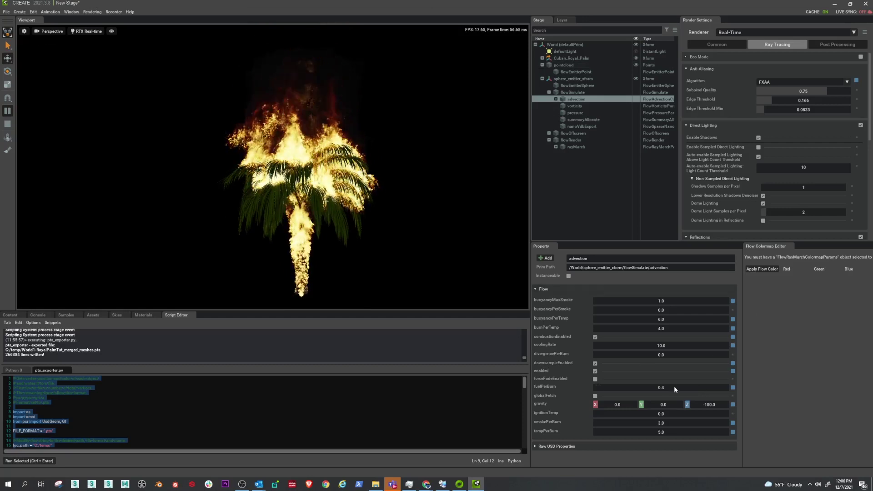
{"action": "left_click", "coordinate": [7, 124]}
{"action": "left_click", "coordinate": [9, 112]}
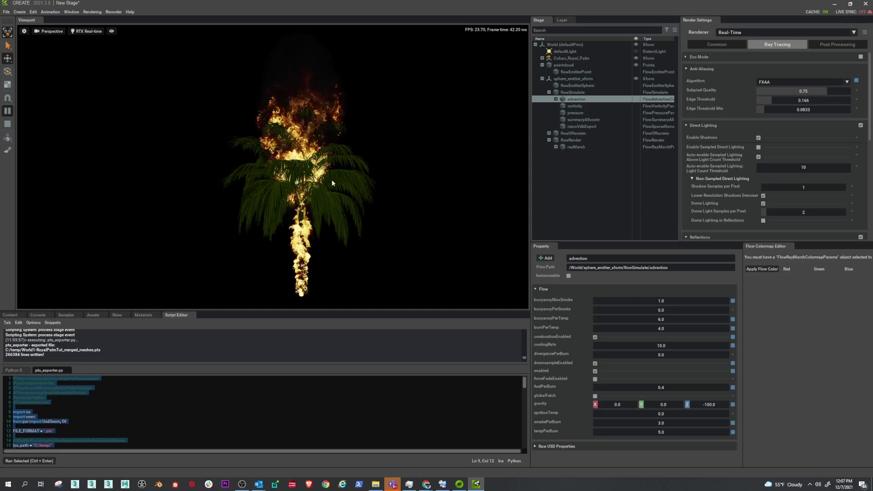
{"action": "mouse_move", "coordinate": [346, 187]}
{"action": "right_mouse_down"}
{"action": "mouse_move", "coordinate": [300, 195]}
{"action": "mouse_move", "coordinate": [196, 186]}
{"action": "mouse_move", "coordinate": [207, 167]}
{"action": "mouse_move", "coordinate": [220, 170]}
{"action": "right_mouse_up"}
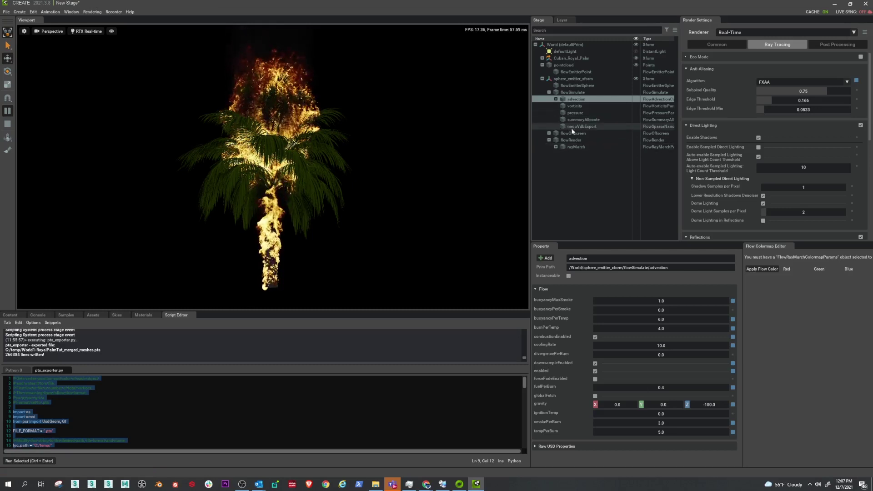
Try moving sphere_emitter_xform up beside the palm to about Y 265, Z 212, and undo the move.
{"action": "left_click", "coordinate": [585, 78]}
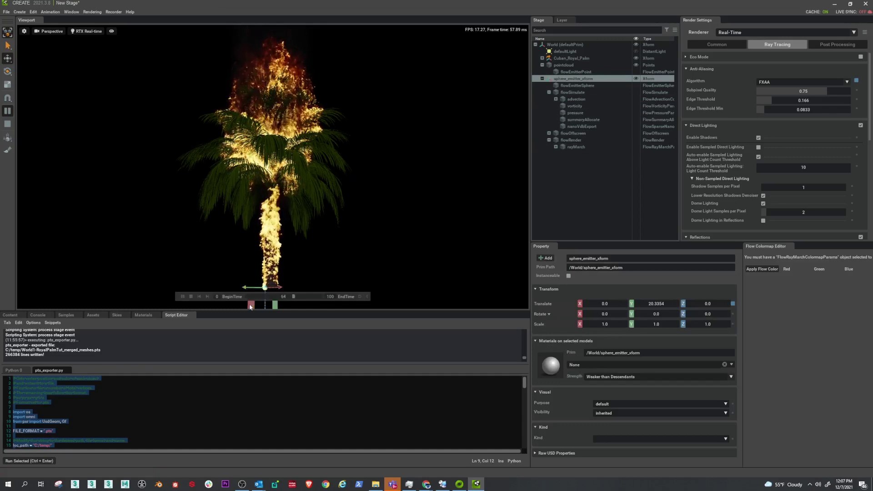
{"action": "left_click_drag", "start_coordinate": [251, 303], "coordinate": [200, 223]}
{"action": "right_click_drag", "start_coordinate": [252, 270], "coordinate": [363, 281]}
{"action": "key", "text": "f"}
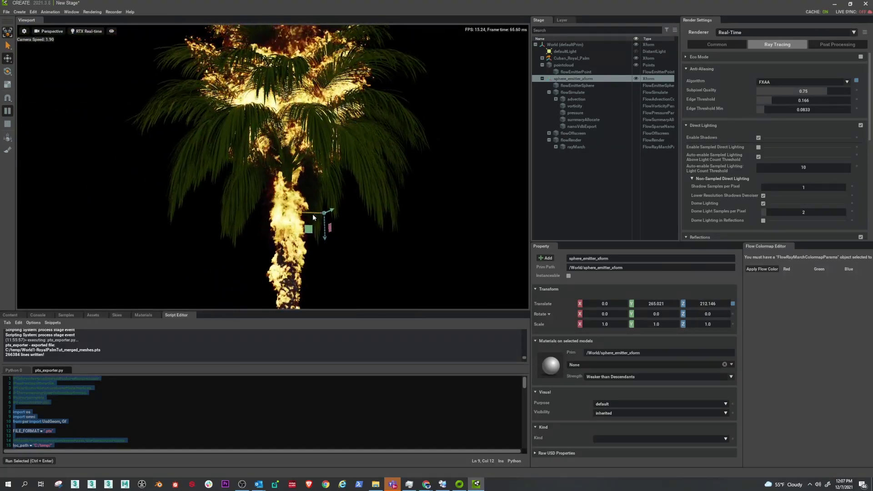
{"action": "key", "text": "ctrl+z"}
Stop the simulation, move sphere_emitter_xform beneath the frond tips at about X -247, Y 4, Z 189, and resume playback.
{"action": "right_click_drag", "start_coordinate": [382, 263], "coordinate": [279, 272]}
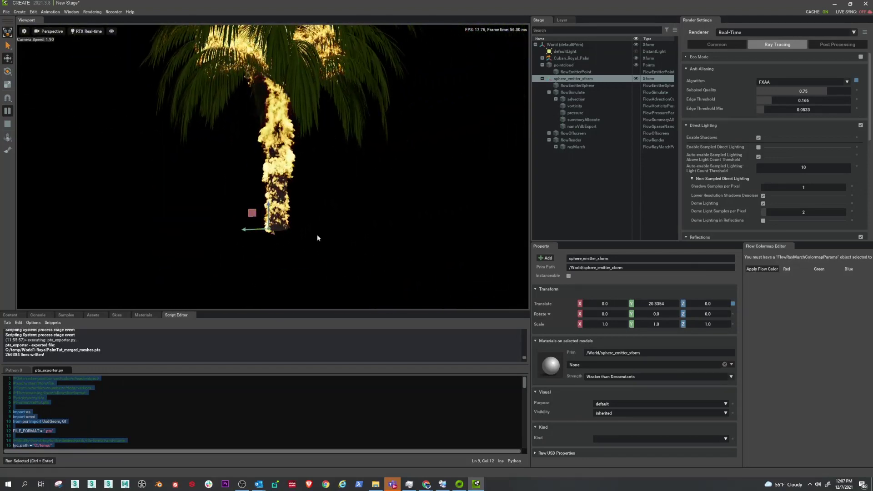
{"action": "left_click", "coordinate": [8, 125]}
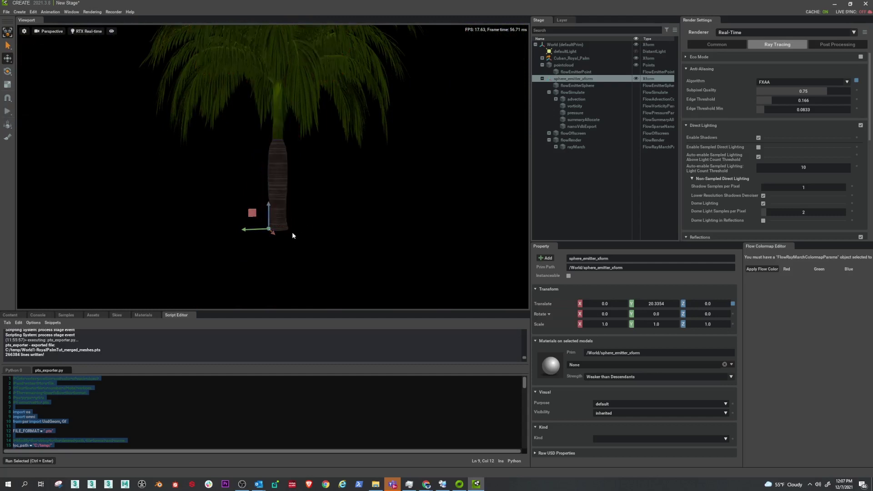
{"action": "left_click_drag", "start_coordinate": [253, 213], "coordinate": [348, 133]}
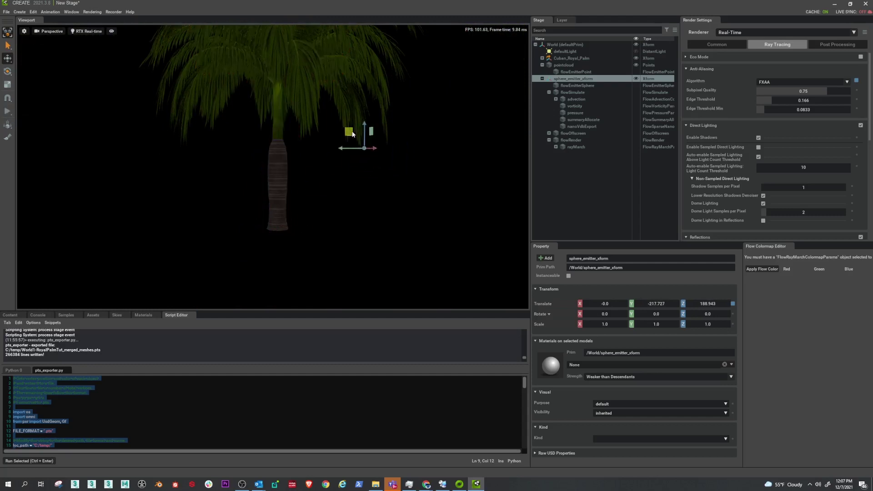
{"action": "right_click_drag", "start_coordinate": [450, 157], "coordinate": [443, 262]}
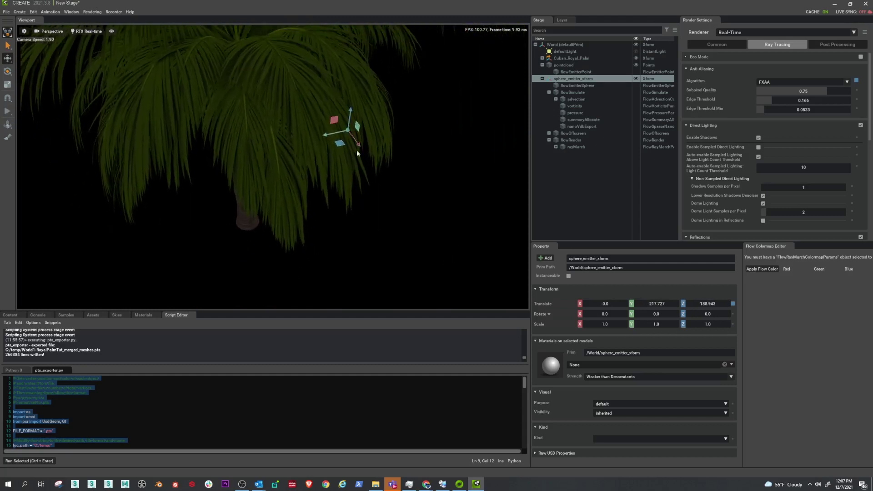
{"action": "left_click_drag", "start_coordinate": [339, 141], "coordinate": [280, 266]}
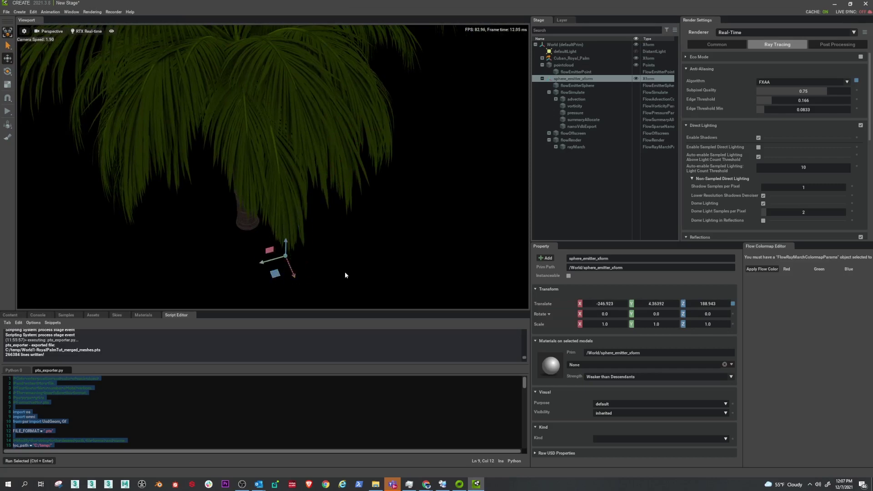
{"action": "right_click_drag", "start_coordinate": [345, 272], "coordinate": [433, 198]}
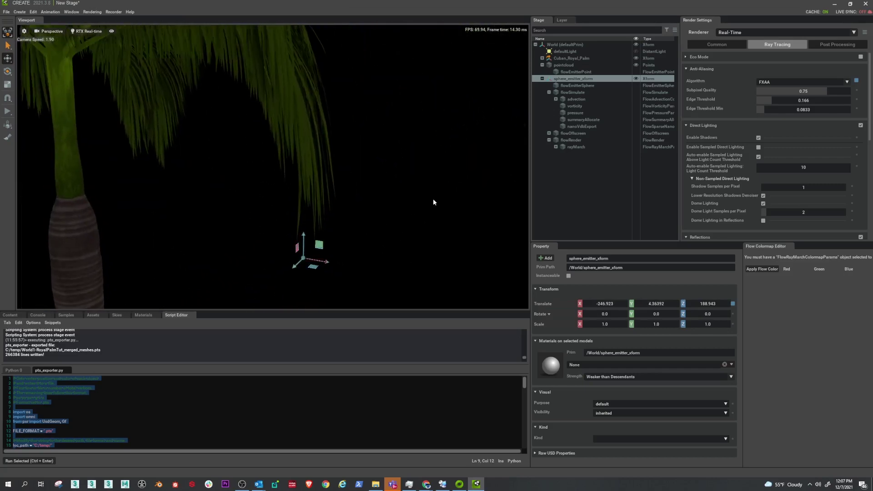
{"action": "key", "text": "space"}
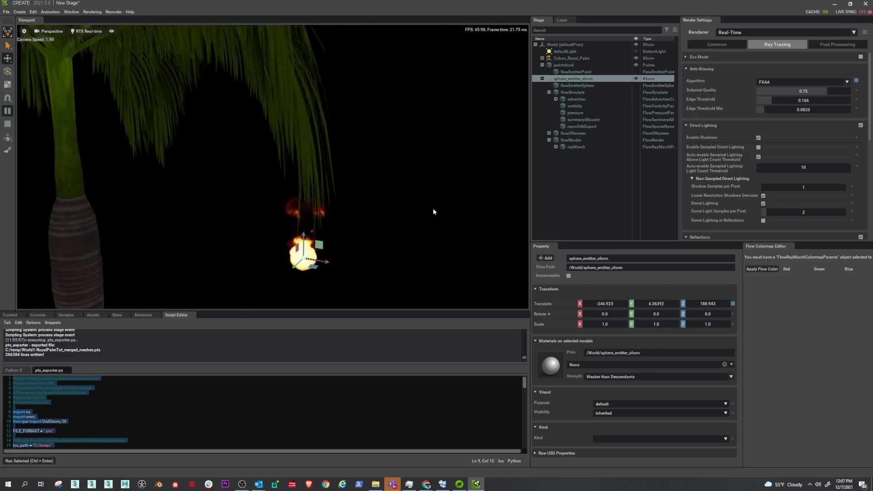
{"action": "right_click_drag", "start_coordinate": [433, 220], "coordinate": [461, 203]}
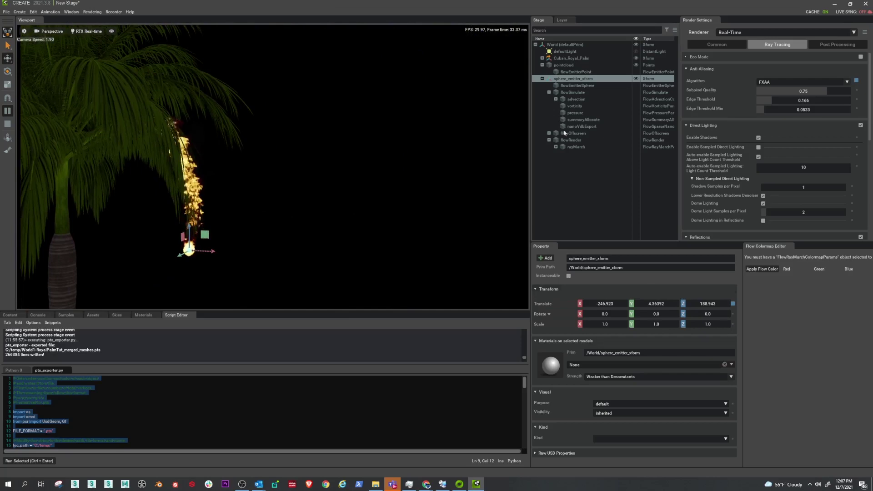
Set the X gravity of flowSimulate's advection to 100.
{"action": "left_click", "coordinate": [583, 100]}
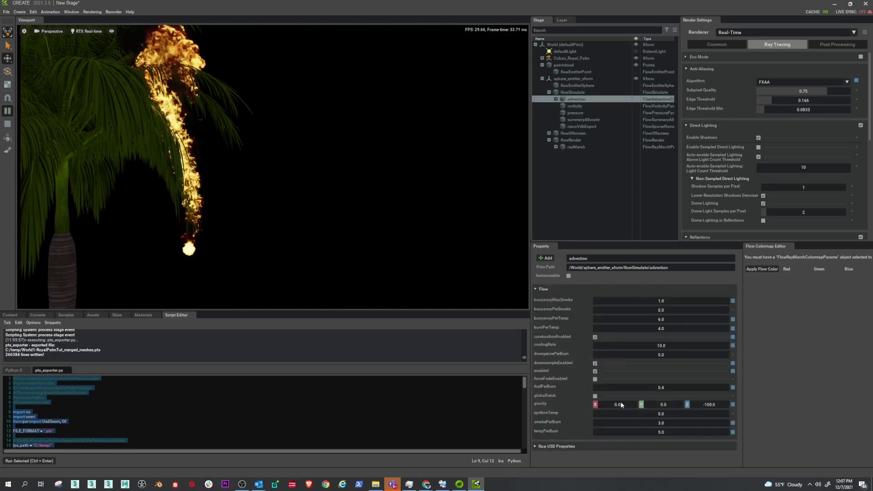
{"action": "double_click", "coordinate": [622, 406]}
{"action": "type", "text": "10"}
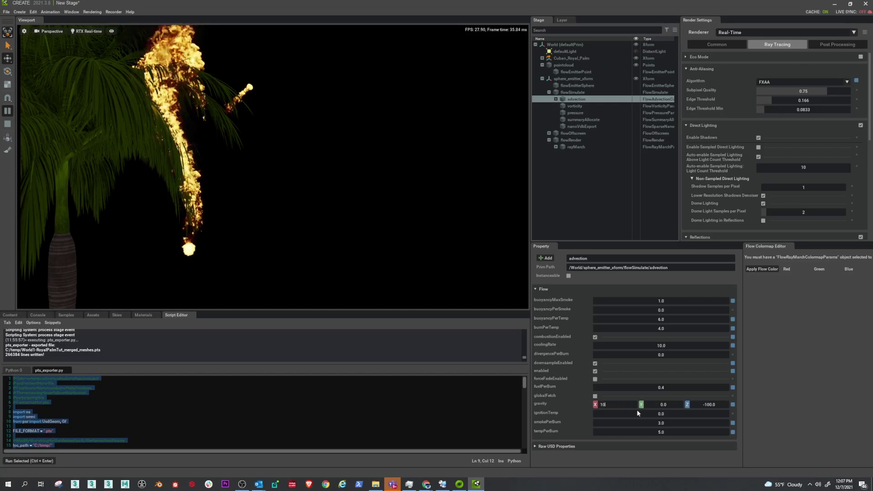
{"action": "type", "text": "0"}
{"action": "key", "text": "Return"}
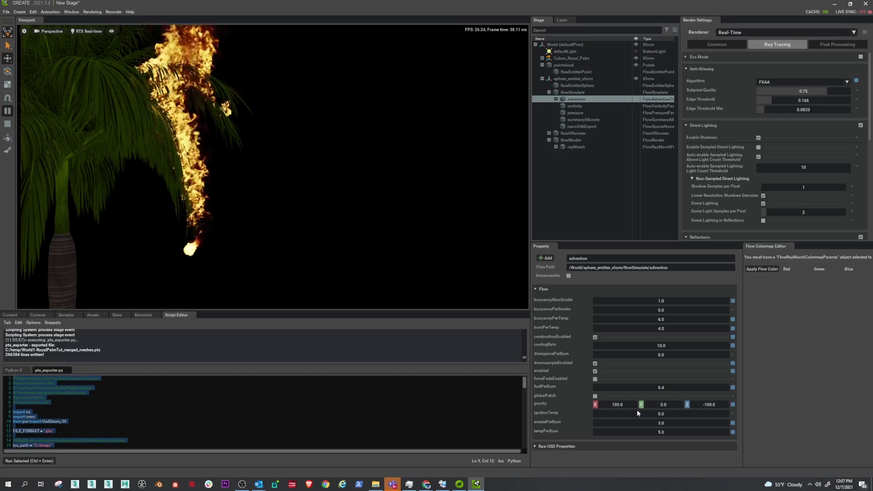
Set the advection's X gravity to -100 and view the fire spreading across the palm.
{"action": "double_click", "coordinate": [611, 406]}
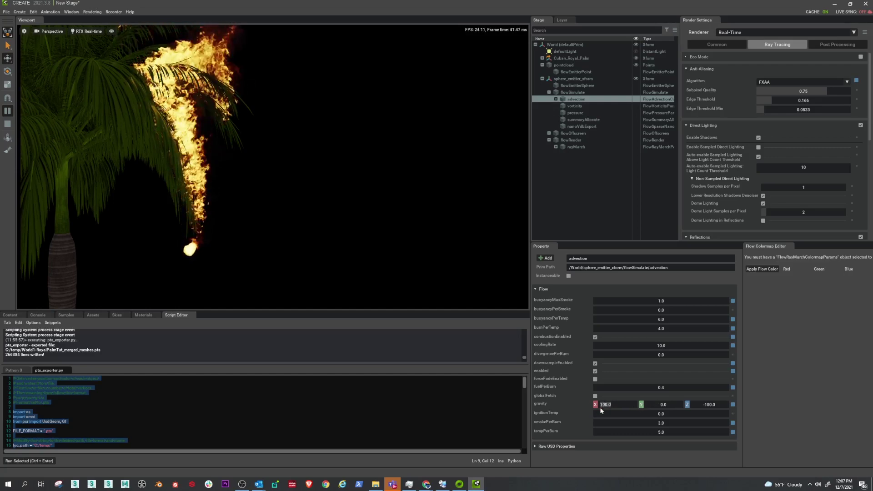
{"action": "key", "text": "Home"}
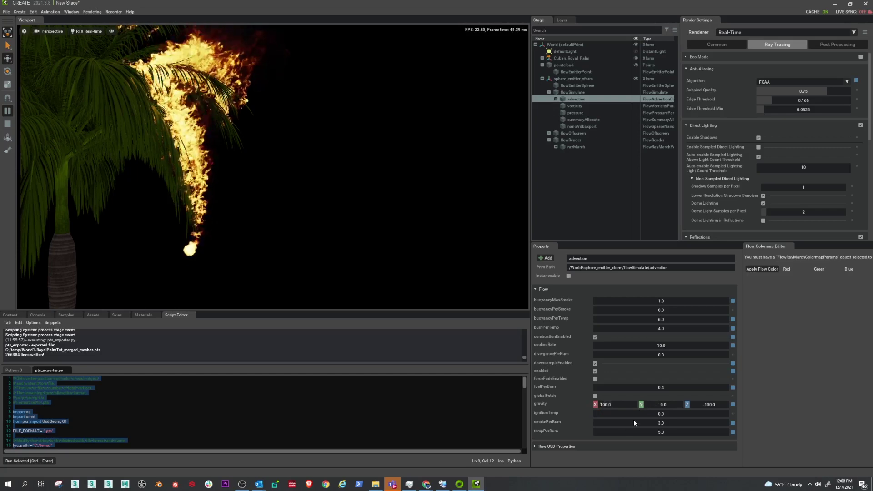
{"action": "type", "text": "-"}
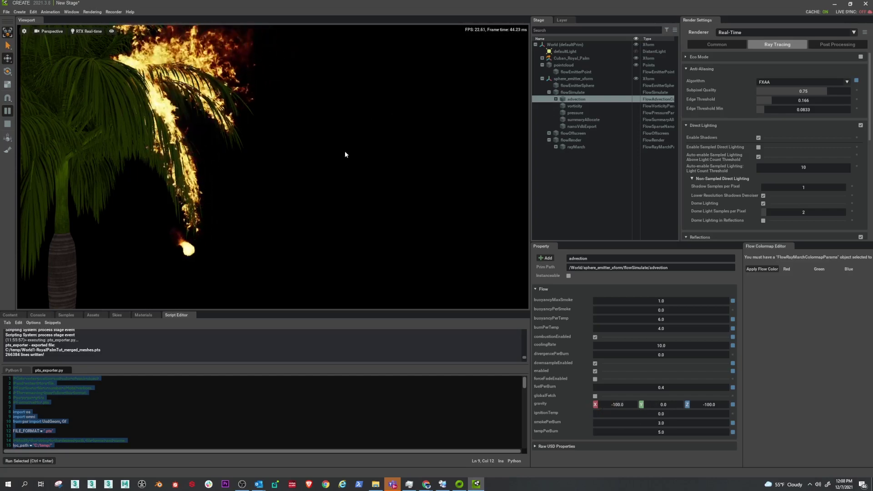
{"action": "mouse_move", "coordinate": [345, 153]}
{"action": "right_mouse_down"}
{"action": "mouse_move", "coordinate": [322, 155]}
{"action": "mouse_move", "coordinate": [381, 148]}
{"action": "mouse_move", "coordinate": [448, 161]}
{"action": "mouse_move", "coordinate": [435, 154]}
{"action": "mouse_move", "coordinate": [302, 185]}
{"action": "mouse_move", "coordinate": [244, 174]}
{"action": "right_mouse_up"}
{"action": "scroll", "coordinate": [244, 174], "scroll_direction": "down", "scroll_amount": 5}
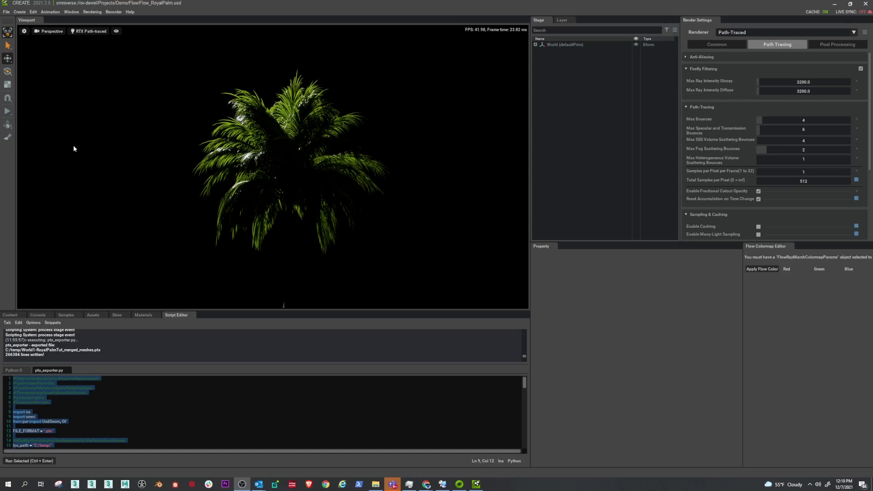
Play the fire simulation until the flame climbs the trunk to the lower fronds, and pause it there.
{"action": "key", "text": "space"}
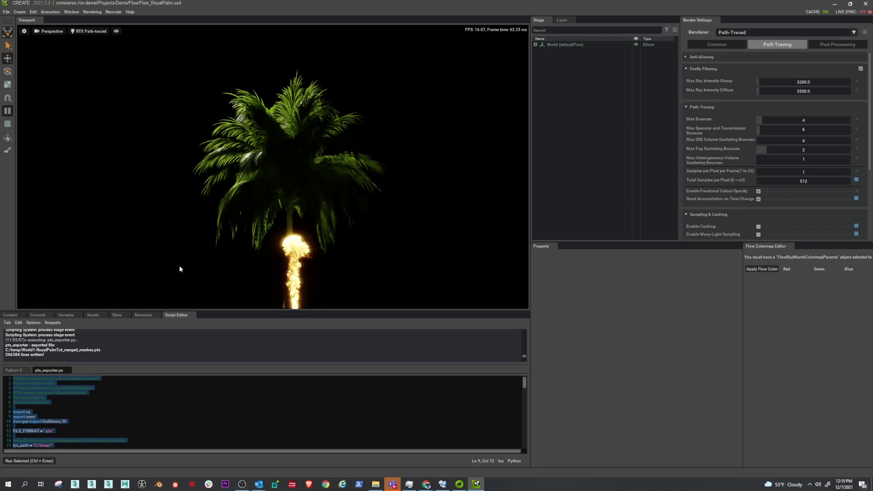
{"action": "mouse_move", "coordinate": [358, 283]}
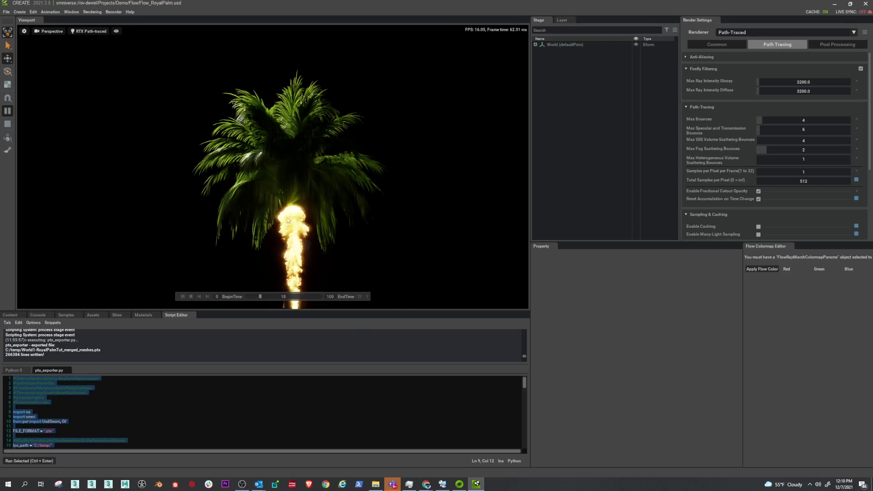
{"action": "key", "text": "space"}
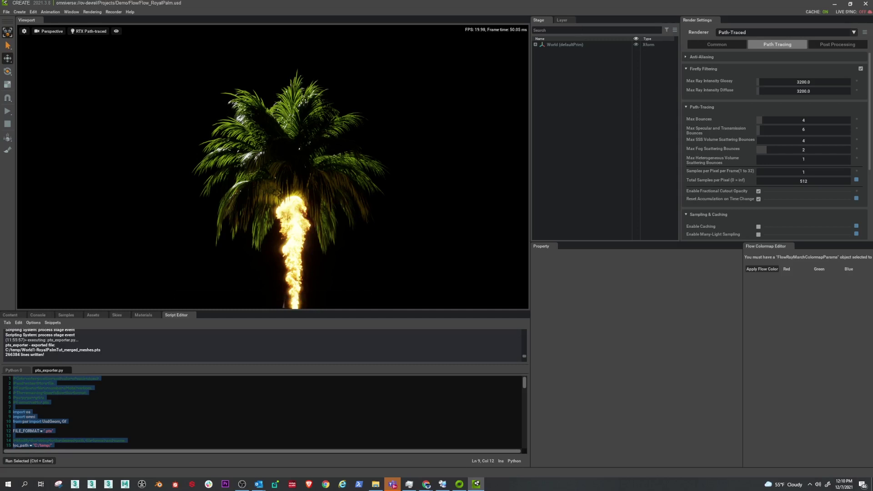
Hide defaultLight and run the simulation further, pausing twice to examine the palm lit only by the fire.
{"action": "left_click", "coordinate": [535, 45]}
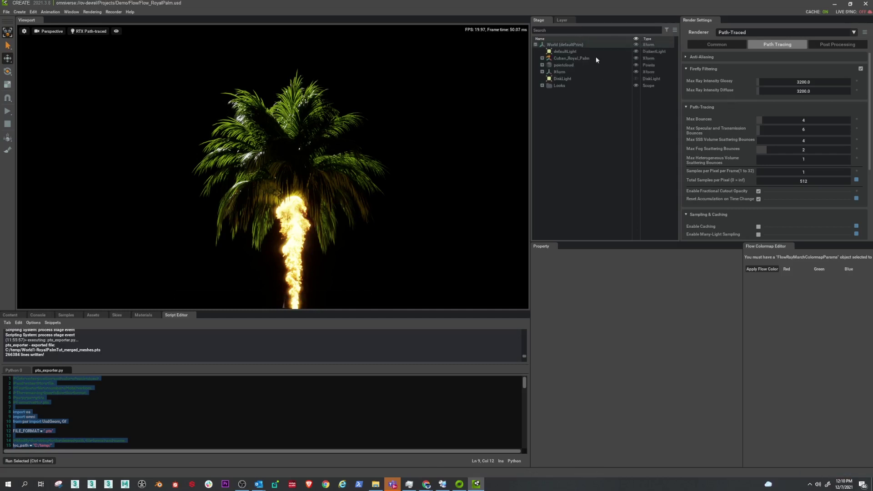
{"action": "left_click", "coordinate": [636, 52]}
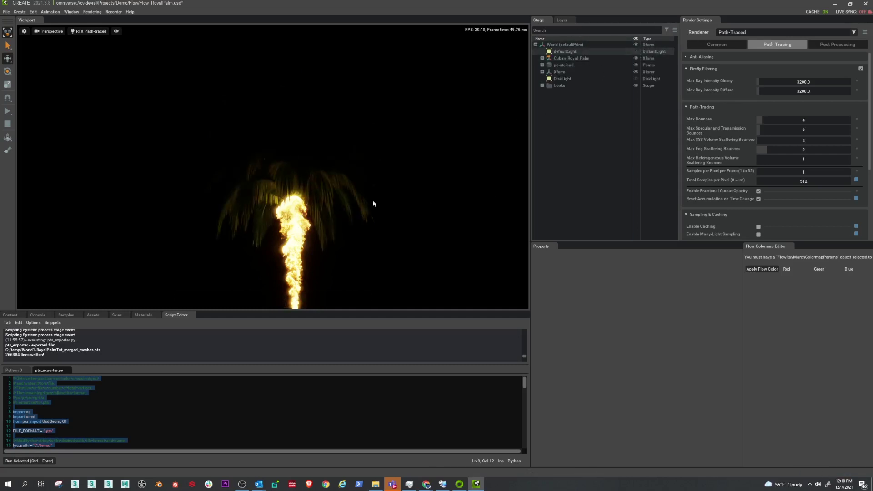
{"action": "key", "text": "space"}
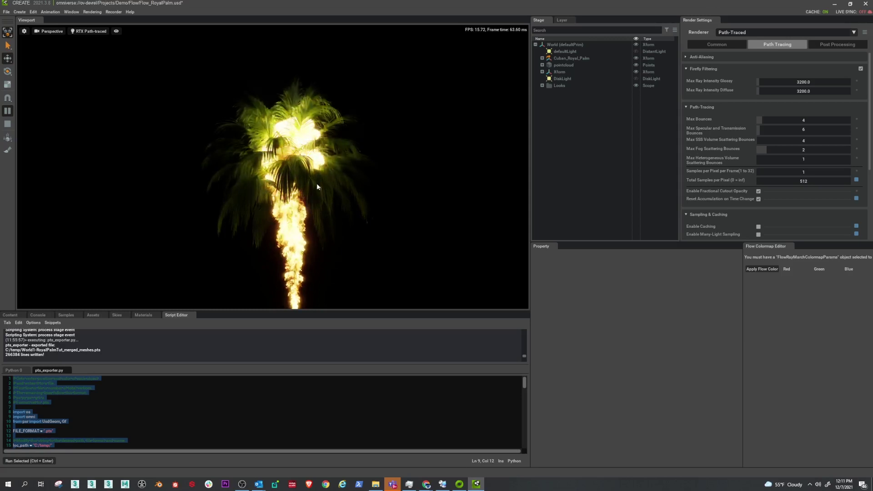
{"action": "key", "text": "space"}
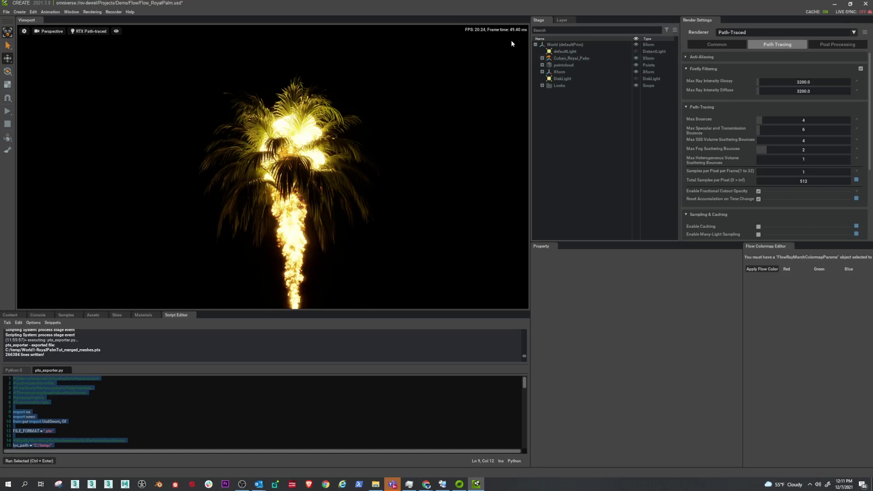
{"action": "key", "text": "space"}
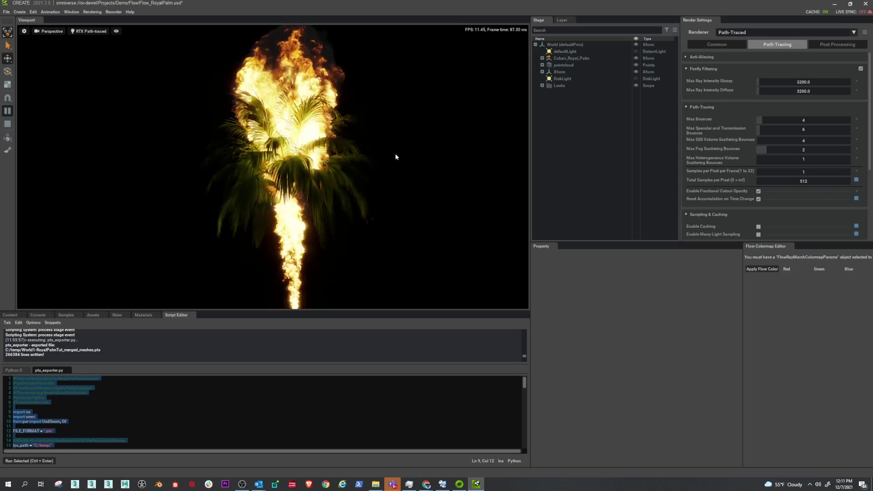
{"action": "key", "text": "space"}
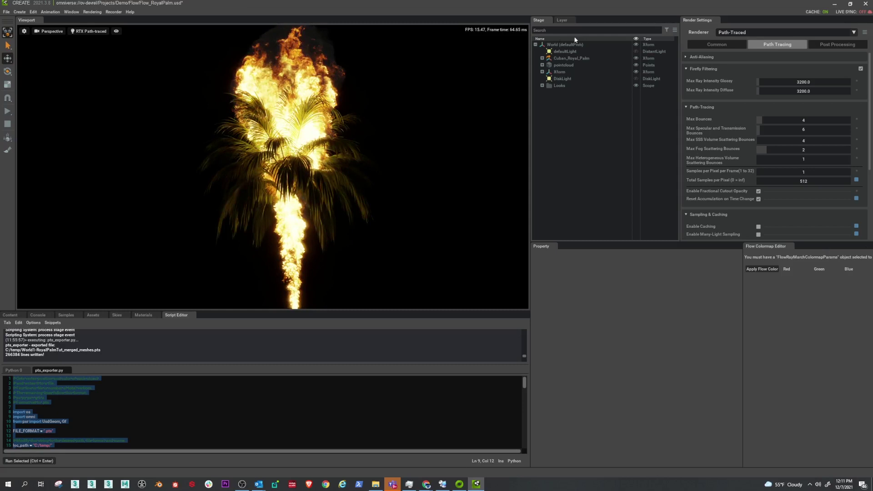
Stop the simulation and make defaultLight visible again.
{"action": "left_click", "coordinate": [10, 124]}
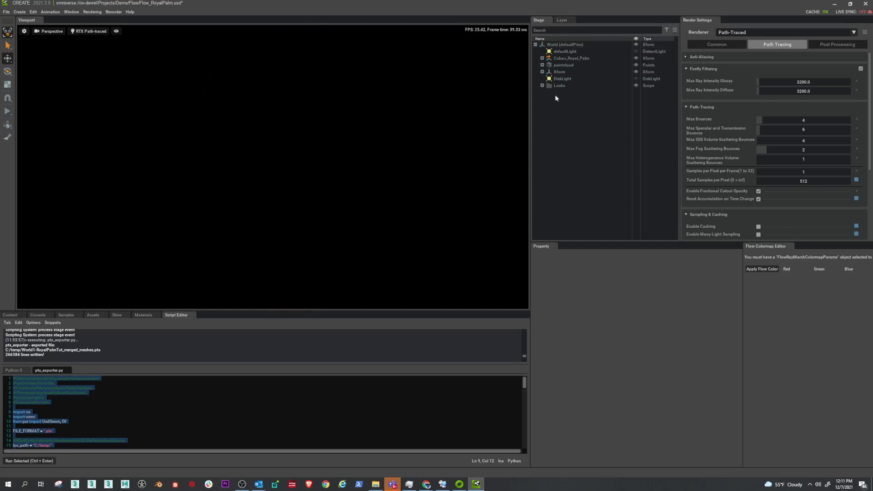
{"action": "left_click", "coordinate": [635, 51]}
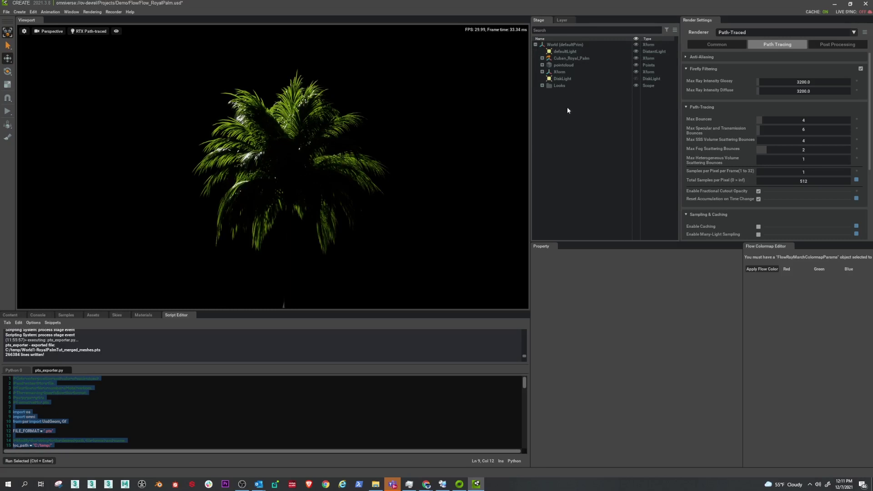
Create a new OmniSurface material in the World's Looks scope, alongside royalpalmleaves1_SSS.
{"action": "left_click", "coordinate": [542, 86]}
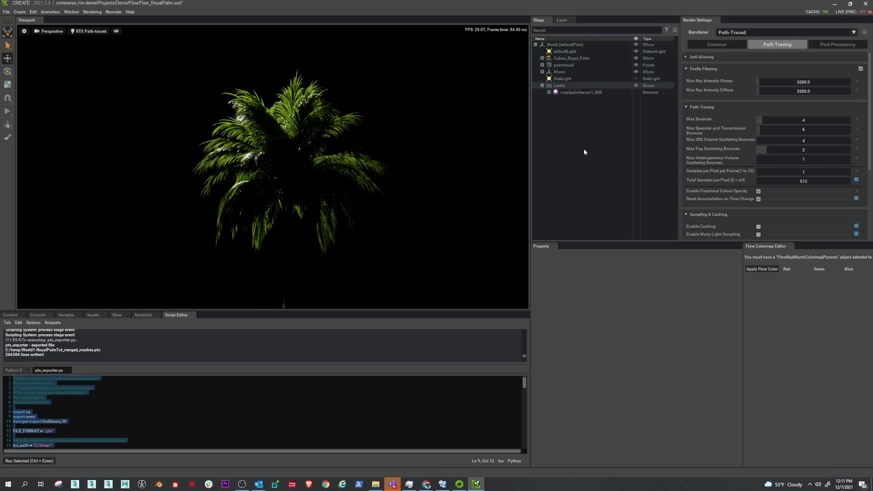
{"action": "right_click", "coordinate": [545, 111]}
{"action": "mouse_move", "coordinate": [573, 128]}
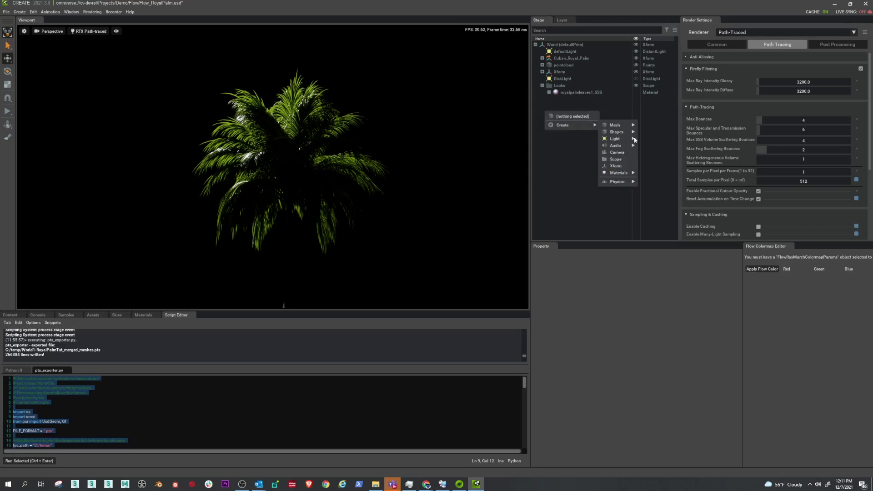
{"action": "mouse_move", "coordinate": [625, 173]}
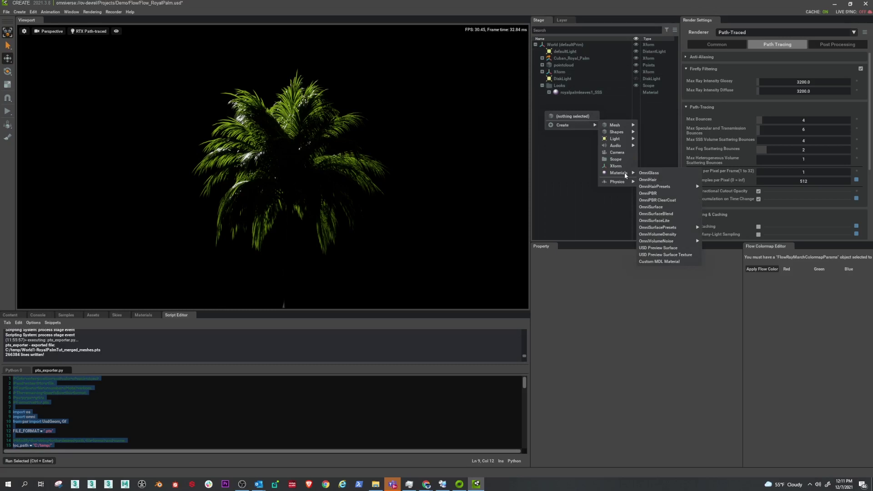
{"action": "left_click", "coordinate": [656, 206]}
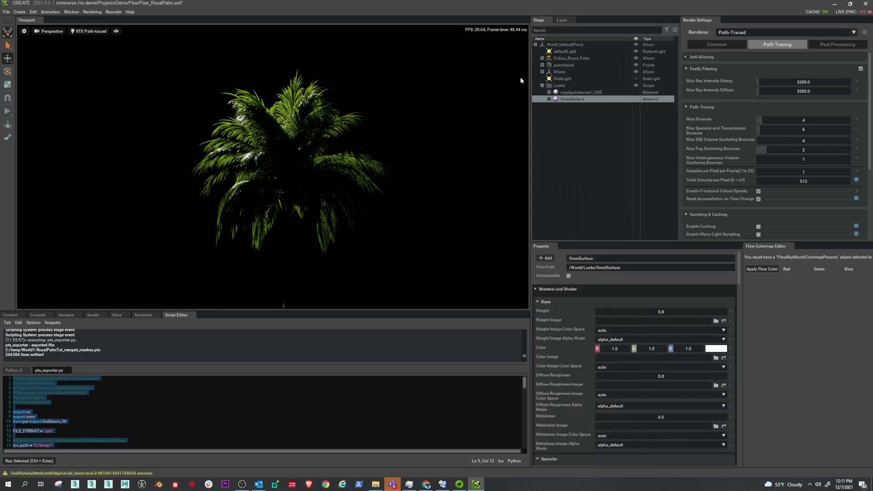
Examine the settings of the palm's original royalpalmleaves1 material, down to its opacity, normal and UV sections.
{"action": "left_click", "coordinate": [543, 58]}
{"action": "left_click", "coordinate": [549, 71]}
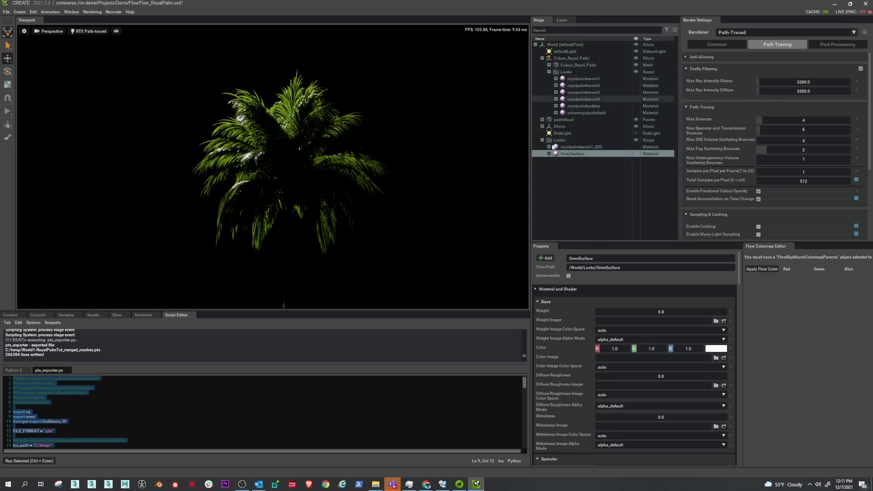
{"action": "left_click", "coordinate": [592, 80]}
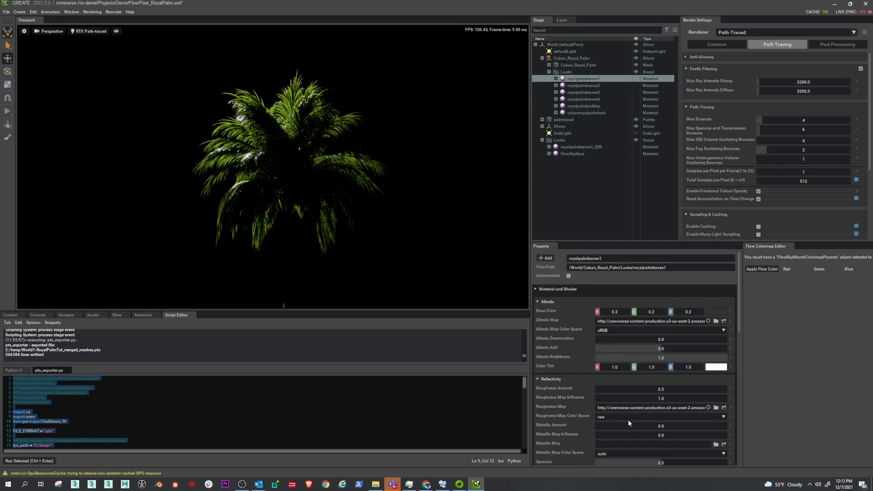
{"action": "scroll", "coordinate": [628, 413], "scroll_direction": "down", "scroll_amount": 10}
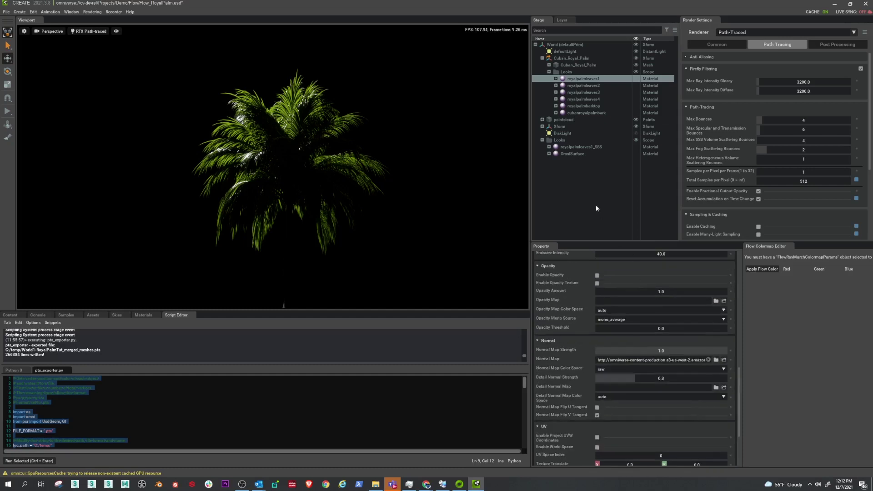
Enlarge the property area and display the royalpalmleaves1_SSS material's settings in it.
{"action": "left_click", "coordinate": [583, 147]}
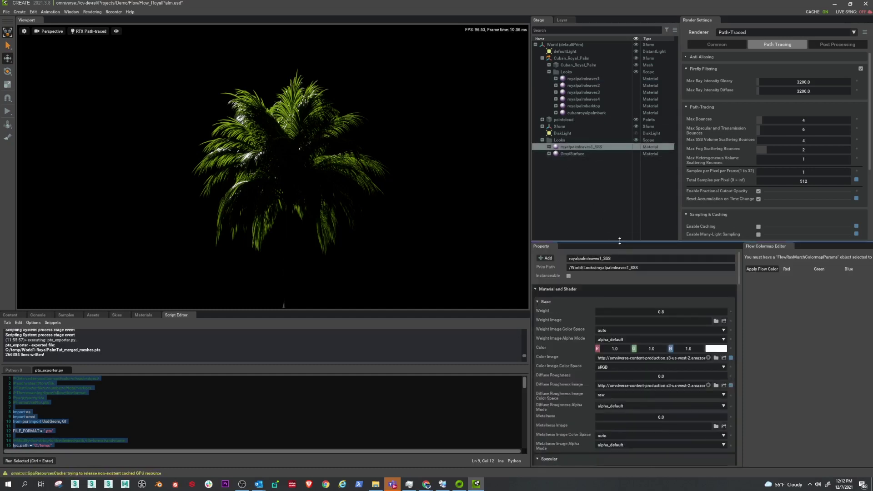
{"action": "left_click", "coordinate": [629, 218]}
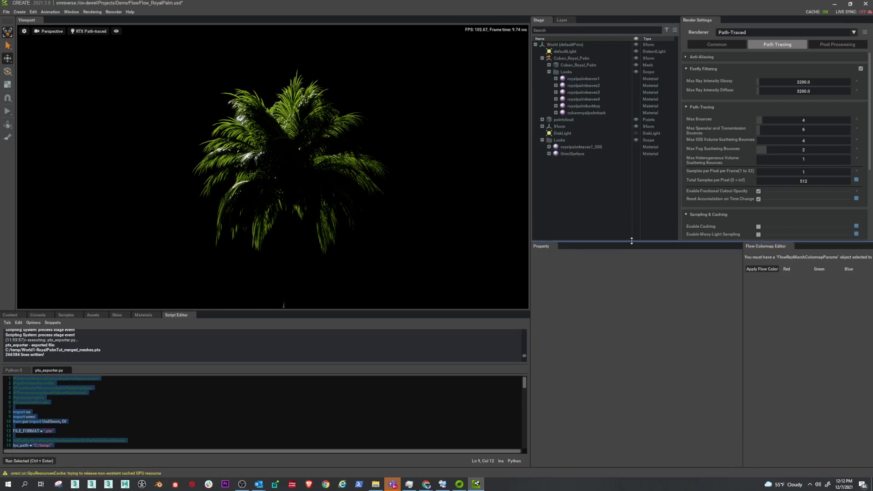
{"action": "left_click_drag", "start_coordinate": [631, 242], "coordinate": [633, 177]}
{"action": "left_click", "coordinate": [606, 147]}
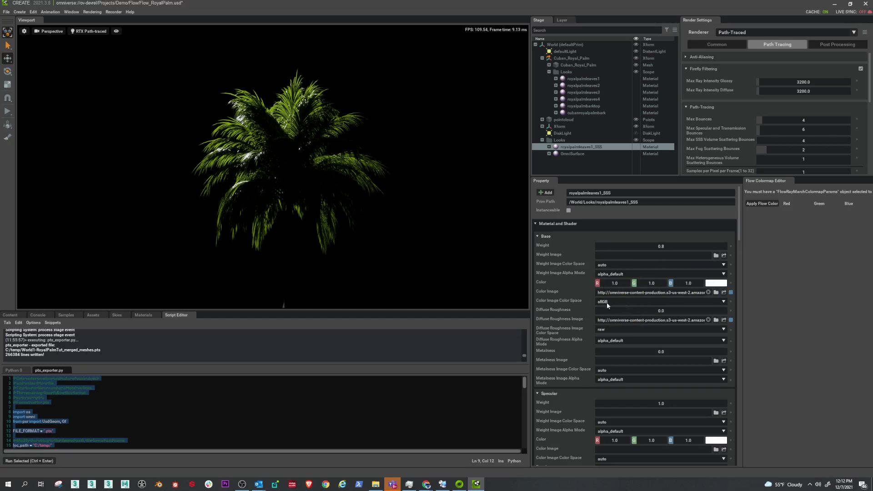
Examine royalpalmleaves1_SSS's base and specular values, its subsurface weight and color image, and its thin-walled and normal map geometry settings.
{"action": "scroll", "coordinate": [573, 350], "scroll_direction": "down", "scroll_amount": 3}
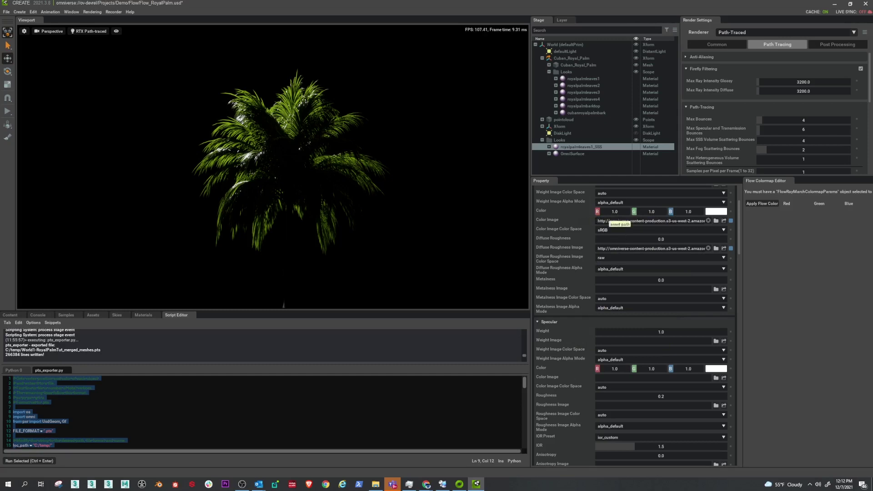
{"action": "scroll", "coordinate": [586, 287], "scroll_direction": "down", "scroll_amount": 3}
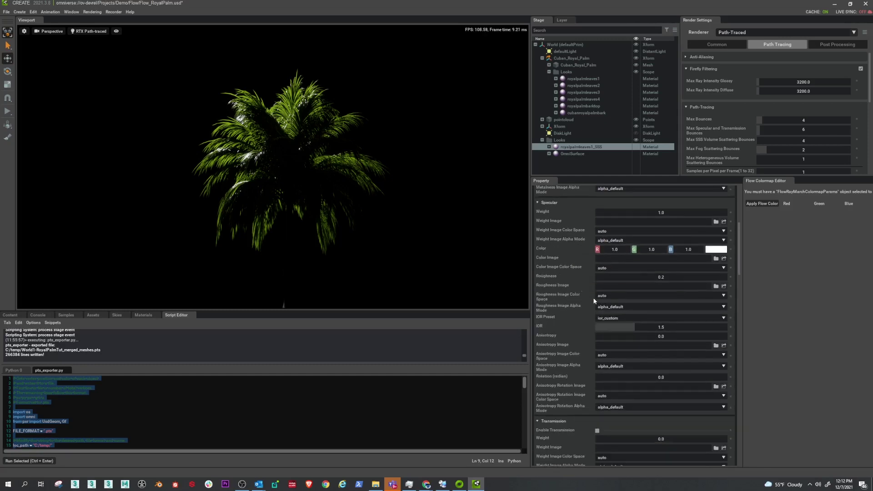
{"action": "scroll", "coordinate": [591, 294], "scroll_direction": "down", "scroll_amount": 5}
{"action": "scroll", "coordinate": [591, 298], "scroll_direction": "down", "scroll_amount": 7}
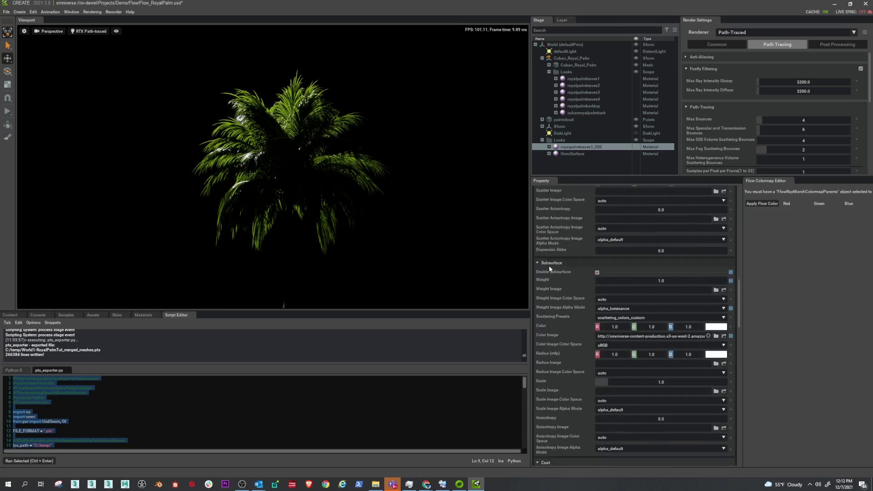
{"action": "left_click", "coordinate": [597, 272]}
{"action": "scroll", "coordinate": [574, 384], "scroll_direction": "down", "scroll_amount": 3}
{"action": "scroll", "coordinate": [577, 381], "scroll_direction": "down", "scroll_amount": 8}
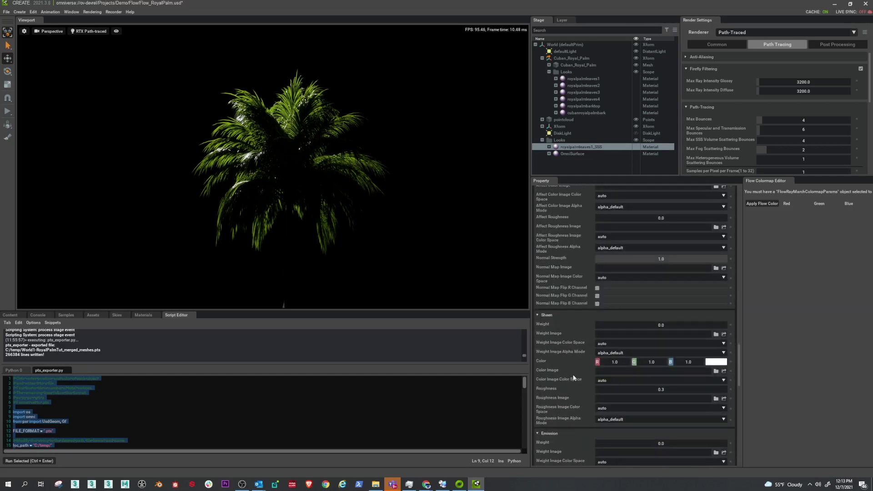
{"action": "scroll", "coordinate": [574, 378], "scroll_direction": "down", "scroll_amount": 7}
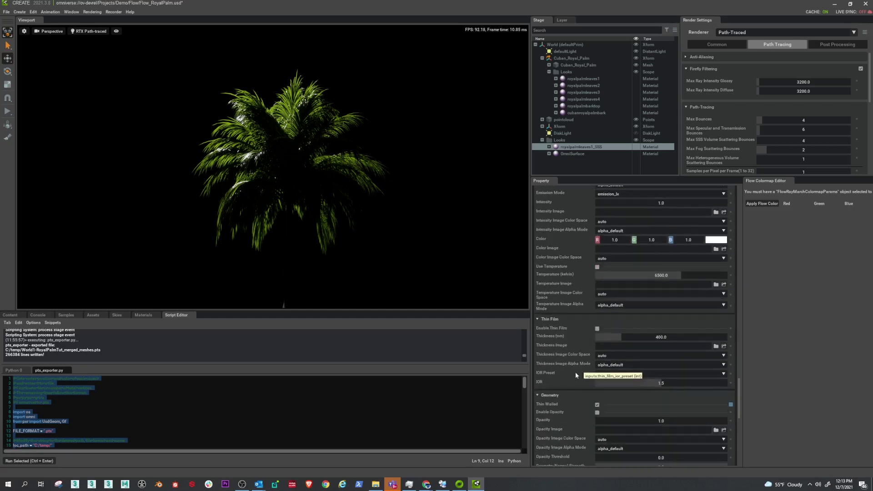
{"action": "scroll", "coordinate": [571, 376], "scroll_direction": "down", "scroll_amount": 3}
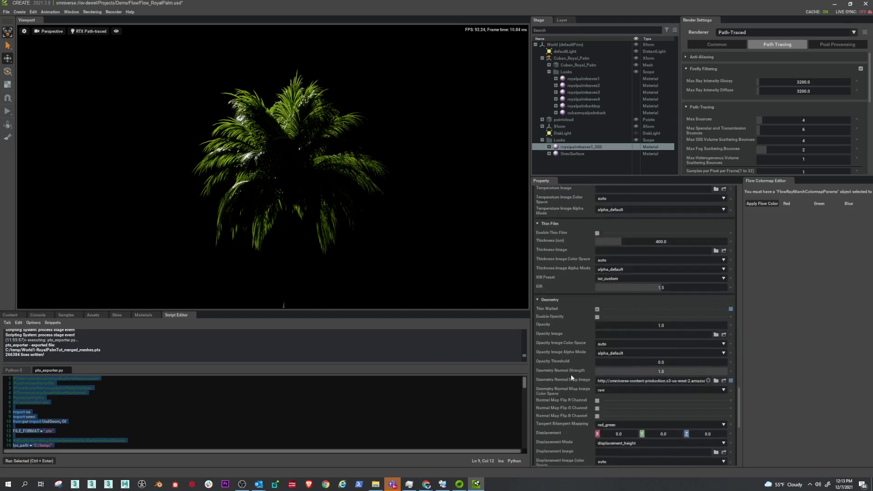
{"action": "scroll", "coordinate": [572, 375], "scroll_direction": "down", "scroll_amount": 2}
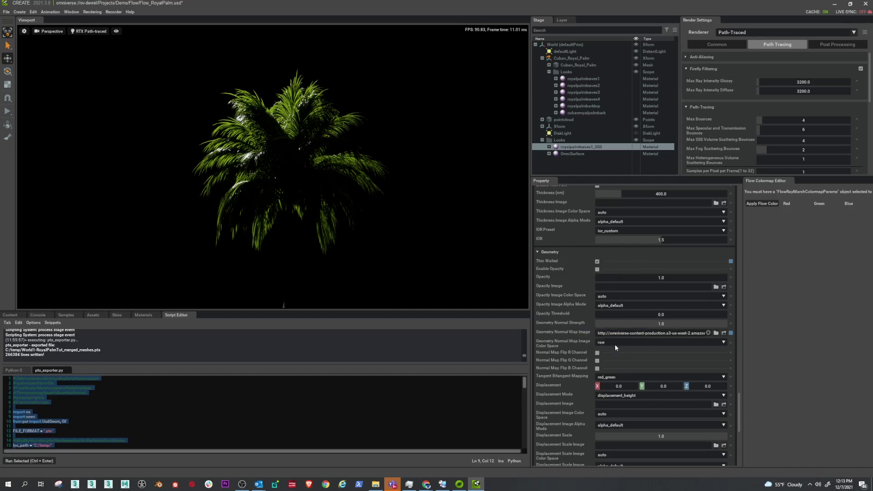
{"action": "scroll", "coordinate": [557, 343], "scroll_direction": "down", "scroll_amount": 5}
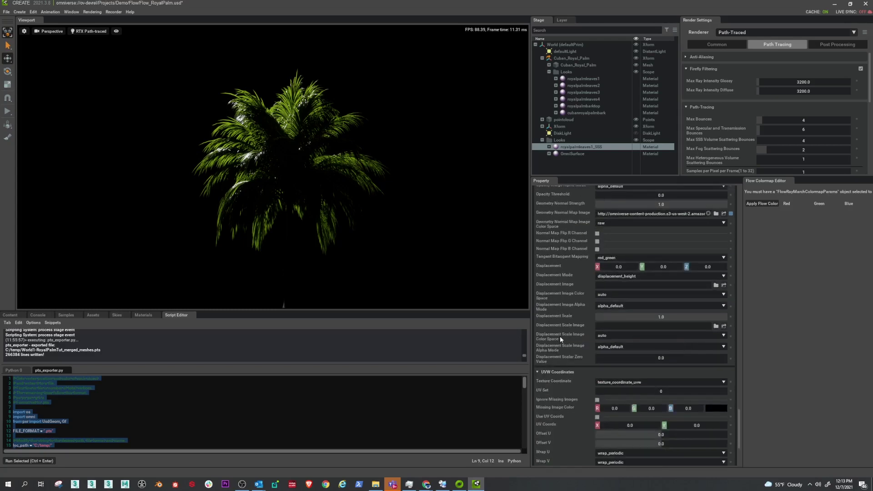
{"action": "scroll", "coordinate": [560, 337], "scroll_direction": "down", "scroll_amount": 5}
{"action": "scroll", "coordinate": [591, 278], "scroll_direction": "up", "scroll_amount": 20}
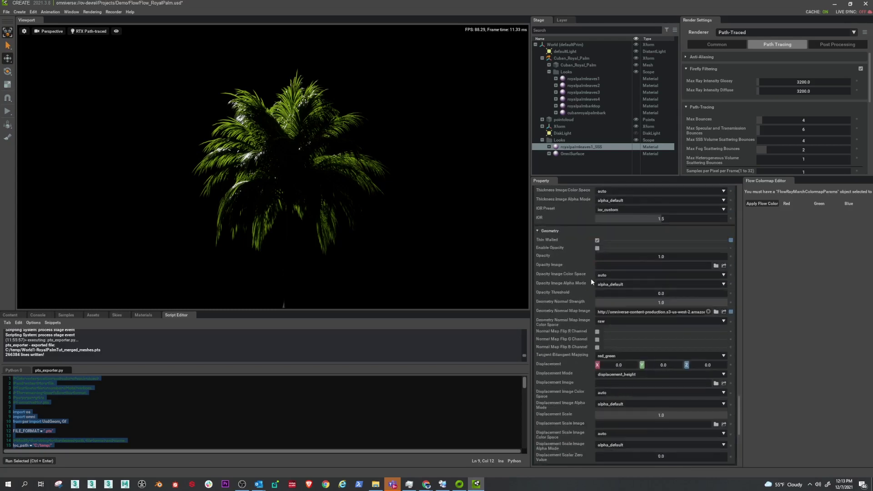
{"action": "scroll", "coordinate": [594, 206], "scroll_direction": "up", "scroll_amount": 13}
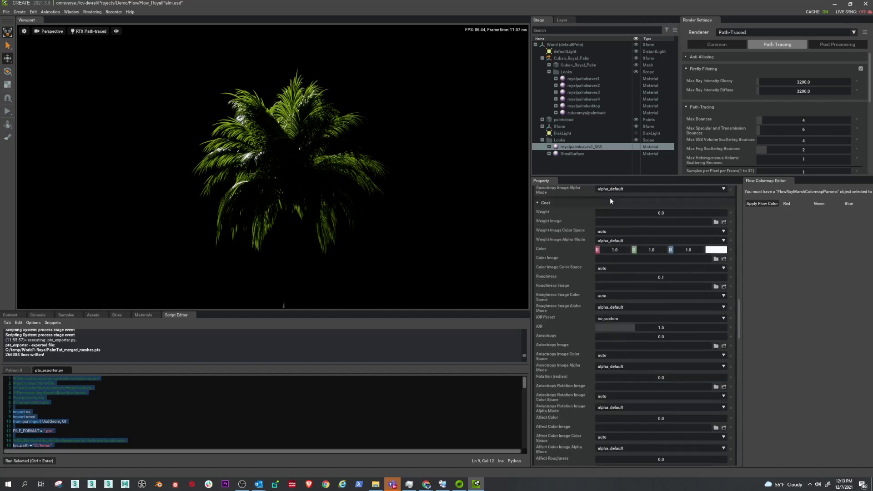
Try to replace the palm's royalpalmleaves1 material with royalpalmleaves1_SSS.
{"action": "left_click", "coordinate": [584, 79]}
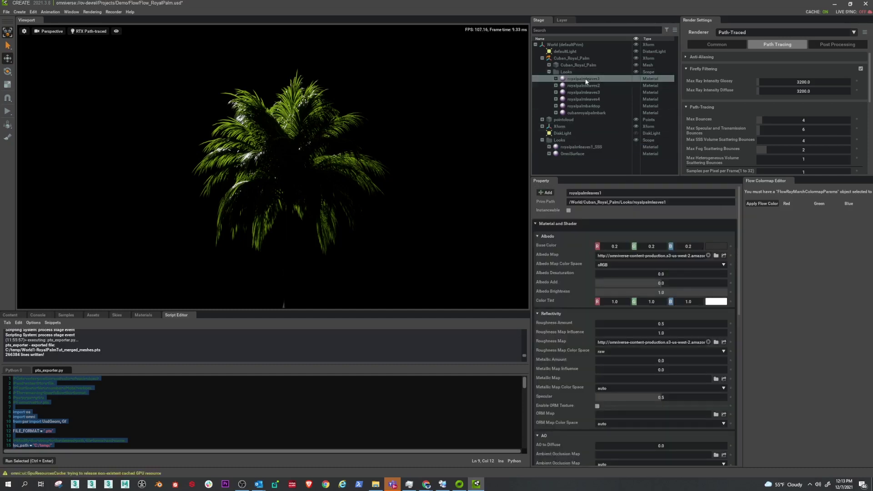
{"action": "right_click", "coordinate": [586, 81]}
{"action": "left_click", "coordinate": [616, 140]}
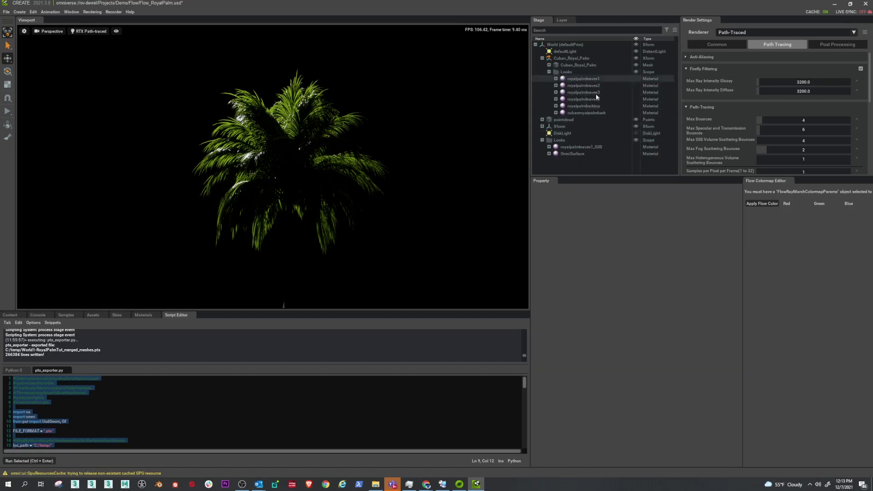
{"action": "left_click", "coordinate": [586, 147]}
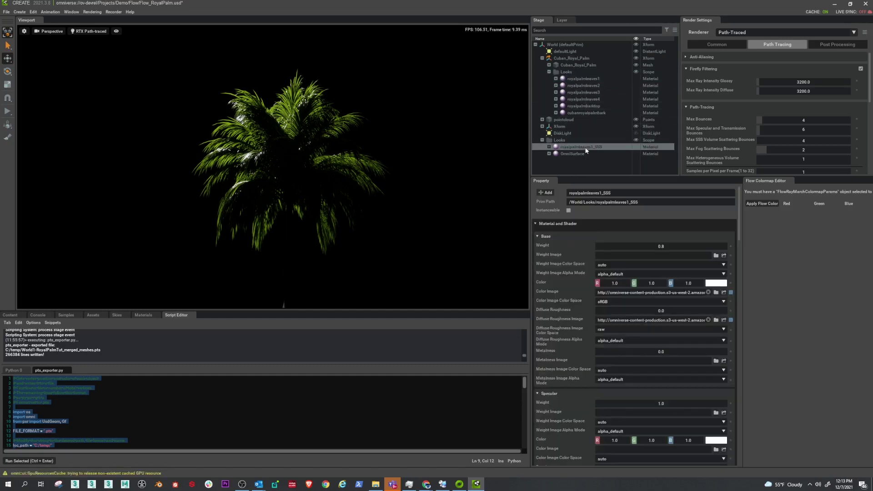
{"action": "right_click", "coordinate": [586, 150]}
{"action": "left_click", "coordinate": [611, 213]}
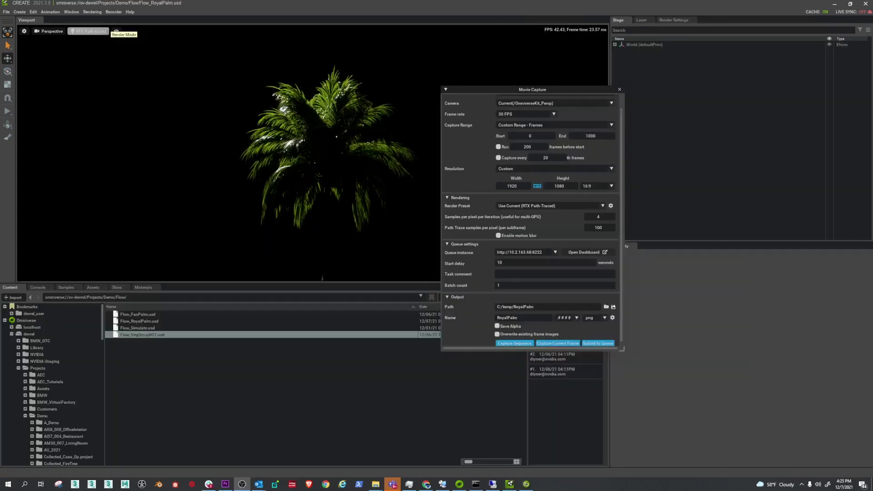
Enlarge the viewport and run the fire simulation, pausing it once the flames rise above the palm's crown.
{"action": "left_click", "coordinate": [7, 111]}
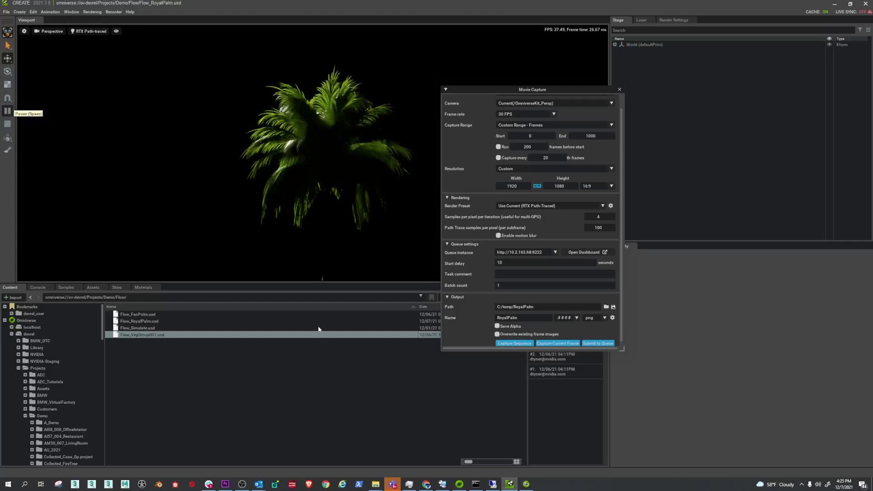
{"action": "left_click_drag", "start_coordinate": [245, 283], "coordinate": [245, 332]}
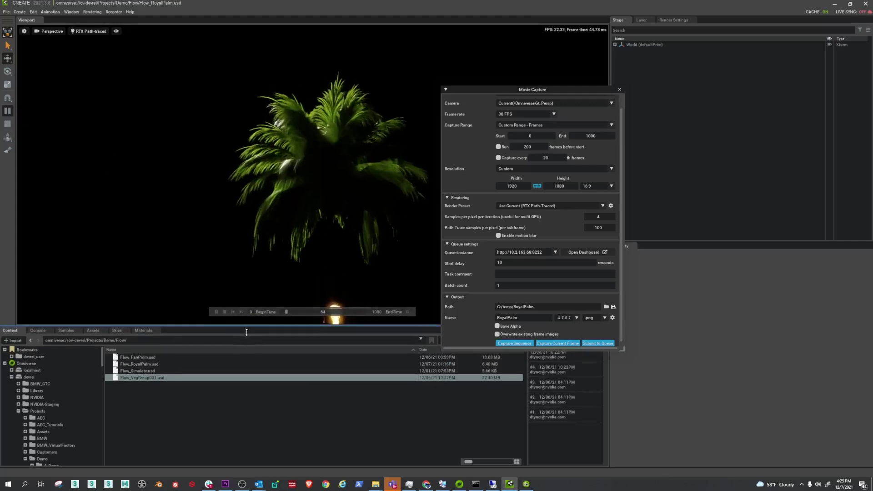
{"action": "right_click_drag", "start_coordinate": [155, 270], "coordinate": [158, 265]}
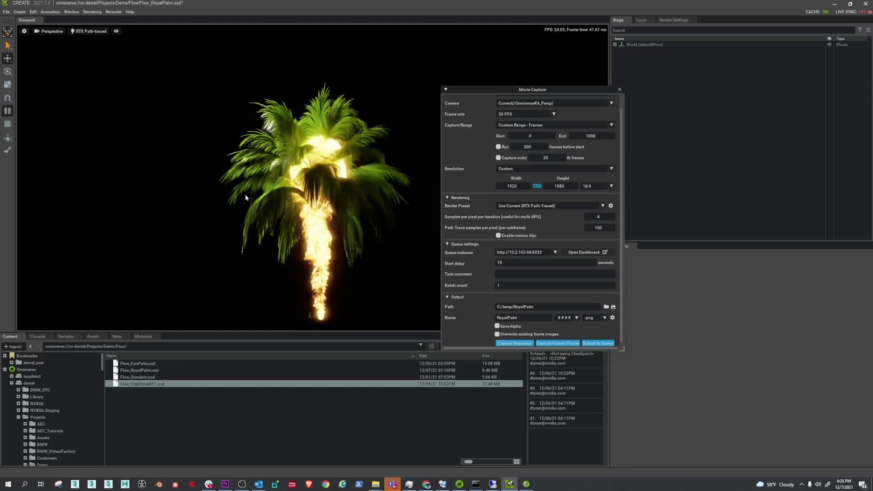
{"action": "key", "text": "space"}
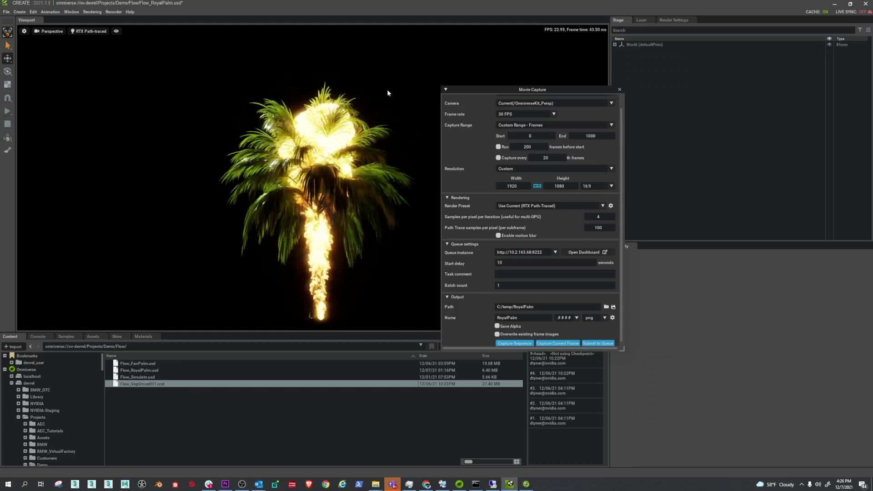
{"action": "key", "text": "space"}
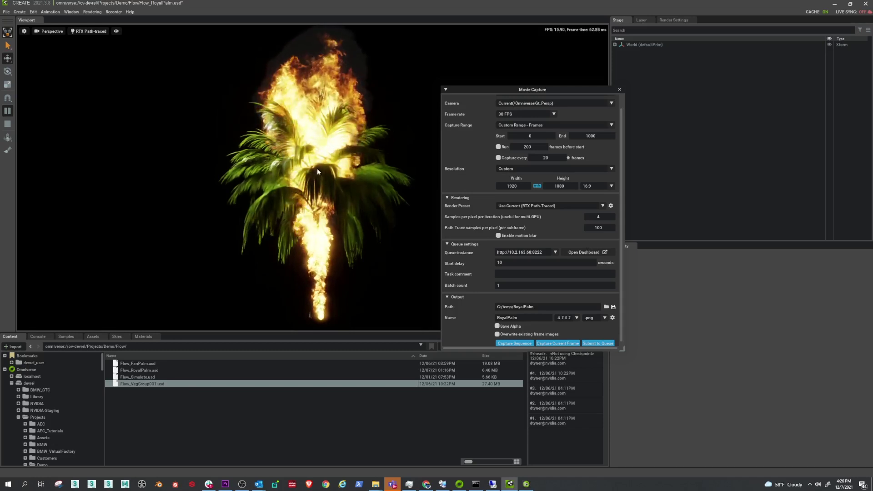
{"action": "key", "text": "space"}
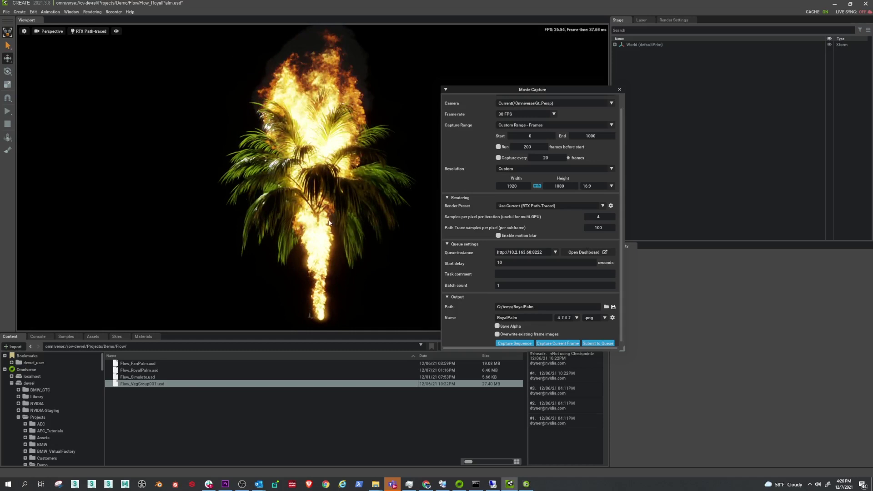
Close and reopen the Movie Capture window, and set its frame rate to 30 FPS.
{"action": "left_click_drag", "start_coordinate": [525, 88], "coordinate": [583, 90]}
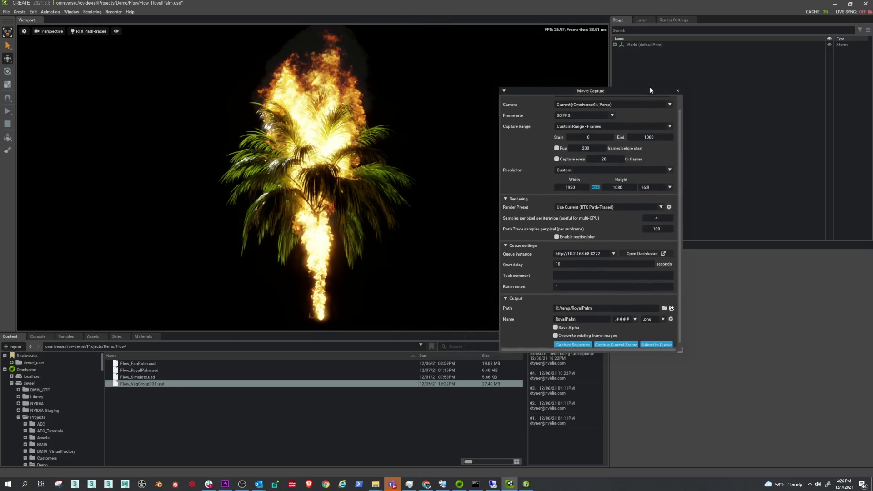
{"action": "left_click", "coordinate": [678, 90]}
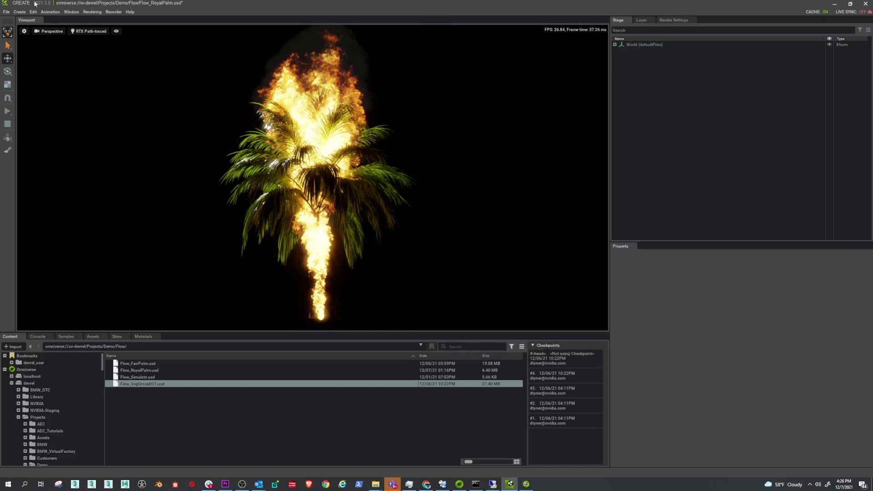
{"action": "left_click", "coordinate": [96, 12]}
{"action": "left_click", "coordinate": [95, 39]}
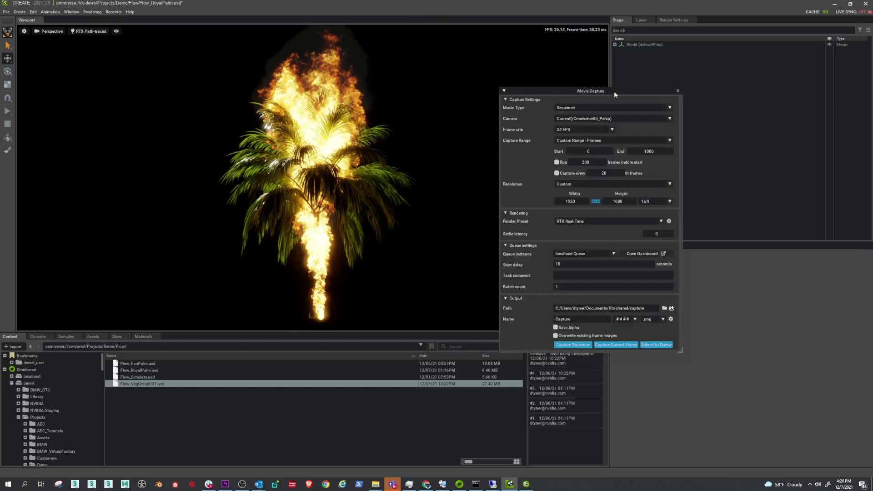
{"action": "left_click", "coordinate": [582, 129]}
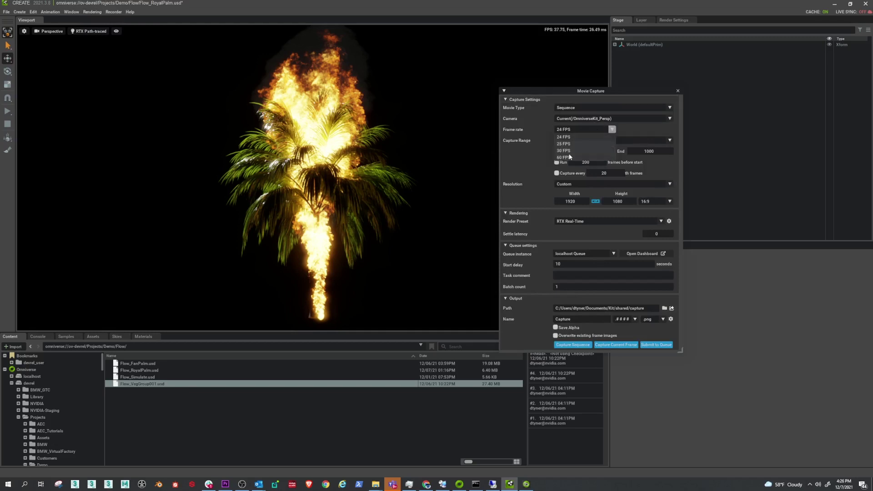
{"action": "left_click", "coordinate": [567, 151]}
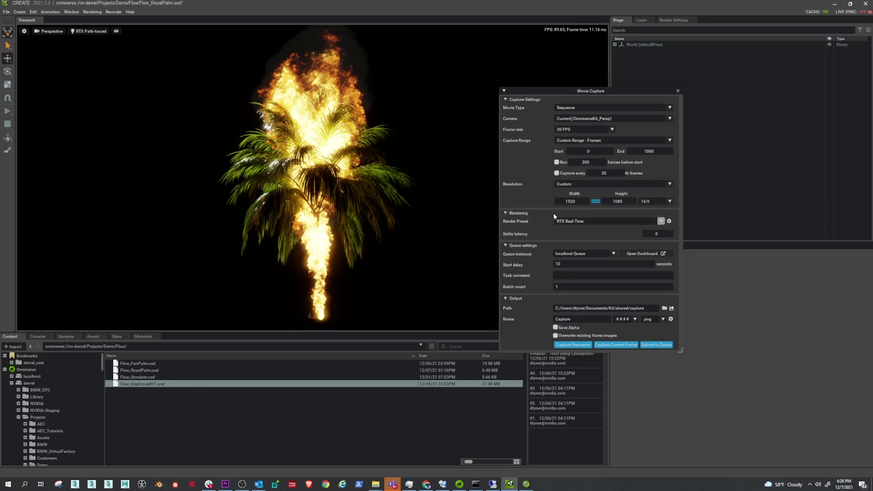
Switch to File Explorer and watch the rendered RoyalPalmFireRT.mp4 from the capture folder, then return to the Movie Capture settings.
{"action": "mouse_move", "coordinate": [375, 484]}
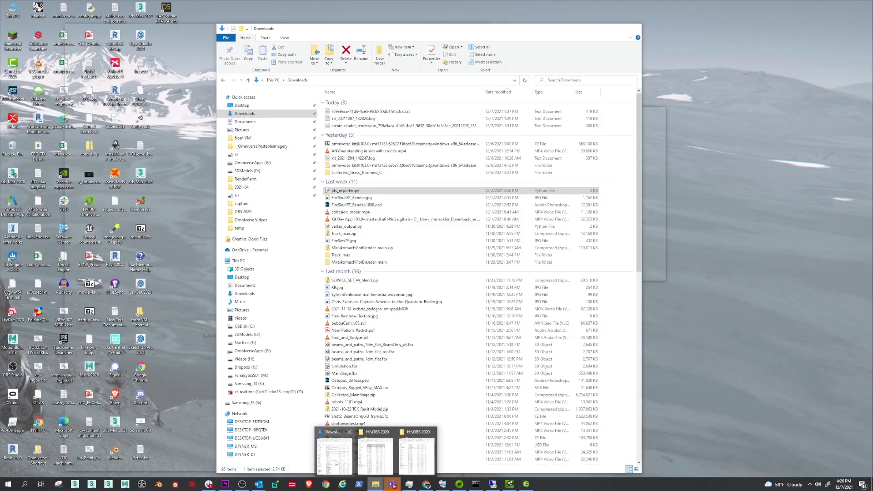
{"action": "left_click", "coordinate": [334, 455]}
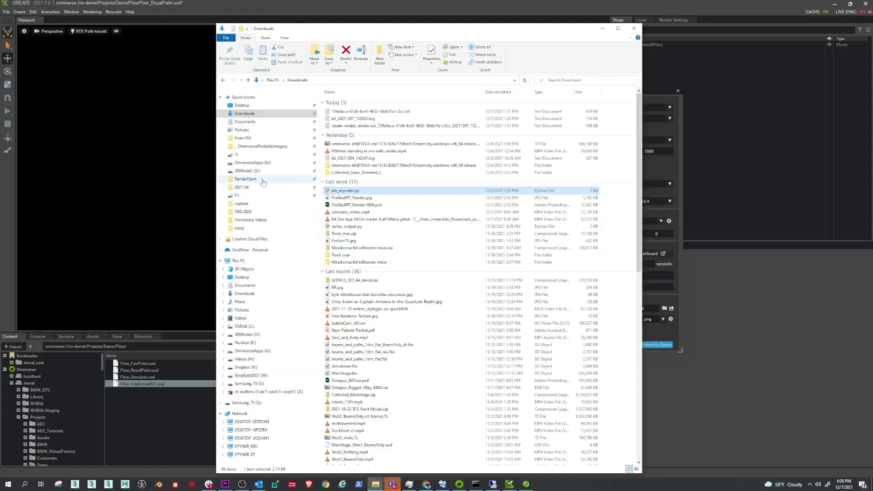
{"action": "left_click", "coordinate": [248, 203]}
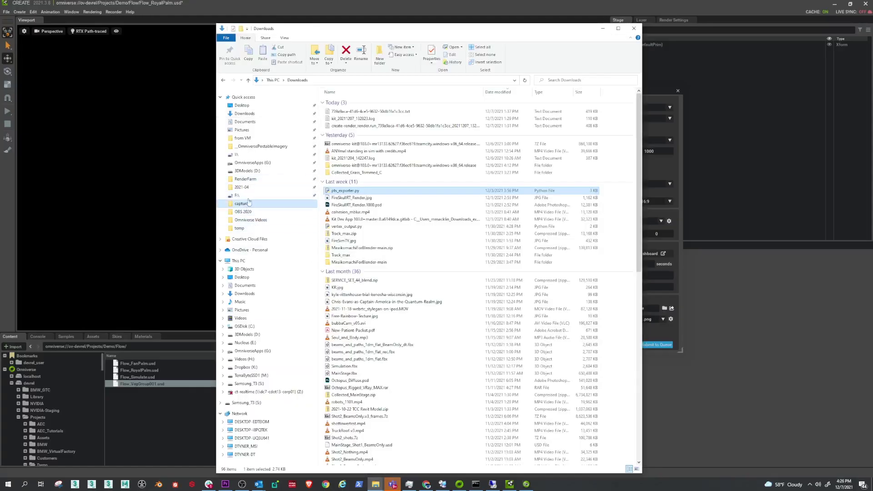
{"action": "left_click", "coordinate": [352, 103]}
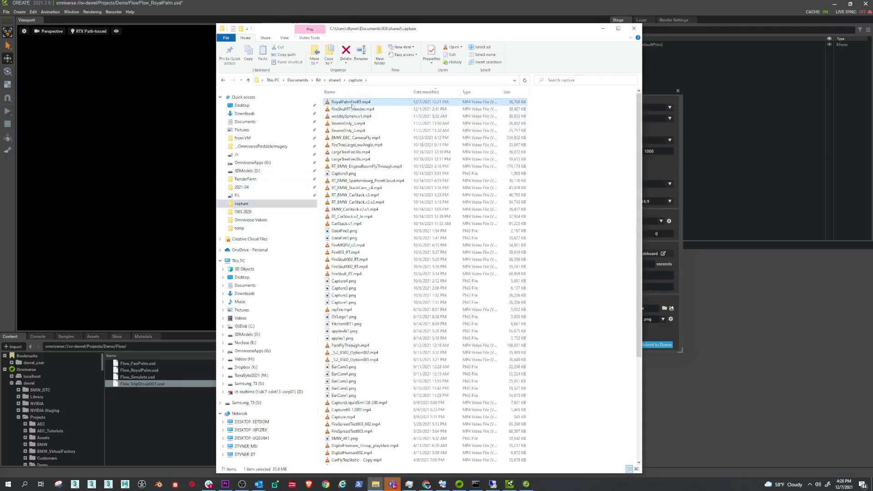
{"action": "double_click", "coordinate": [353, 105]}
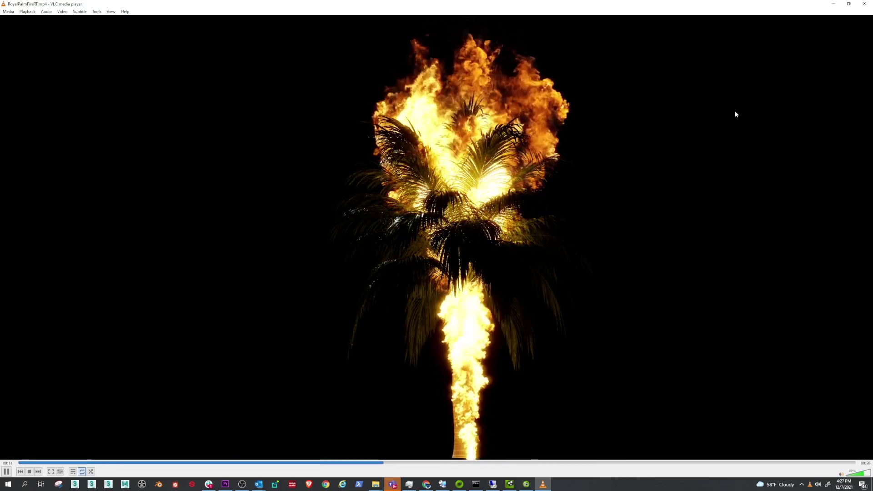
{"action": "left_click", "coordinate": [864, 4]}
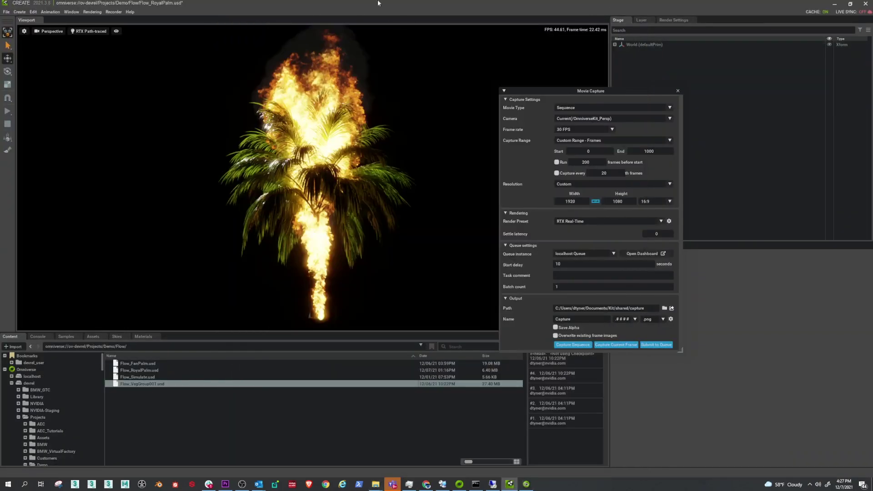
{"action": "left_click", "coordinate": [603, 28]}
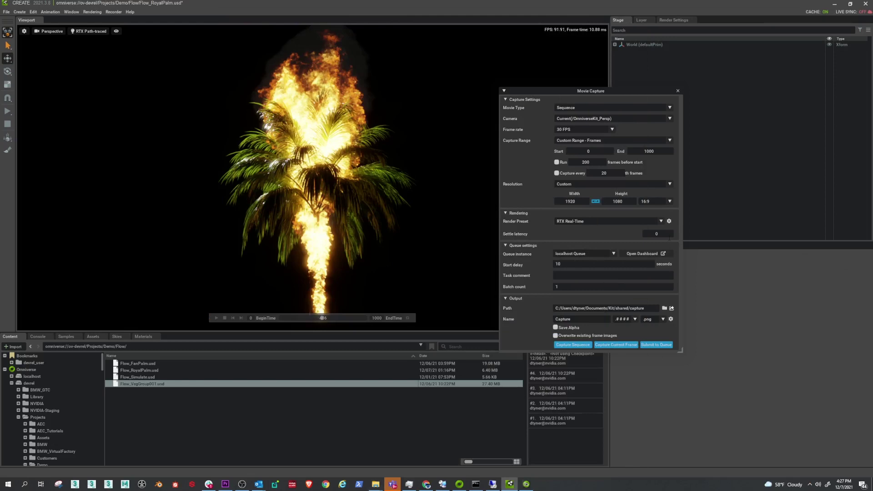
Set the capture to RTX Path-Traced with 4 samples per pixel per iteration, 100 per subframe, and motion blur disabled.
{"action": "left_click", "coordinate": [589, 222]}
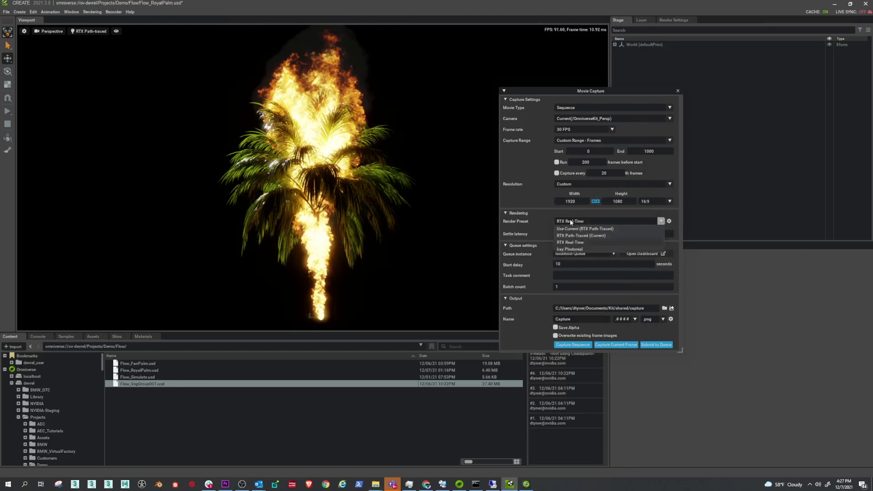
{"action": "left_click", "coordinate": [584, 236]}
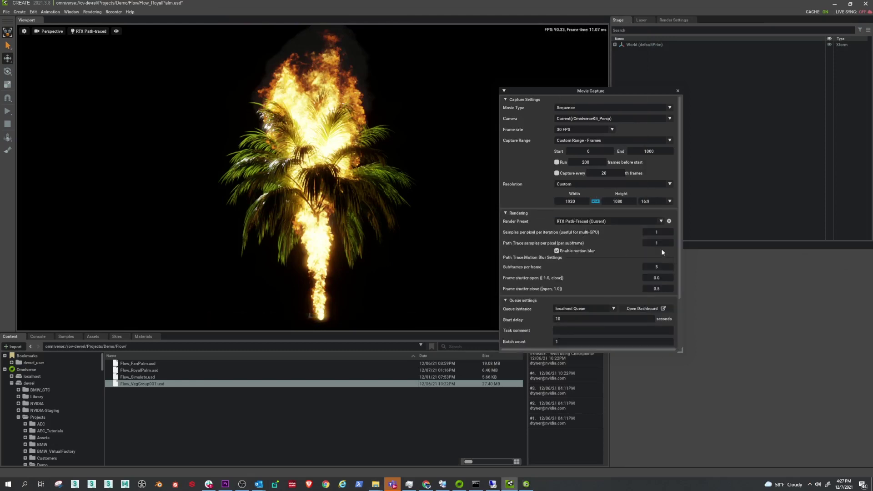
{"action": "double_click", "coordinate": [657, 232]}
{"action": "left_click", "coordinate": [556, 250]}
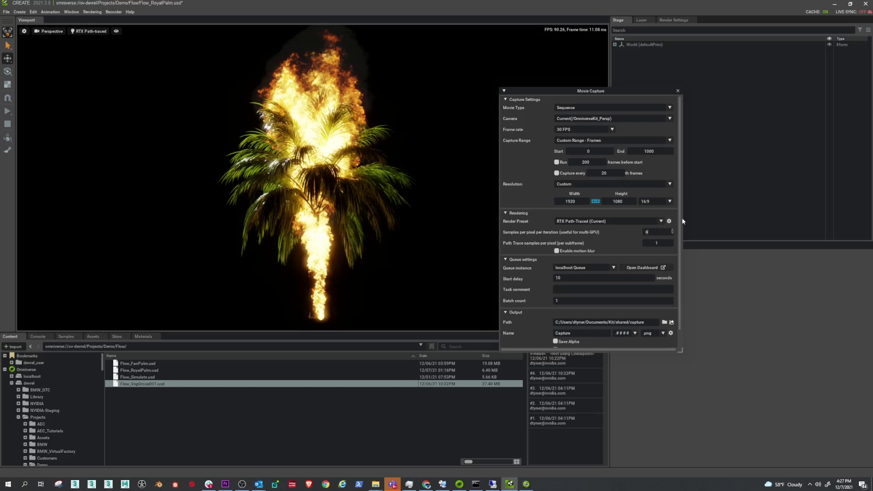
{"action": "type", "text": "00"}
{"action": "key", "text": "Return"}
{"action": "scroll", "coordinate": [605, 335], "scroll_direction": "down", "scroll_amount": 1}
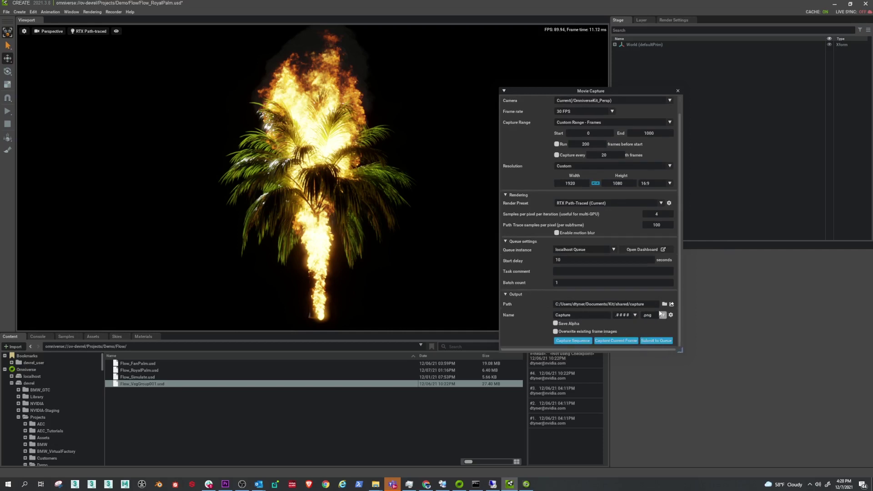
{"action": "left_click", "coordinate": [662, 316]}
{"action": "left_click", "coordinate": [542, 311]}
Switch to File Explorer and examine the rendered frame folders in the capture folder, sorting by name and by date modified.
{"action": "mouse_move", "coordinate": [378, 488]}
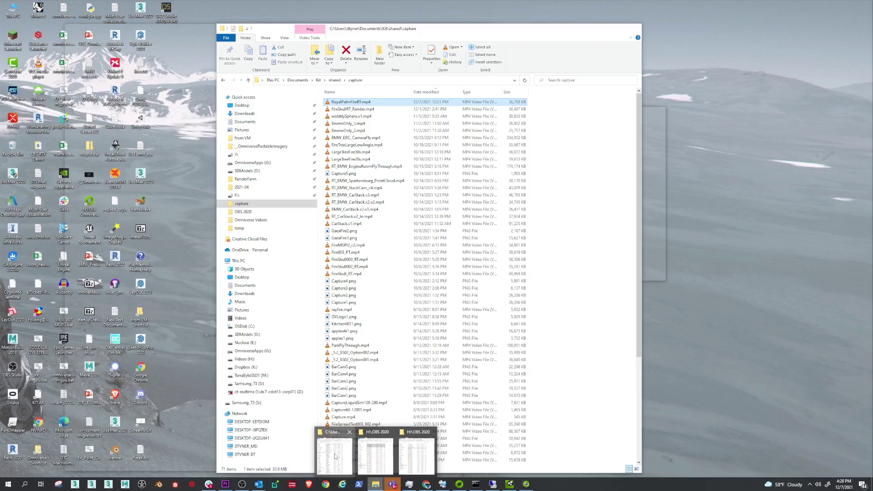
{"action": "left_click", "coordinate": [336, 455]}
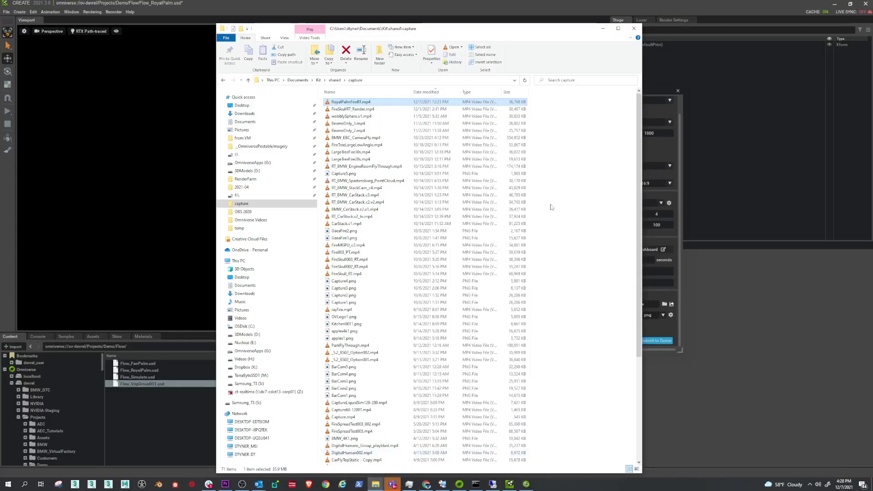
{"action": "left_click", "coordinate": [365, 92]}
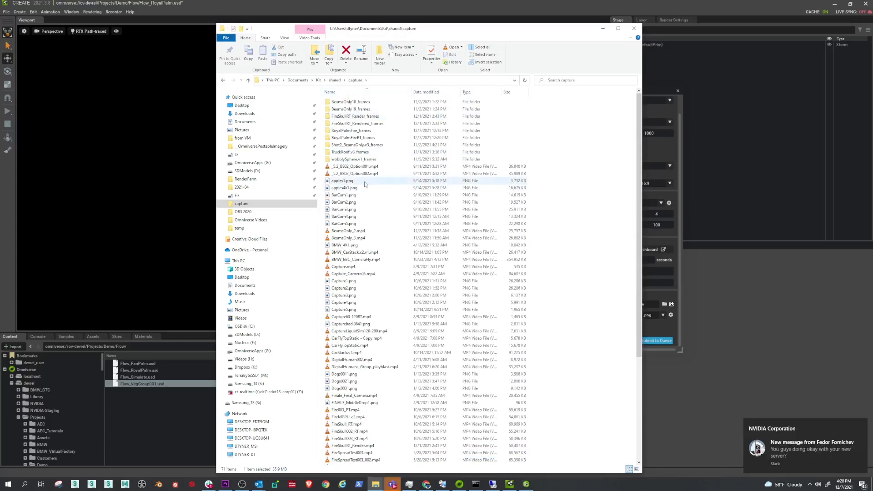
{"action": "left_click", "coordinate": [861, 426]}
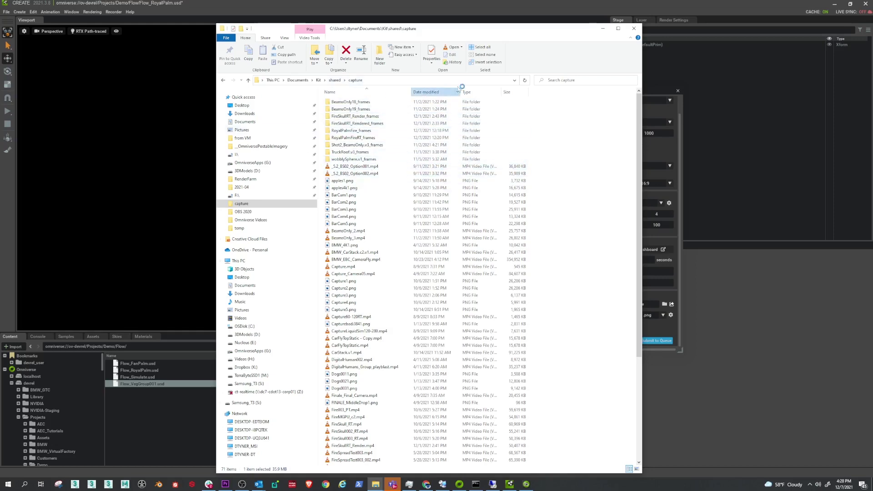
{"action": "left_click", "coordinate": [425, 92]}
{"action": "left_click", "coordinate": [603, 28]}
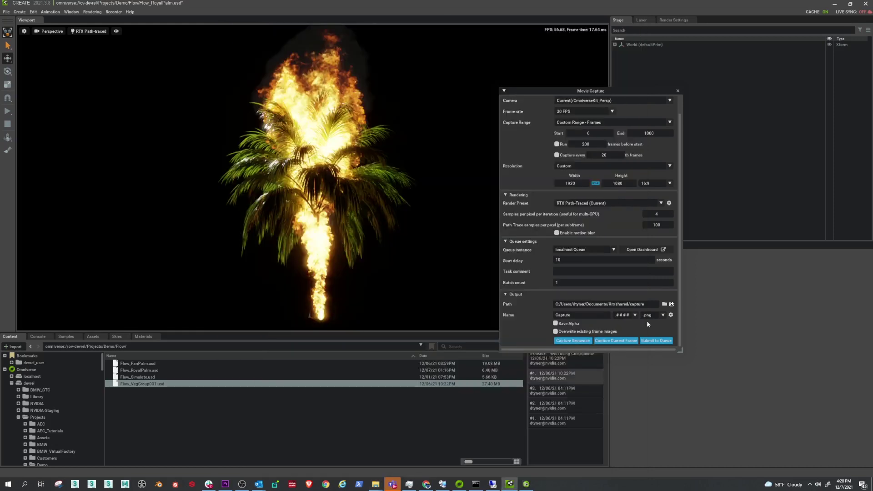